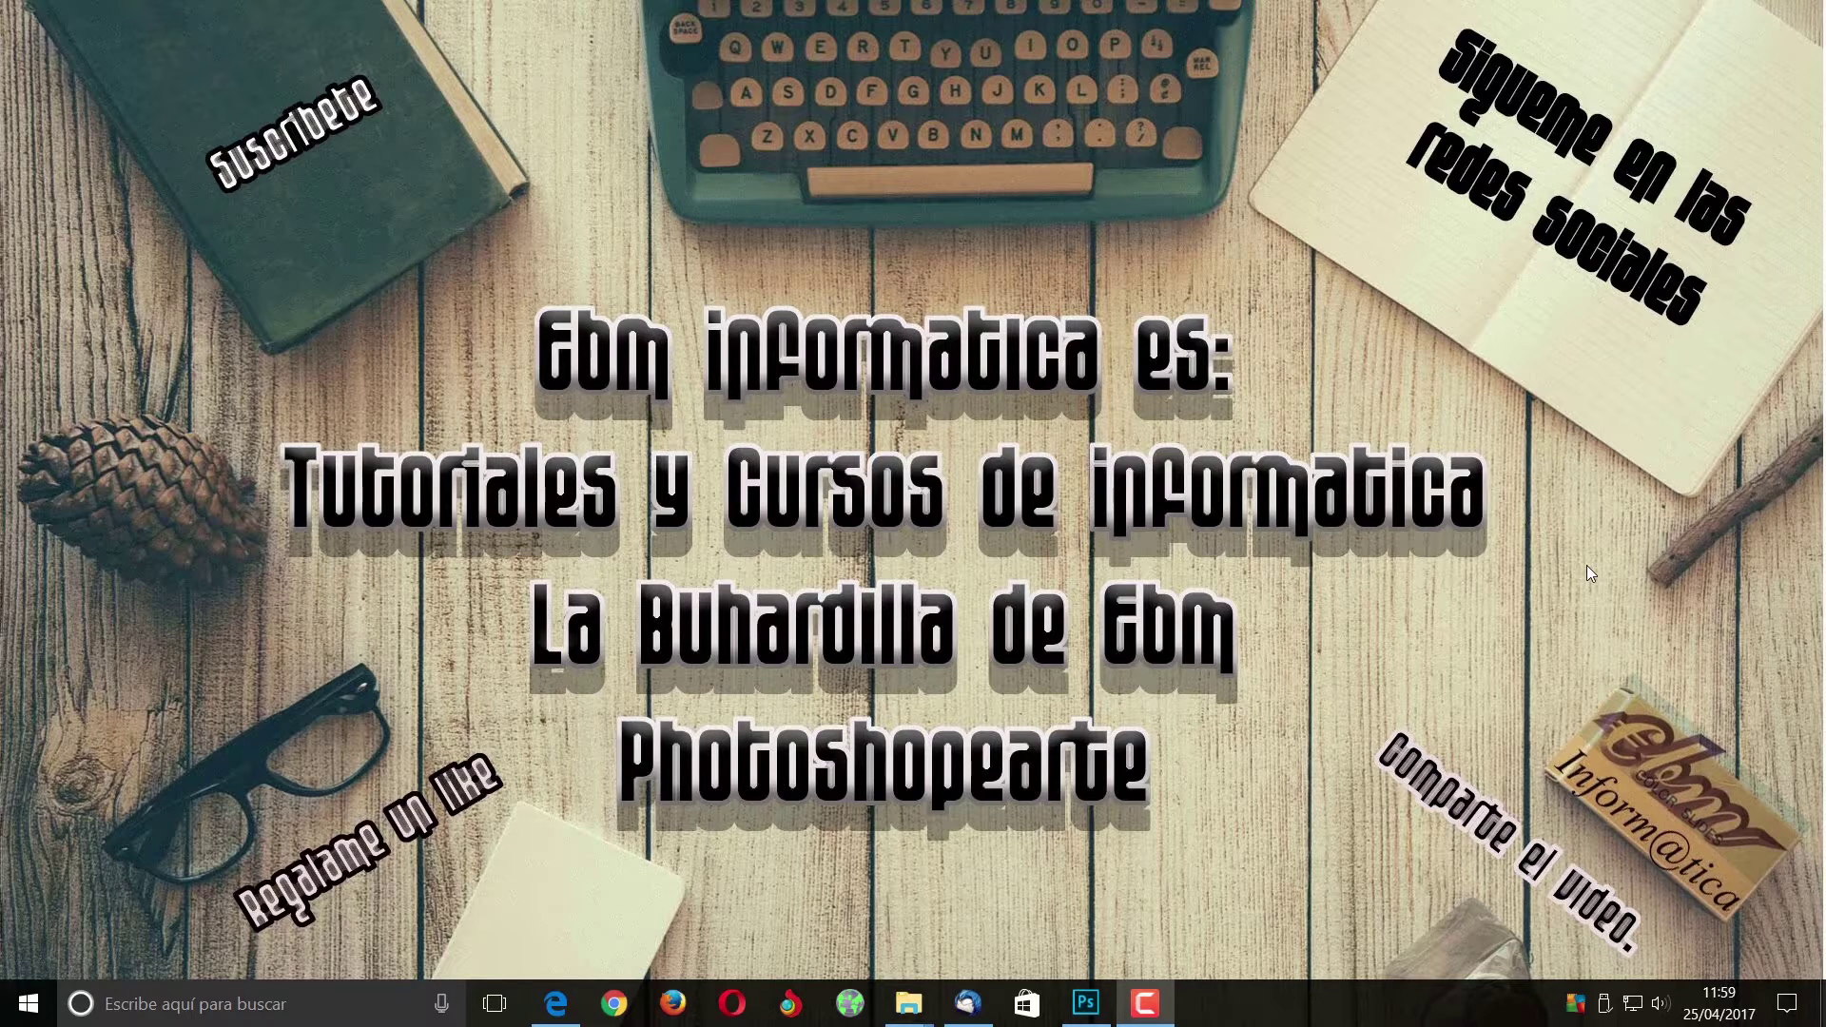
Bring Photoshop back up, review the Sin título-1 conference photo, then return to the portrait
{"action": "left_click", "coordinate": [1107, 1016]}
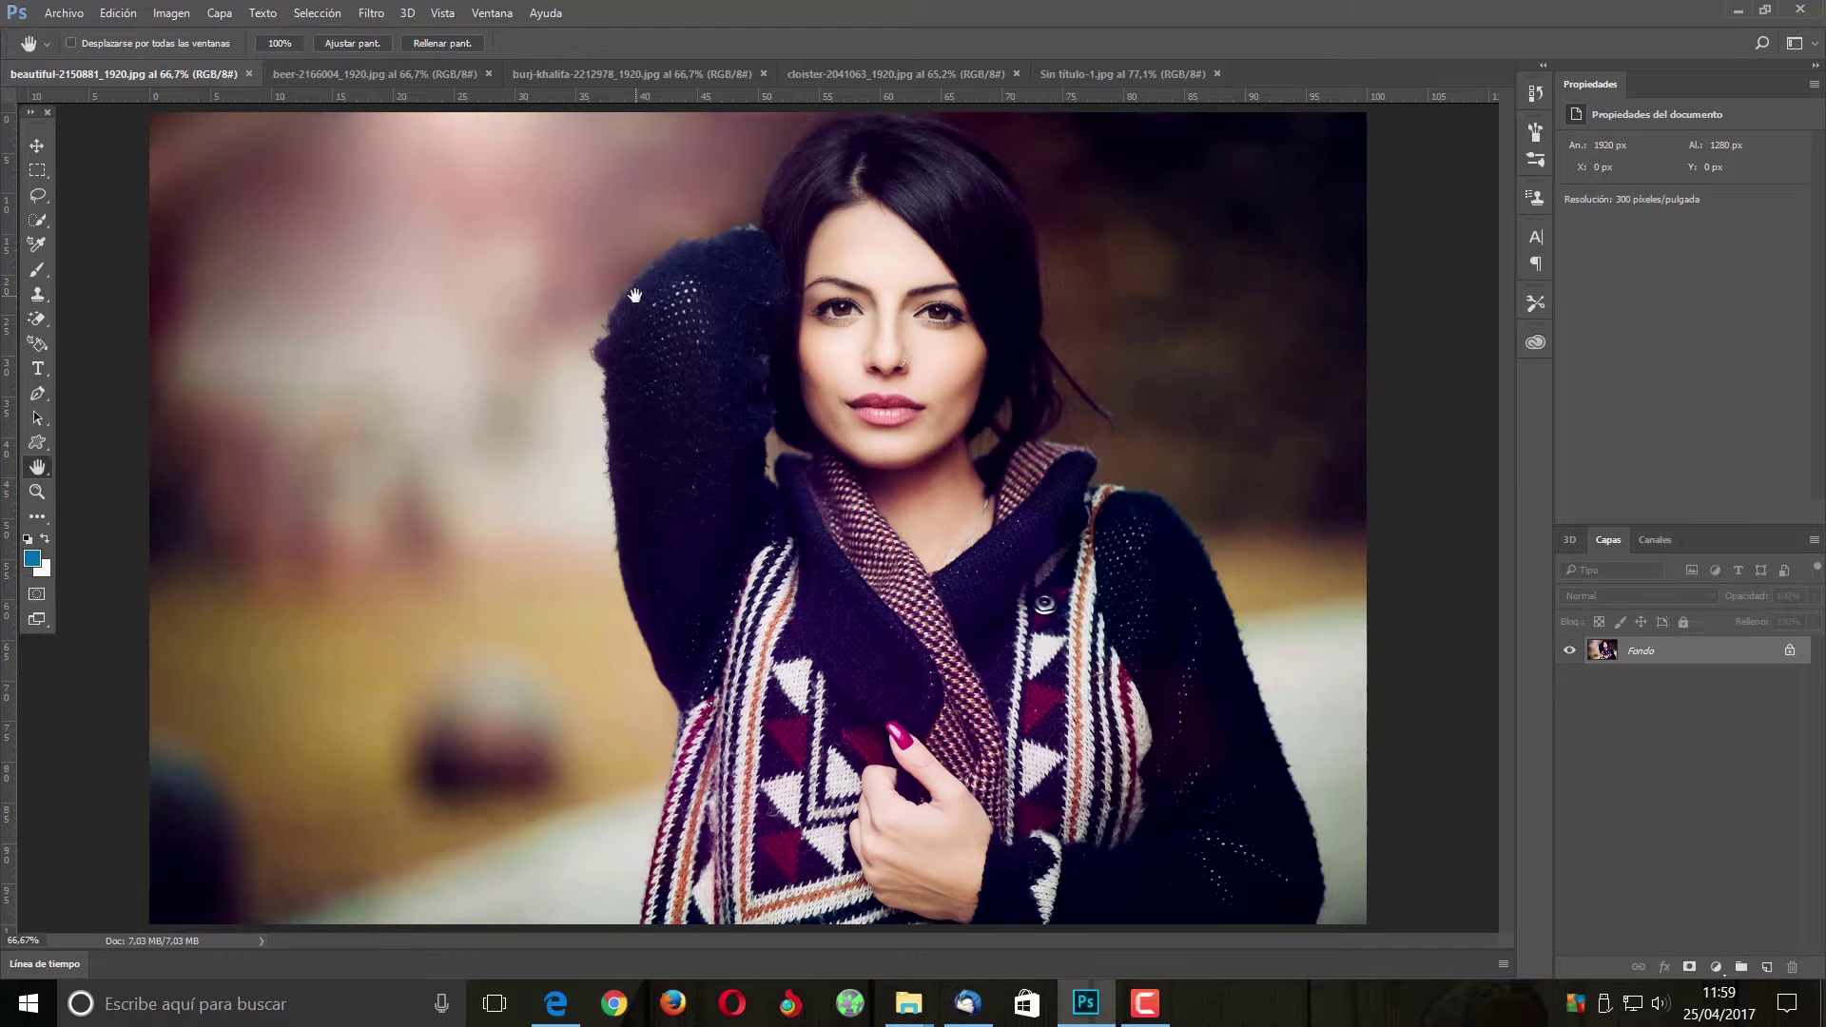
{"action": "left_click", "coordinate": [1090, 78]}
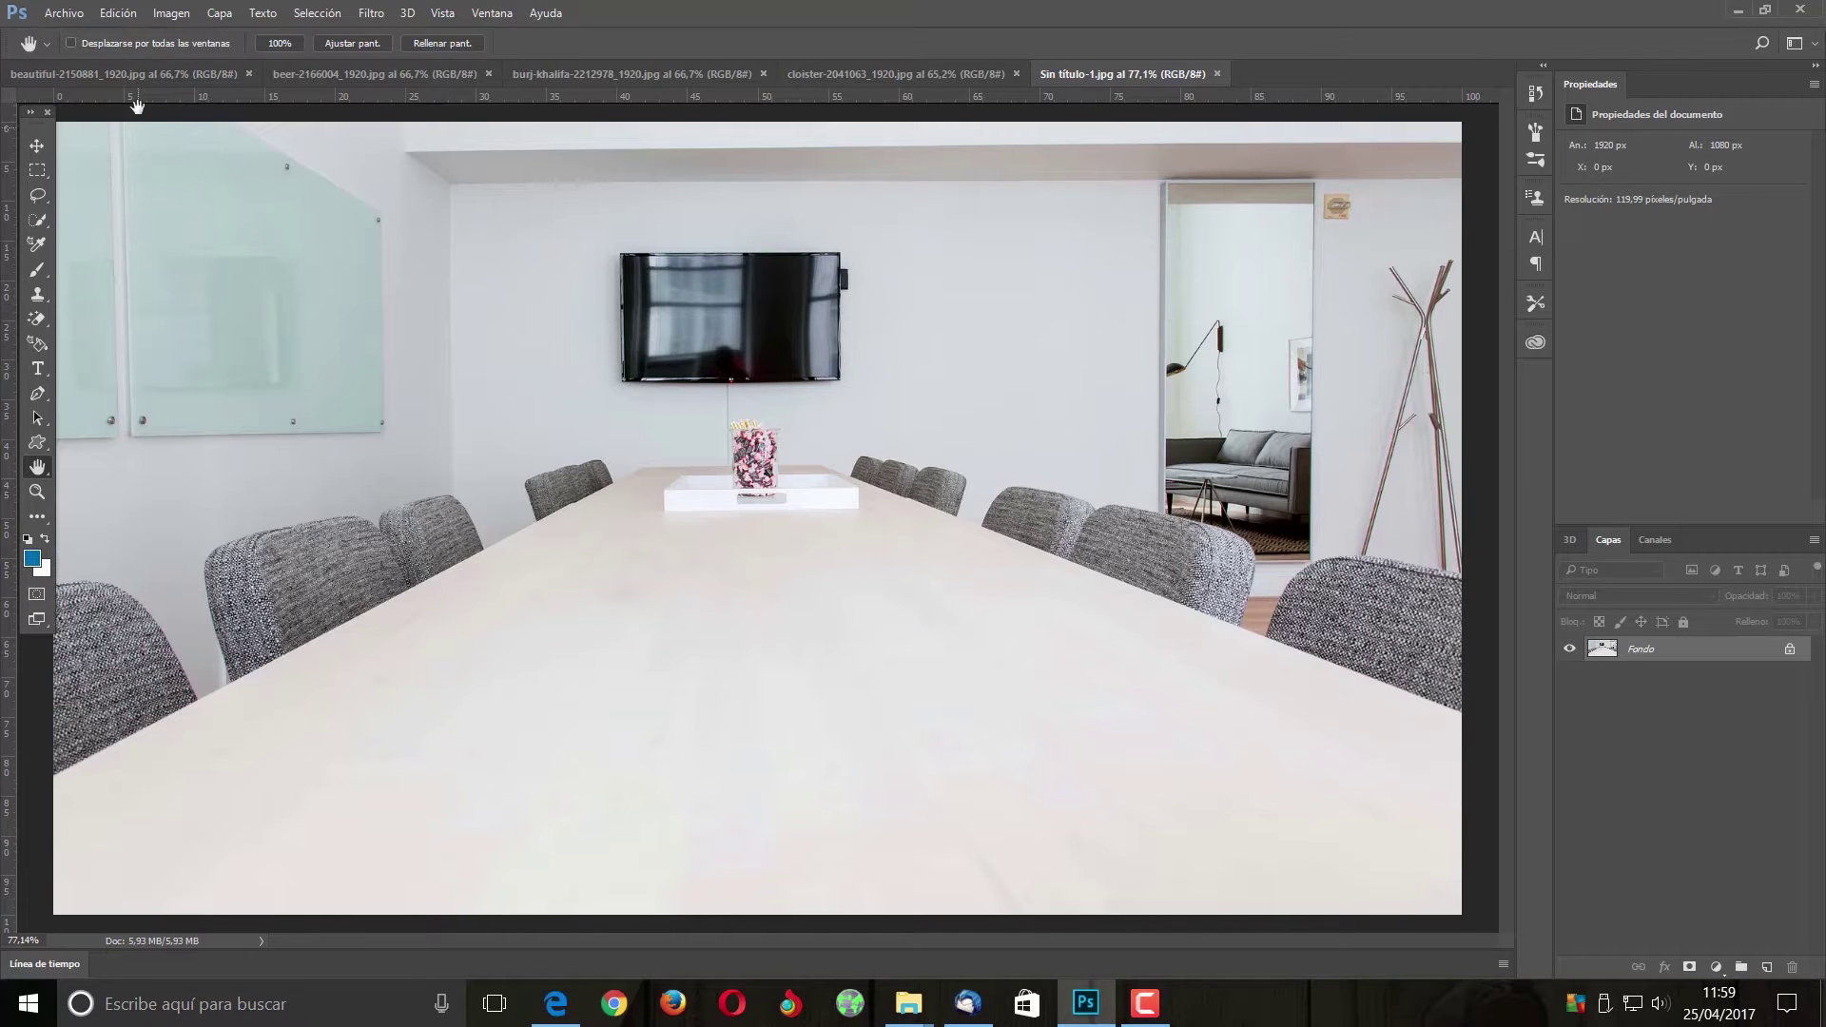
{"action": "left_click", "coordinate": [150, 78]}
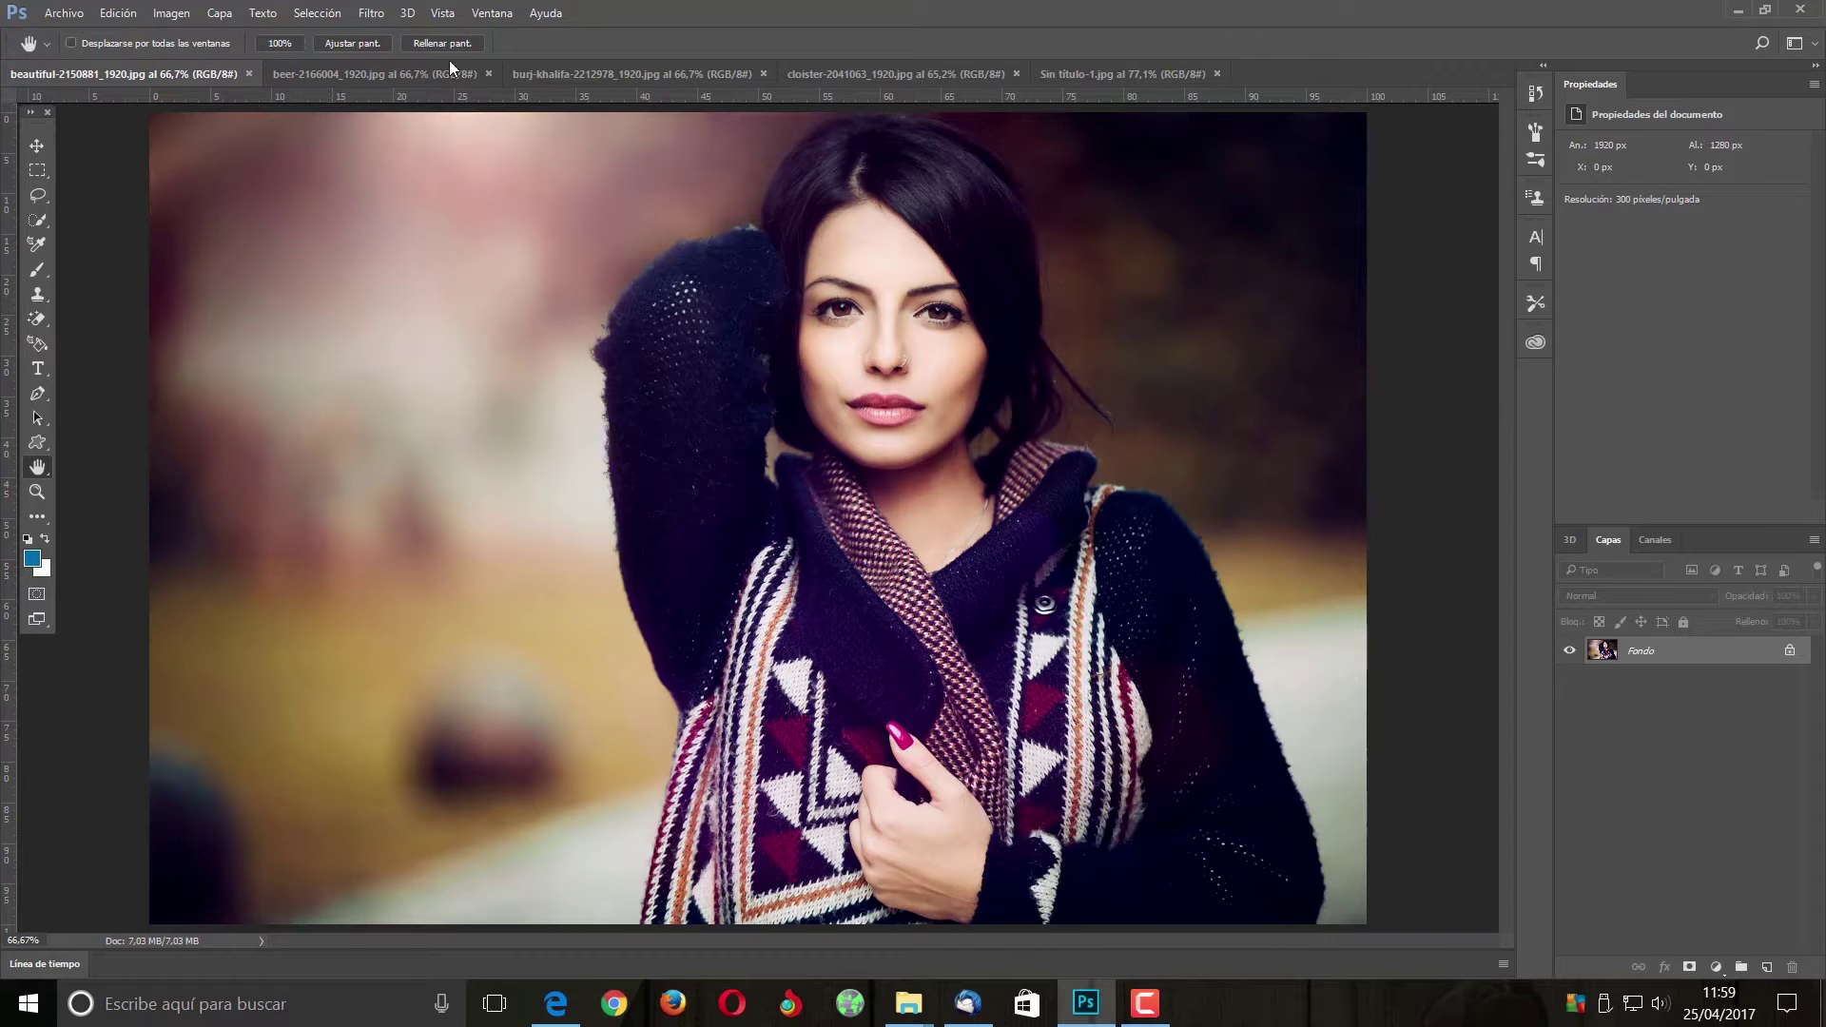
{"action": "left_click", "coordinate": [415, 15]}
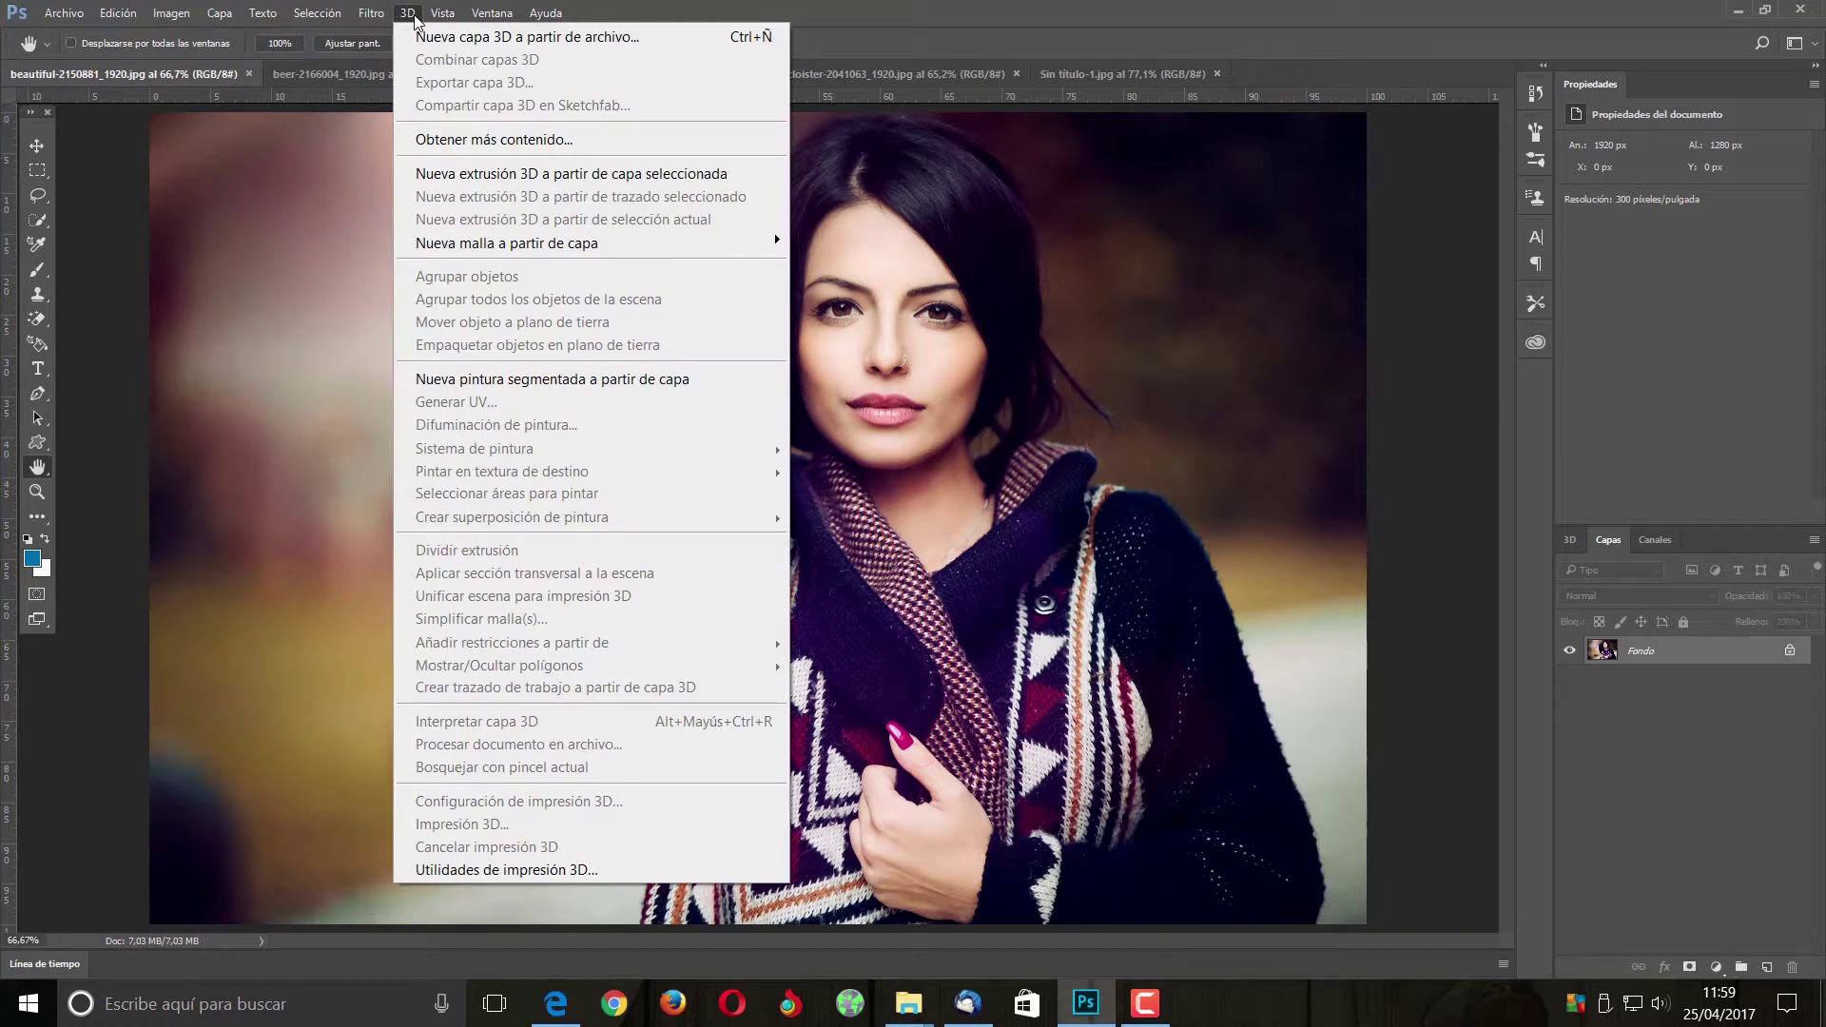
{"action": "mouse_move", "coordinate": [506, 242]}
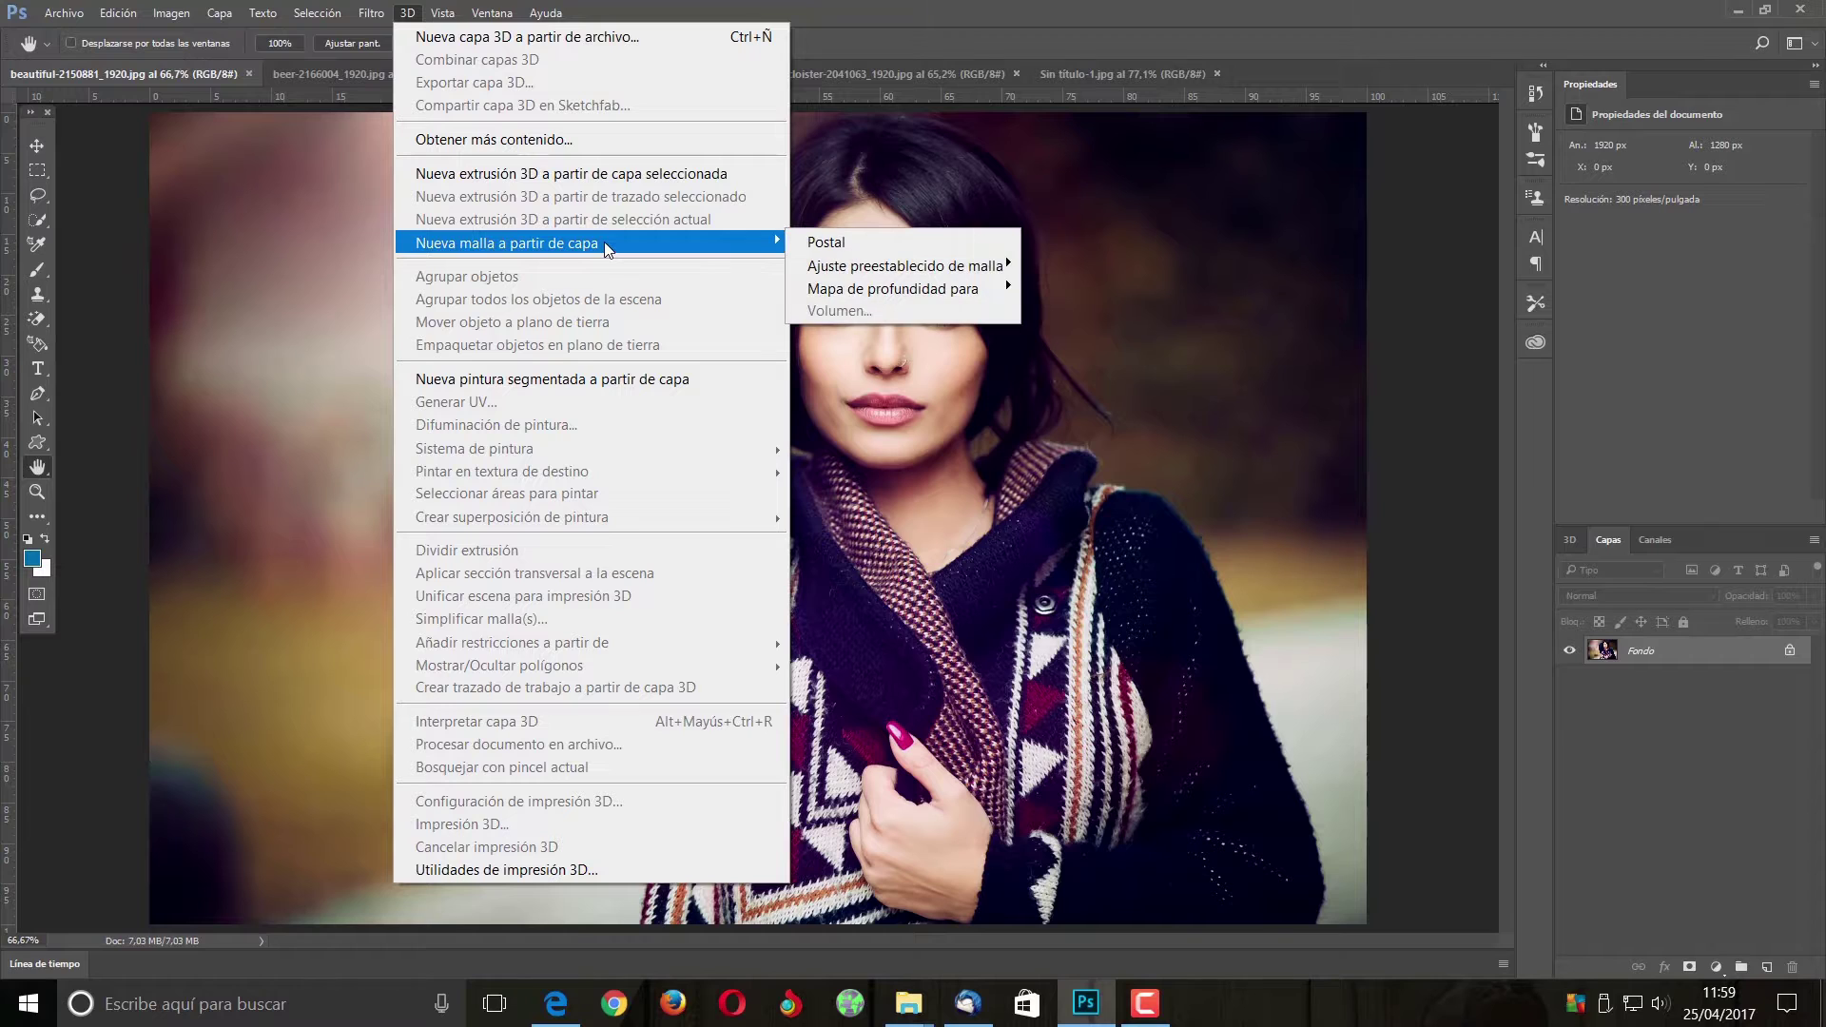
{"action": "mouse_move", "coordinate": [905, 265]}
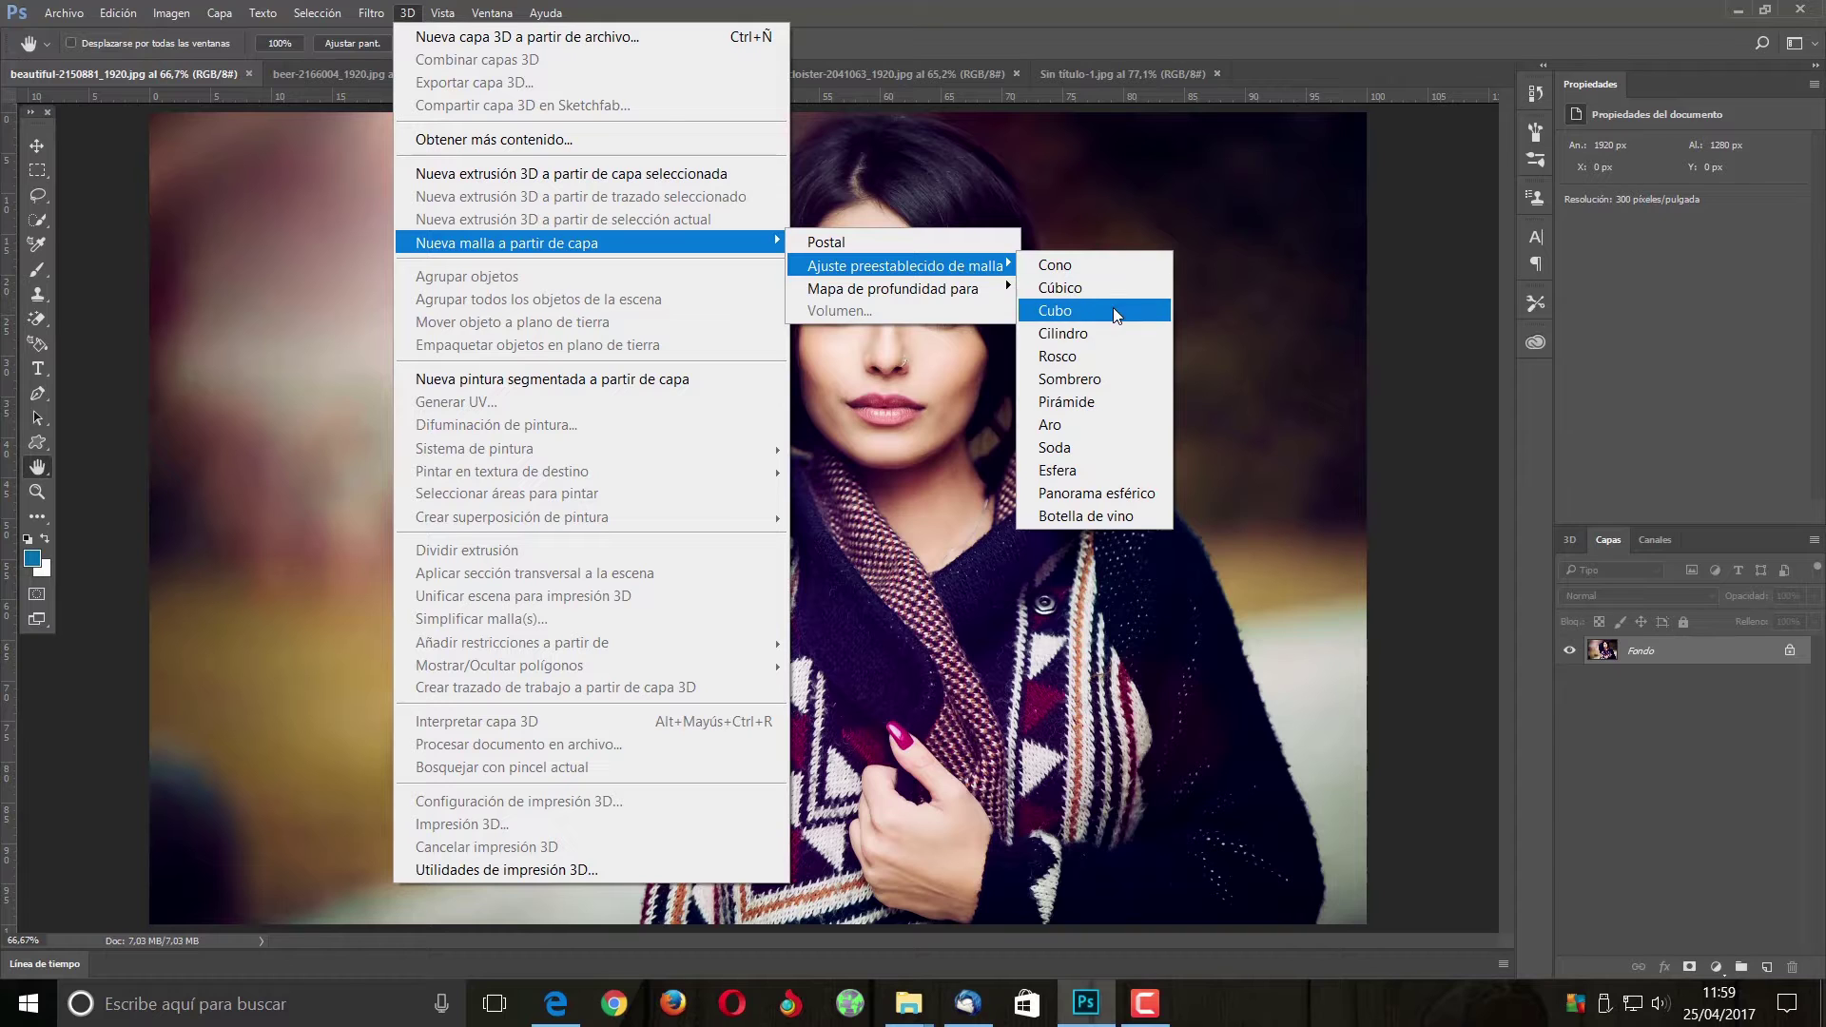
Turn the portrait into a Soda-can preset 3D mesh and orbit to view it from above
{"action": "left_click", "coordinate": [1132, 448]}
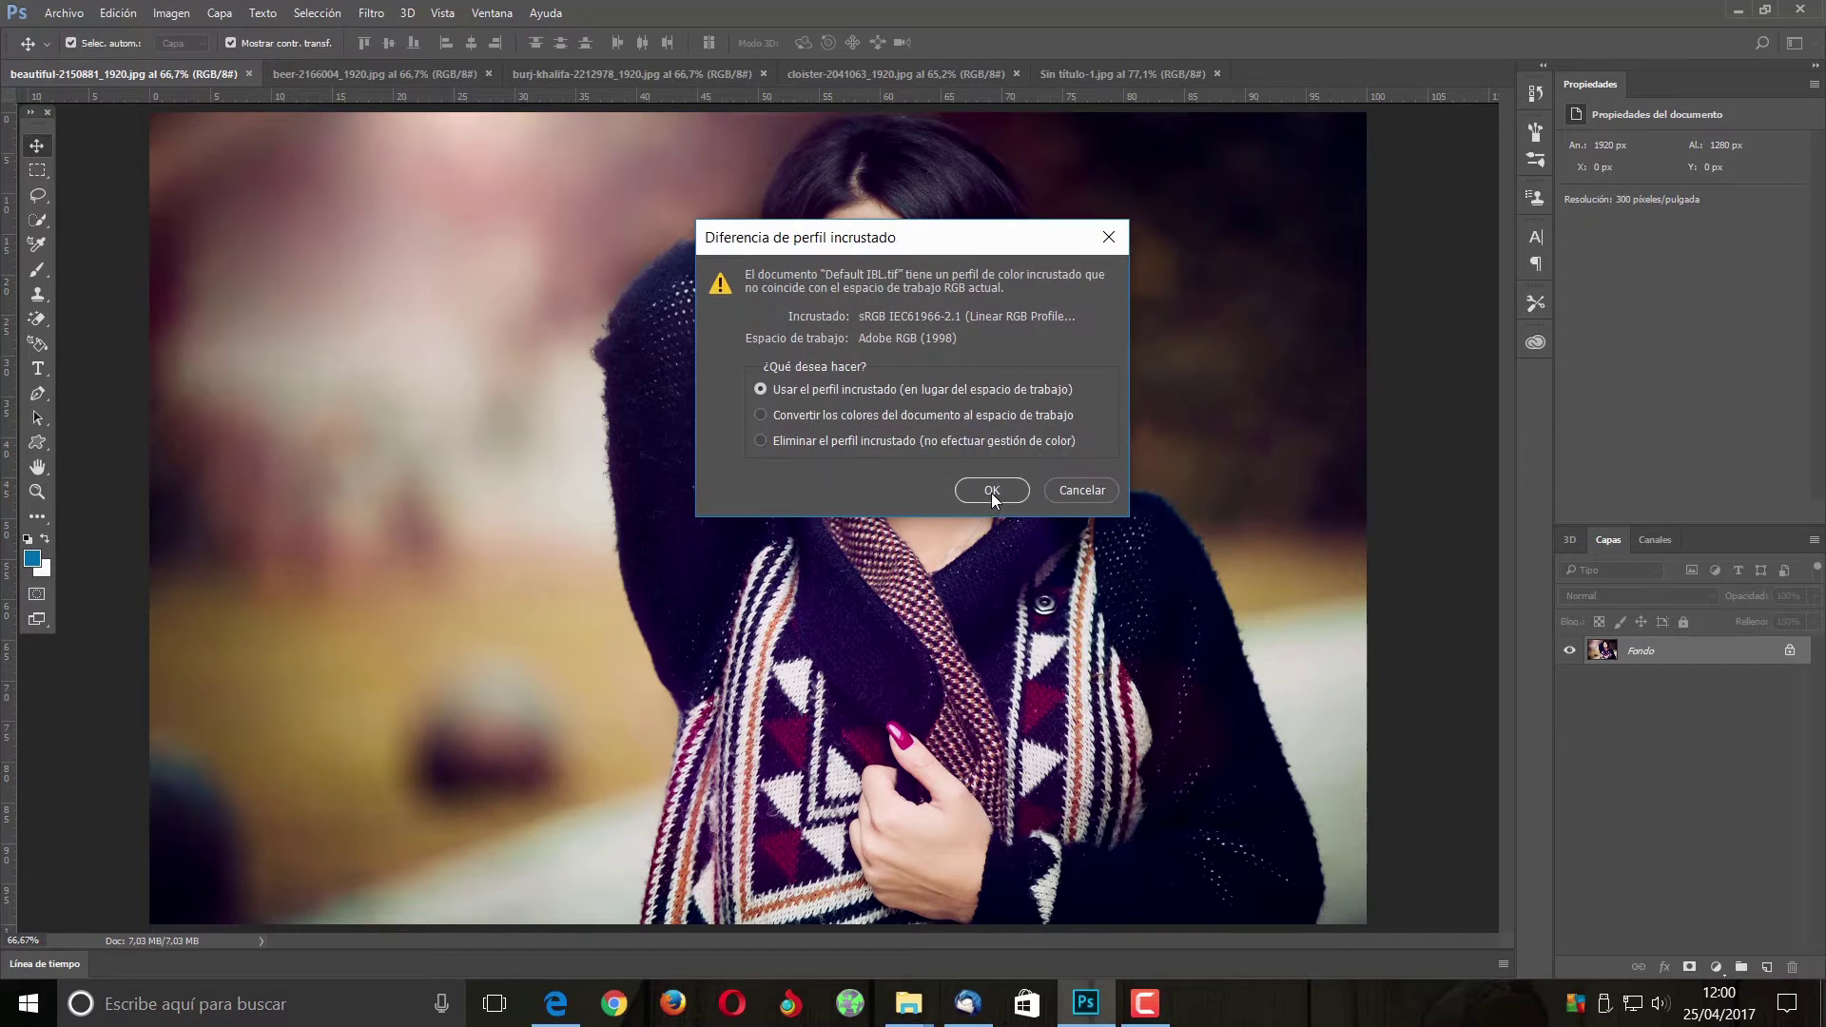
{"action": "left_click", "coordinate": [991, 490]}
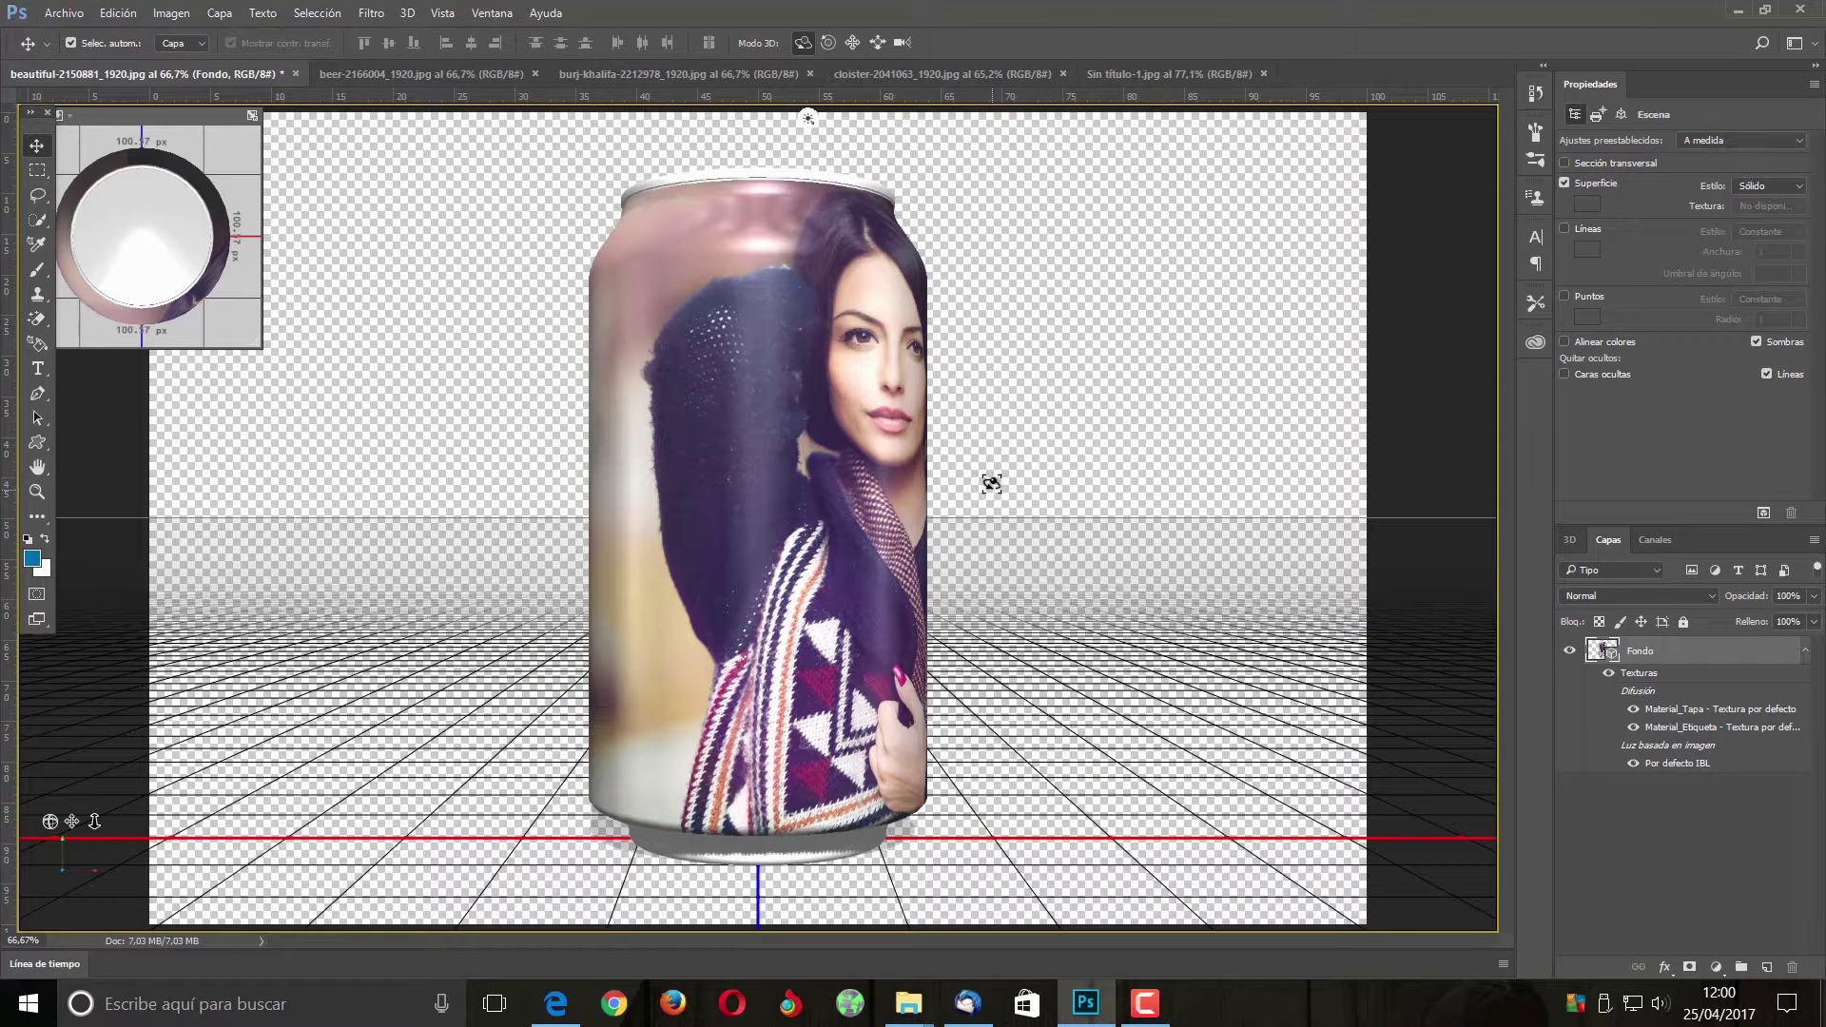
{"action": "left_click", "coordinate": [806, 43]}
{"action": "left_click_drag", "start_coordinate": [827, 436], "coordinate": [701, 473]}
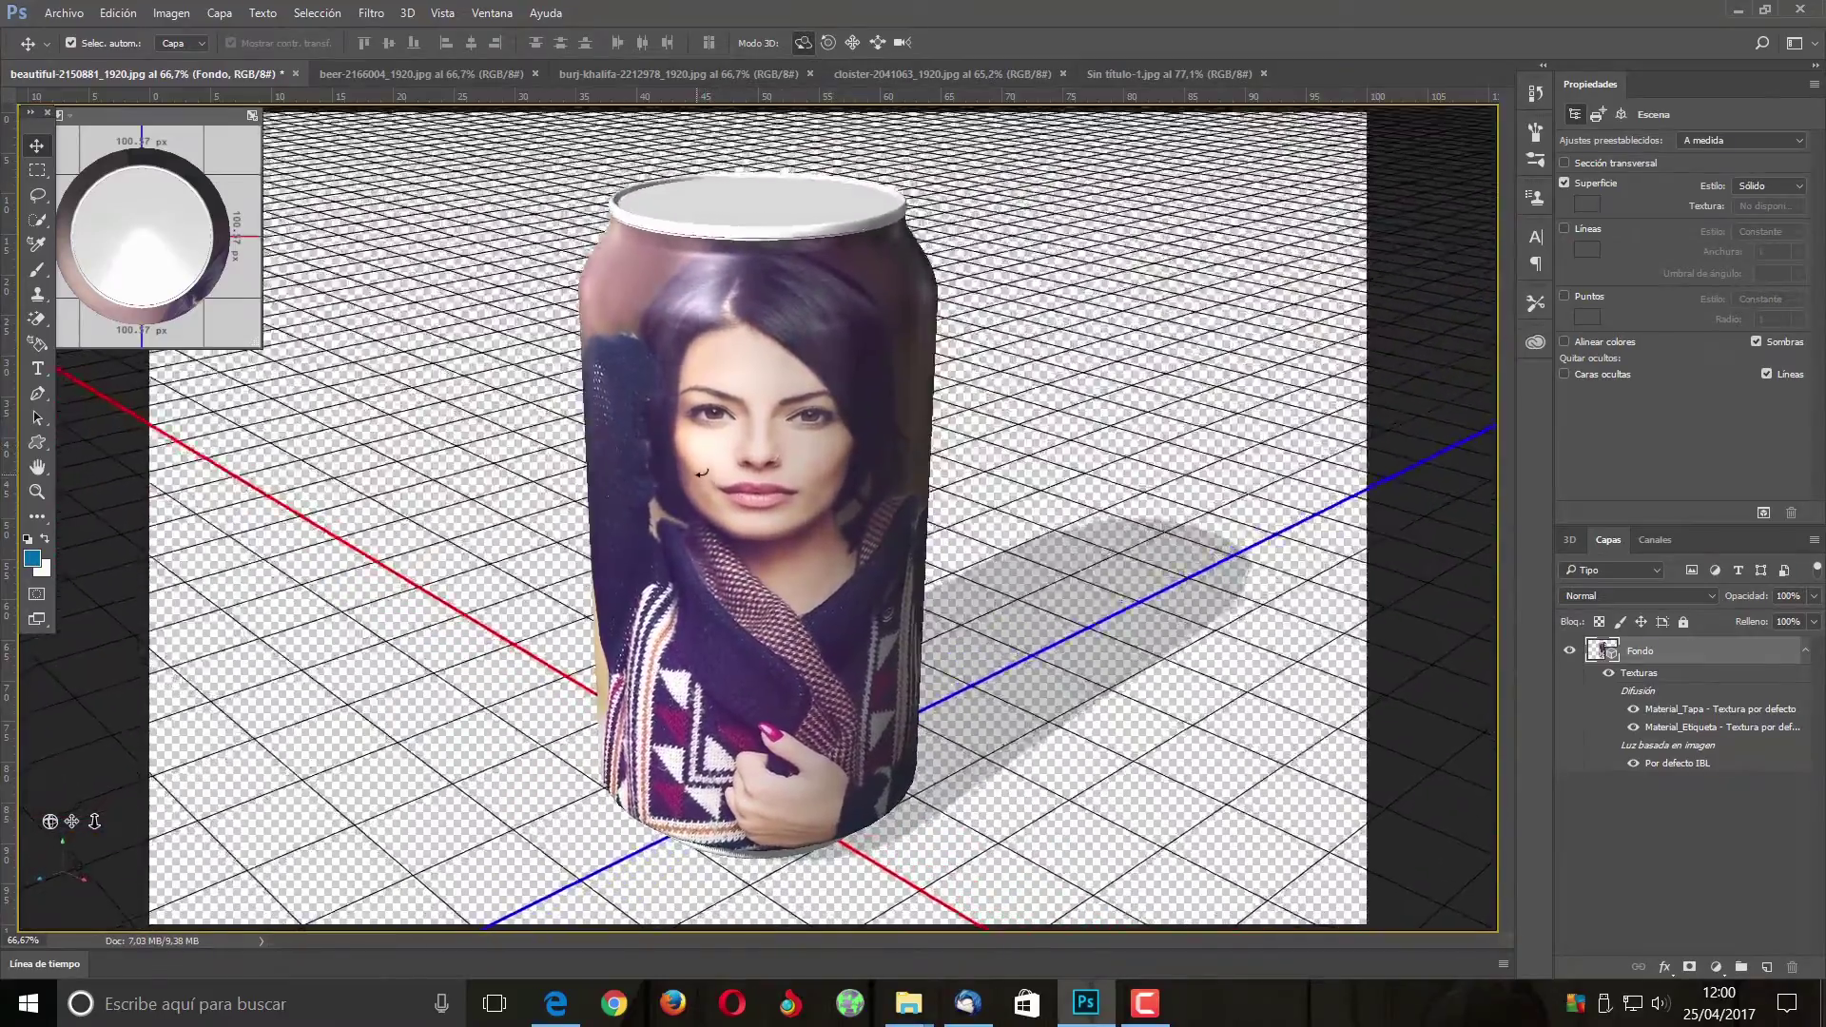
{"action": "left_click_drag", "start_coordinate": [701, 472], "coordinate": [752, 447]}
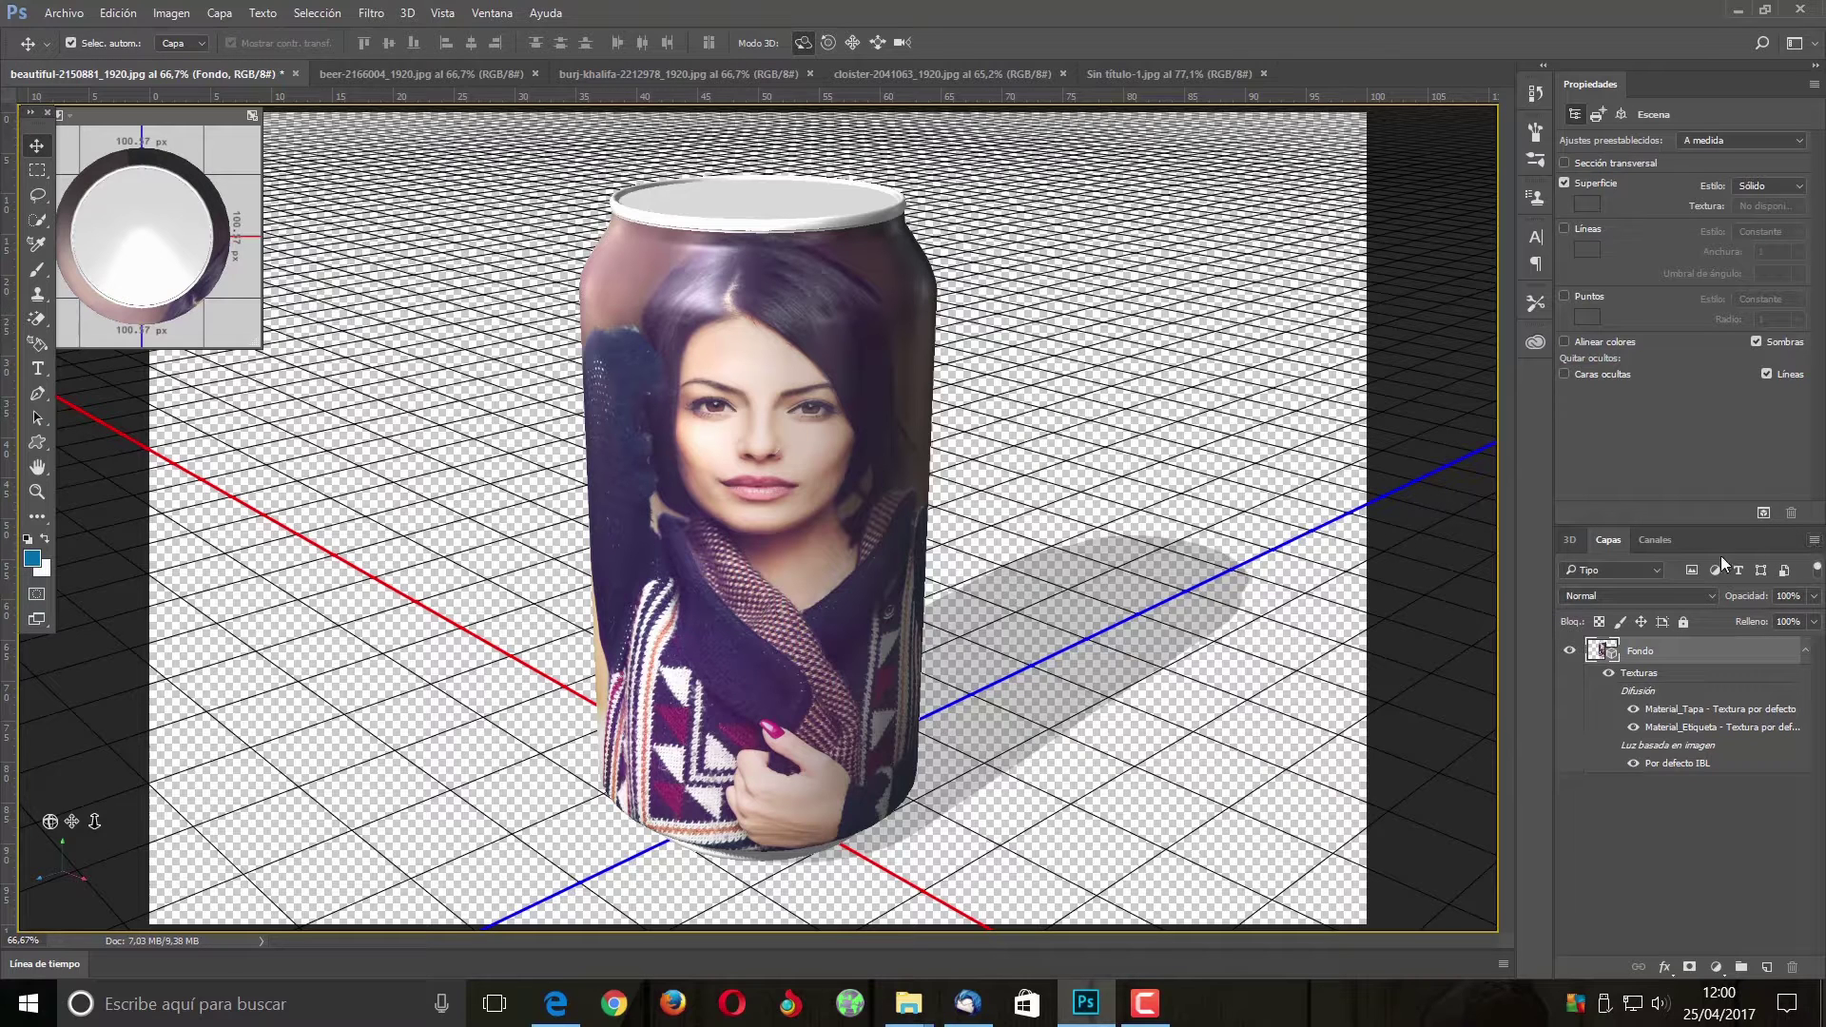
Convert the 3D soda-can layer to a smart object and show the beer-2166004 photo
{"action": "left_click", "coordinate": [1815, 540]}
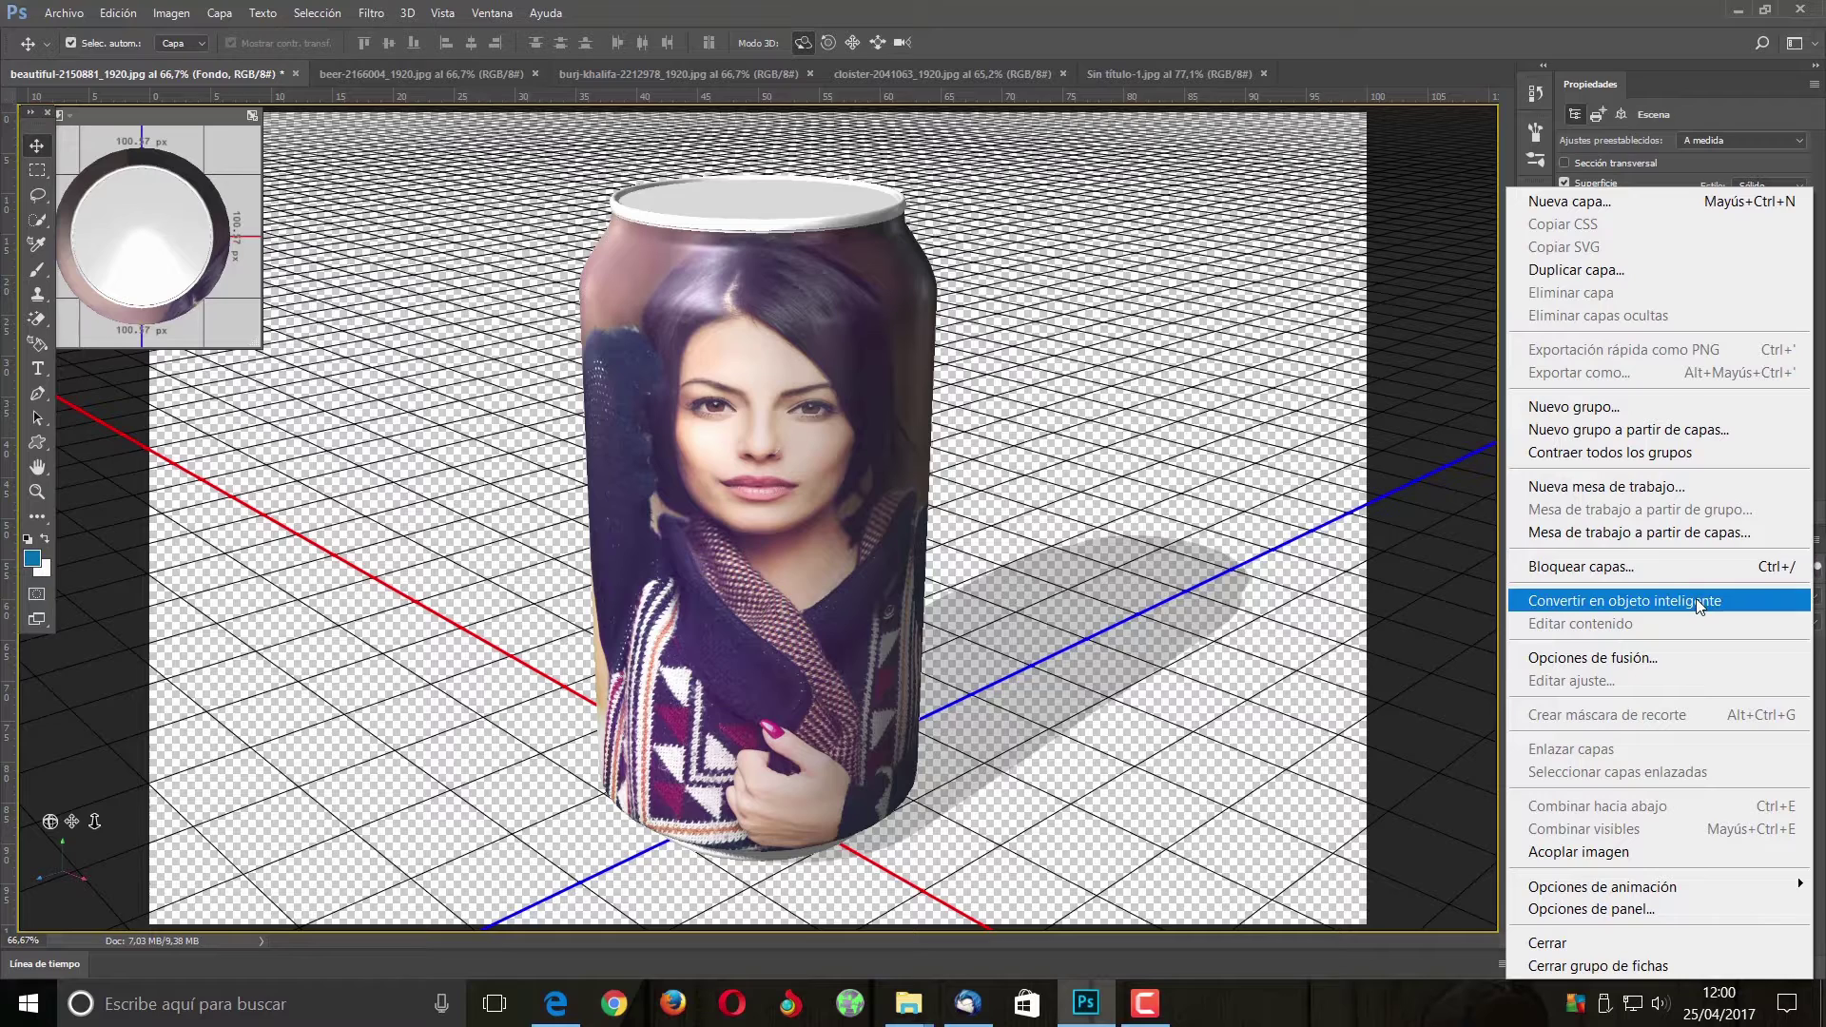
{"action": "left_click", "coordinate": [1698, 601]}
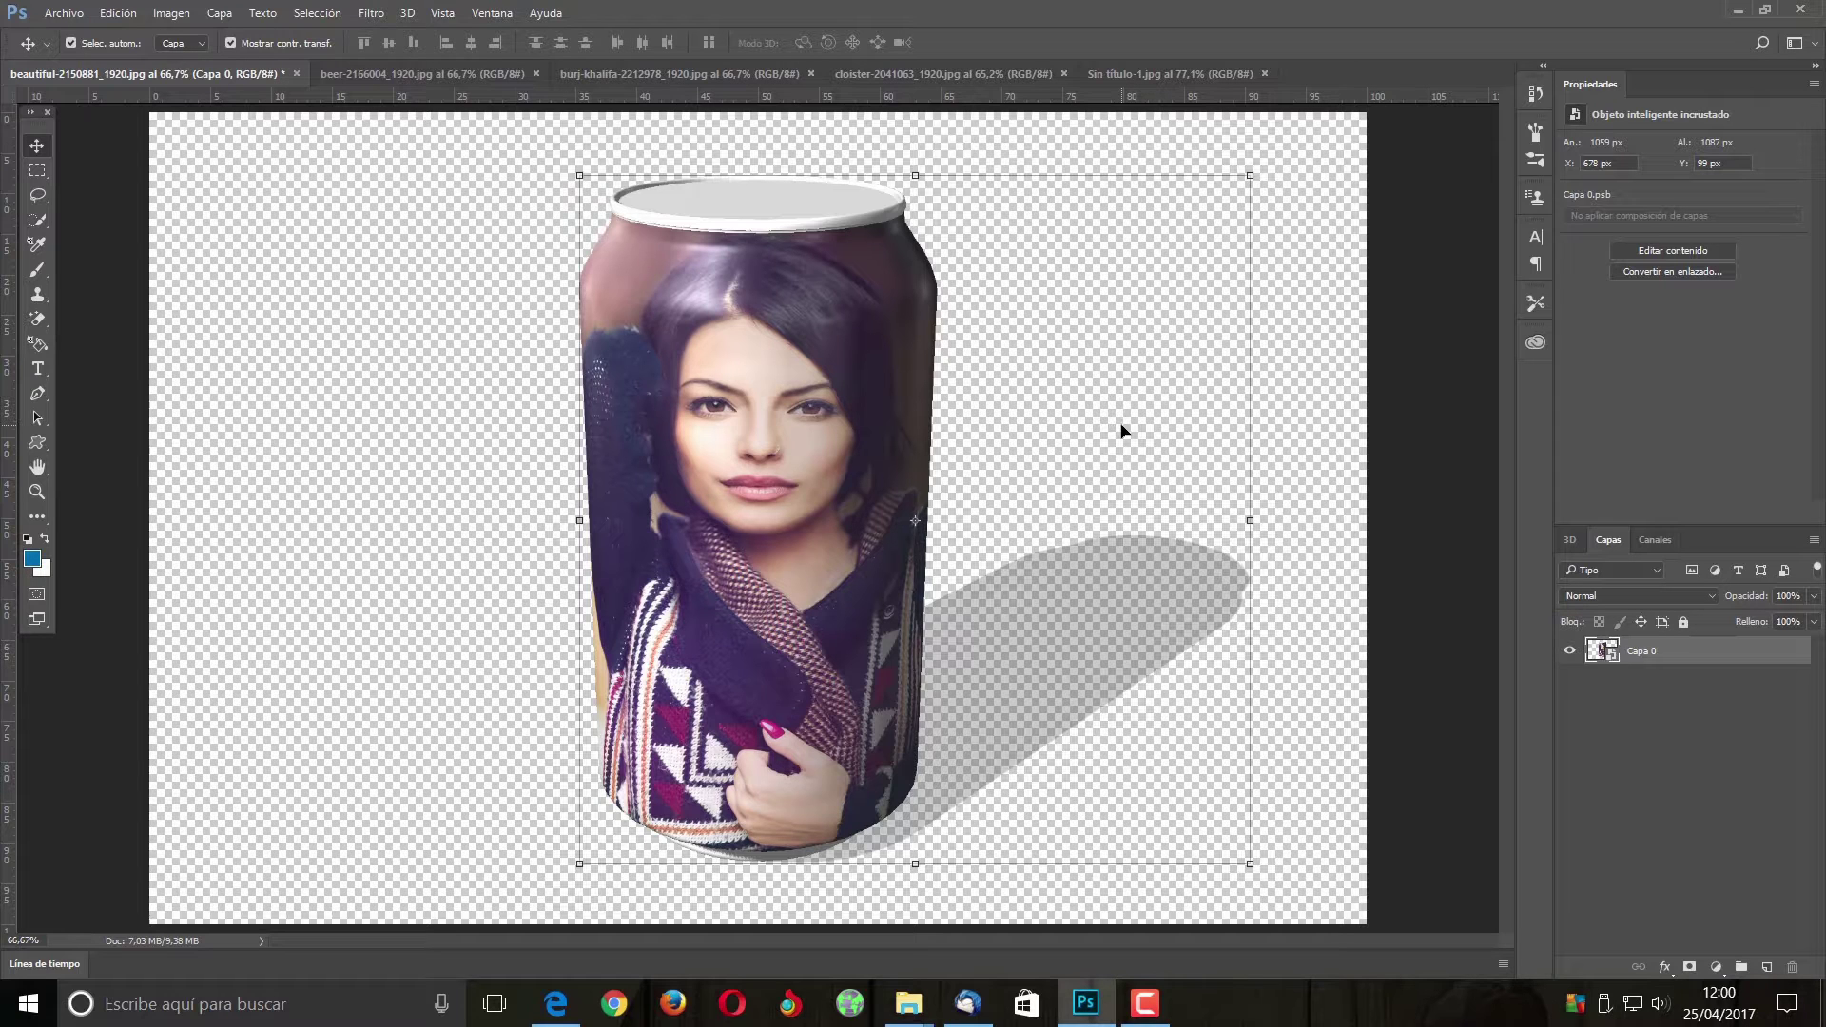
{"action": "left_click", "coordinate": [451, 75]}
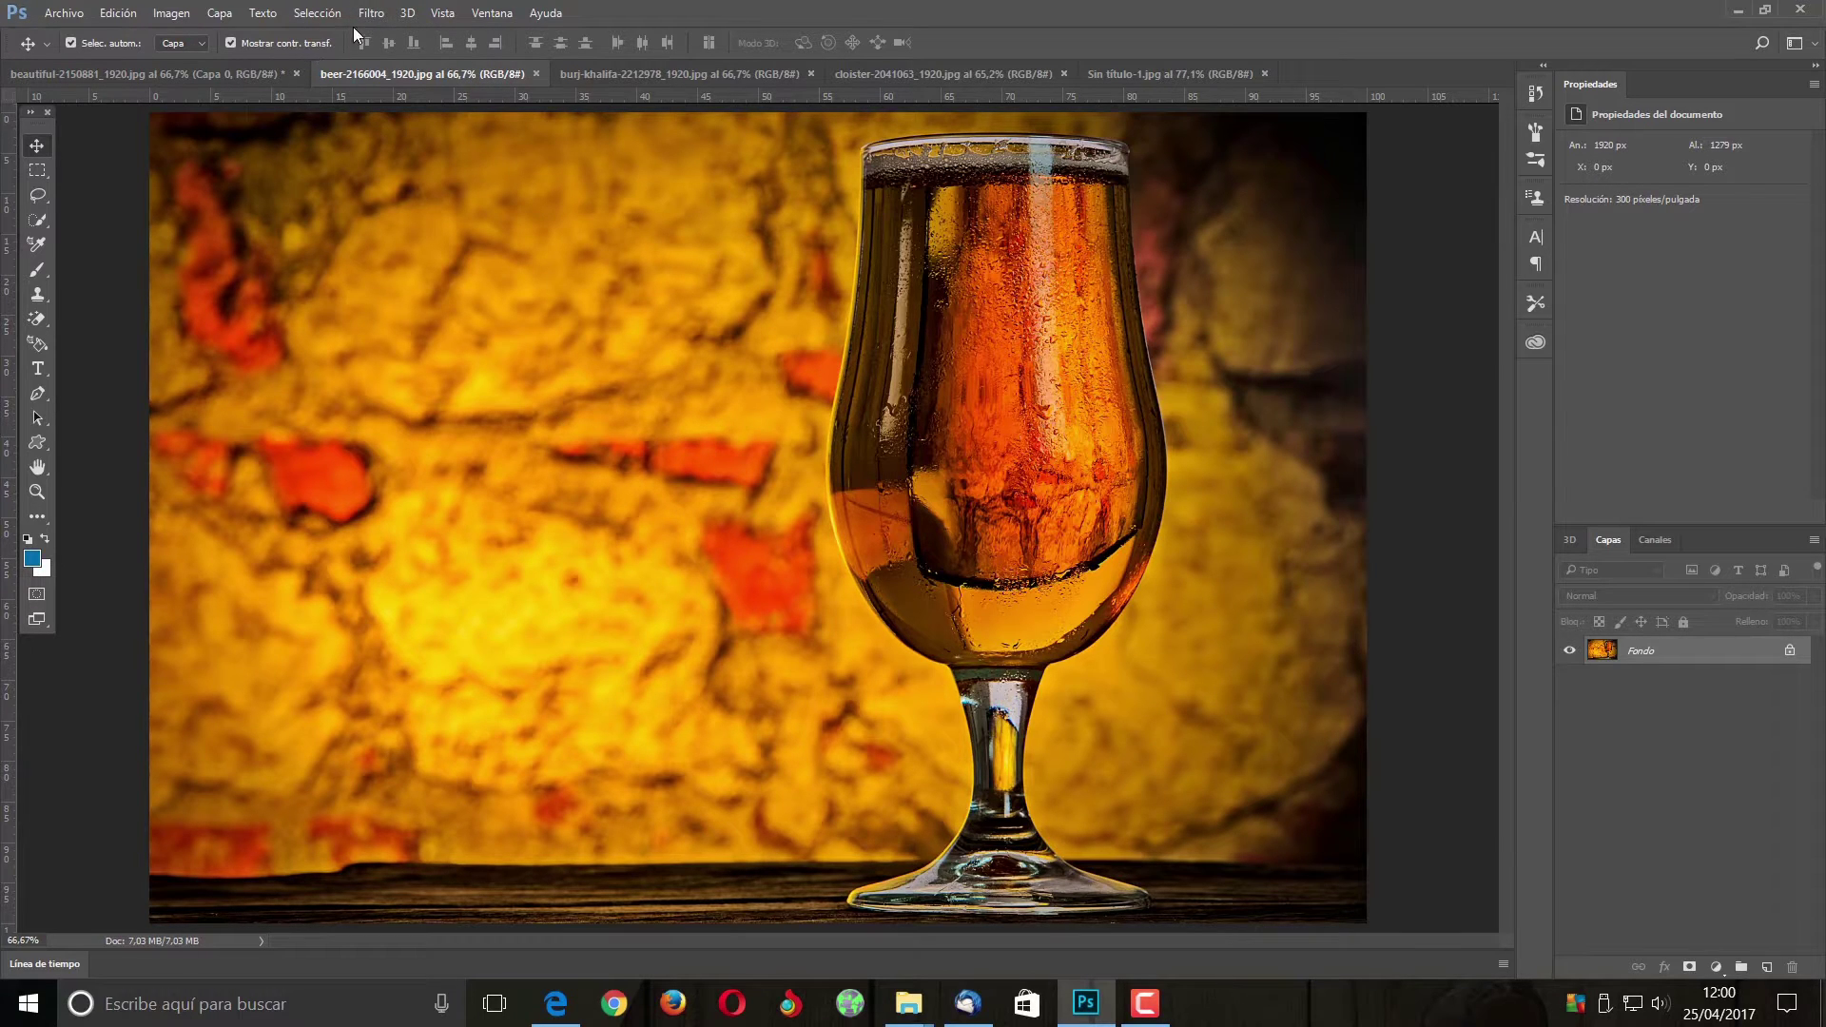
Make the beer photo an Esfera (sphere) 3D mesh and orbit to view it from above
{"action": "left_click", "coordinate": [407, 12]}
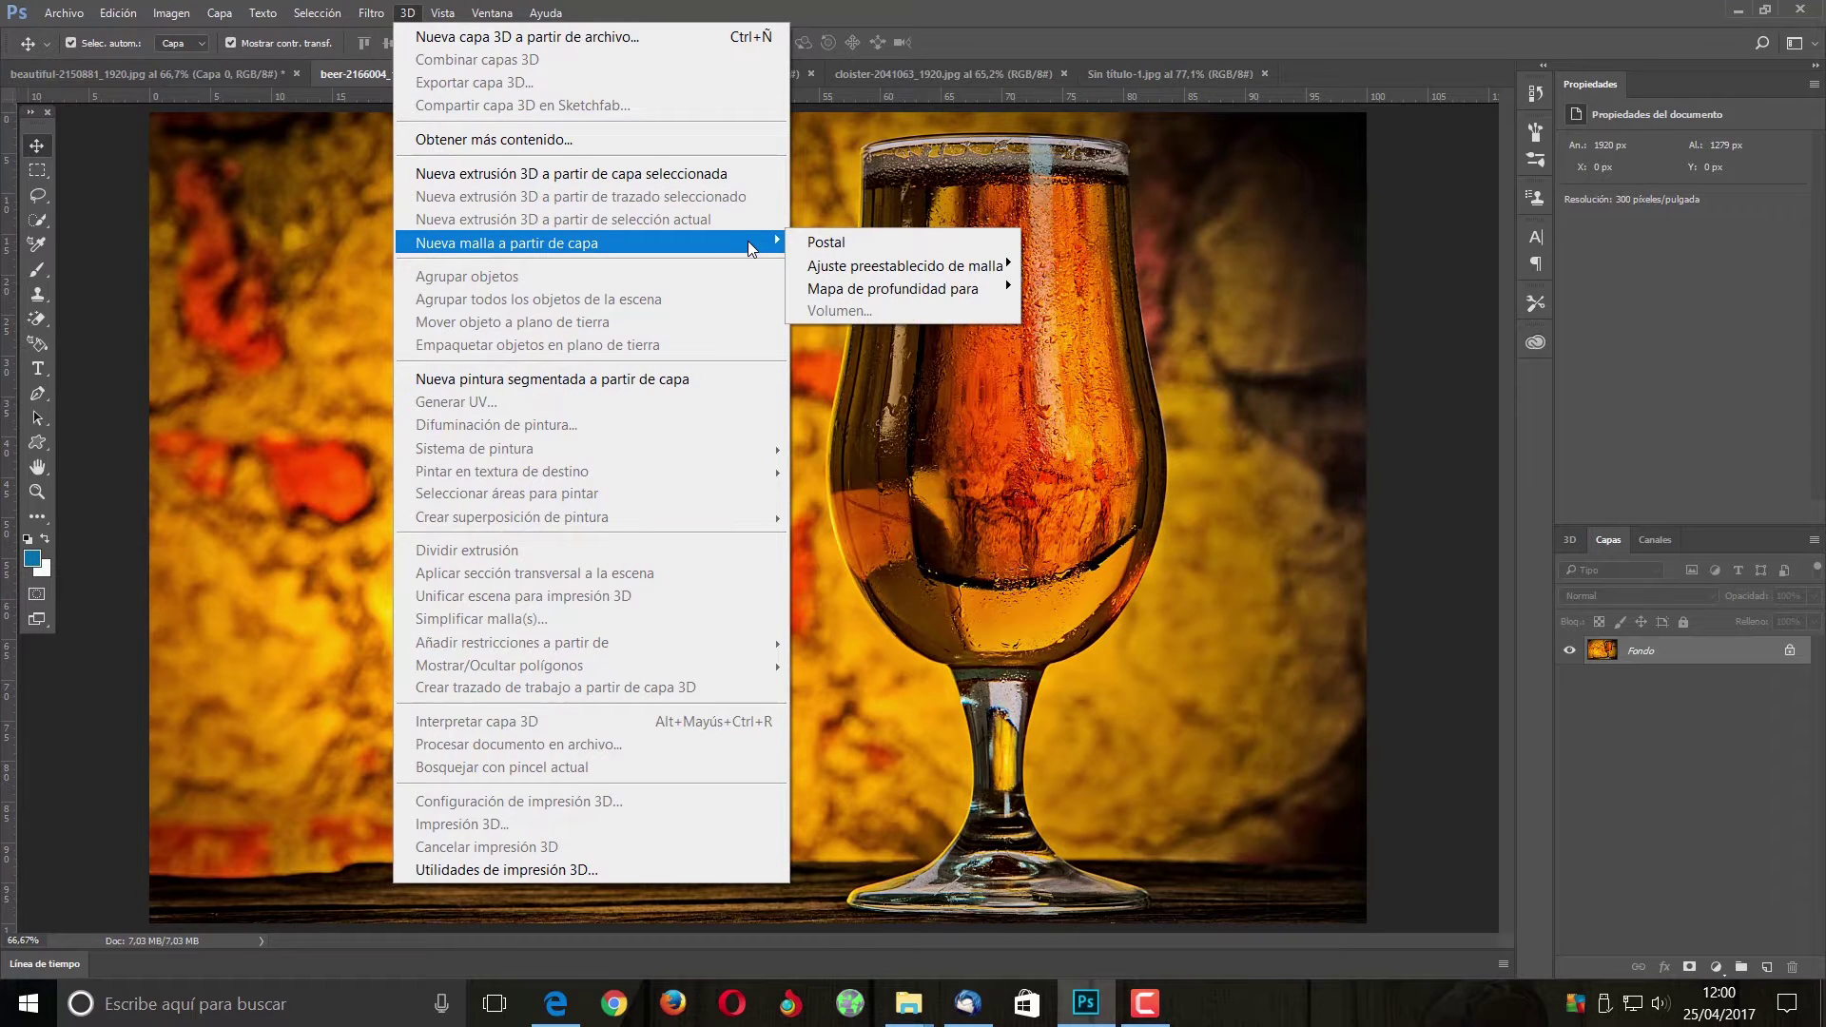
{"action": "mouse_move", "coordinate": [904, 265]}
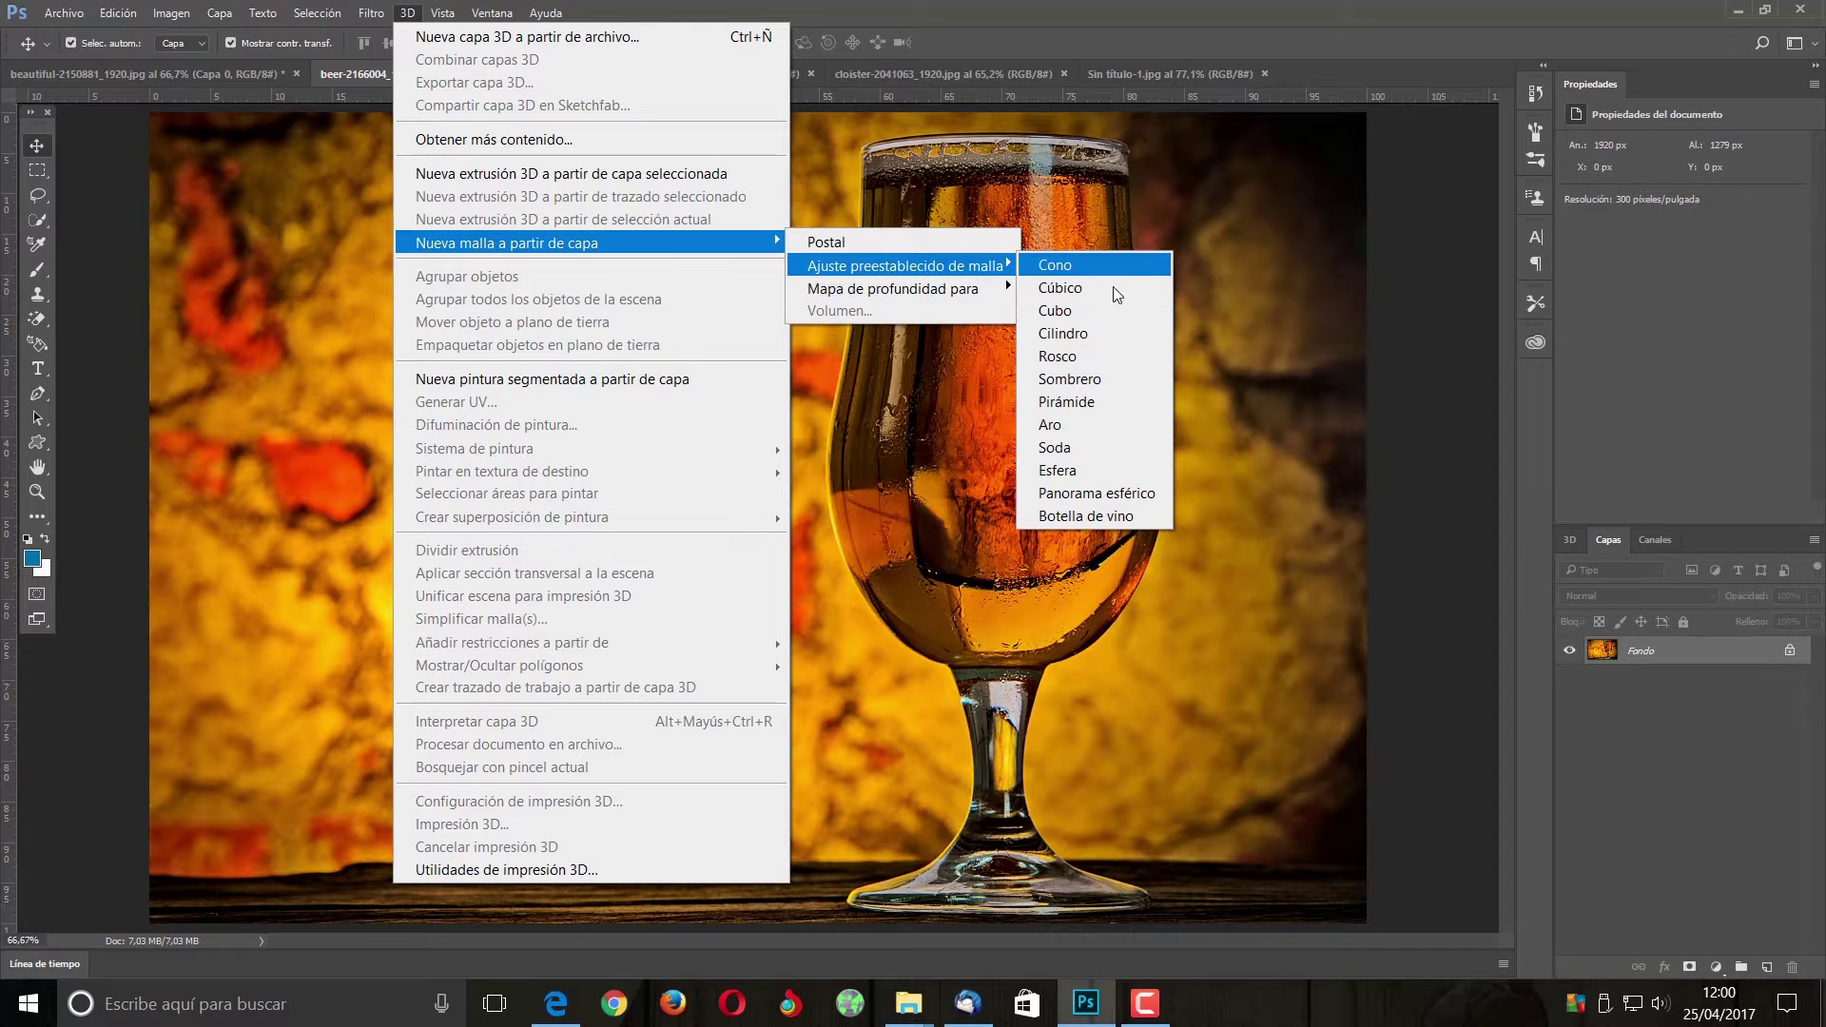
{"action": "left_click", "coordinate": [1104, 470]}
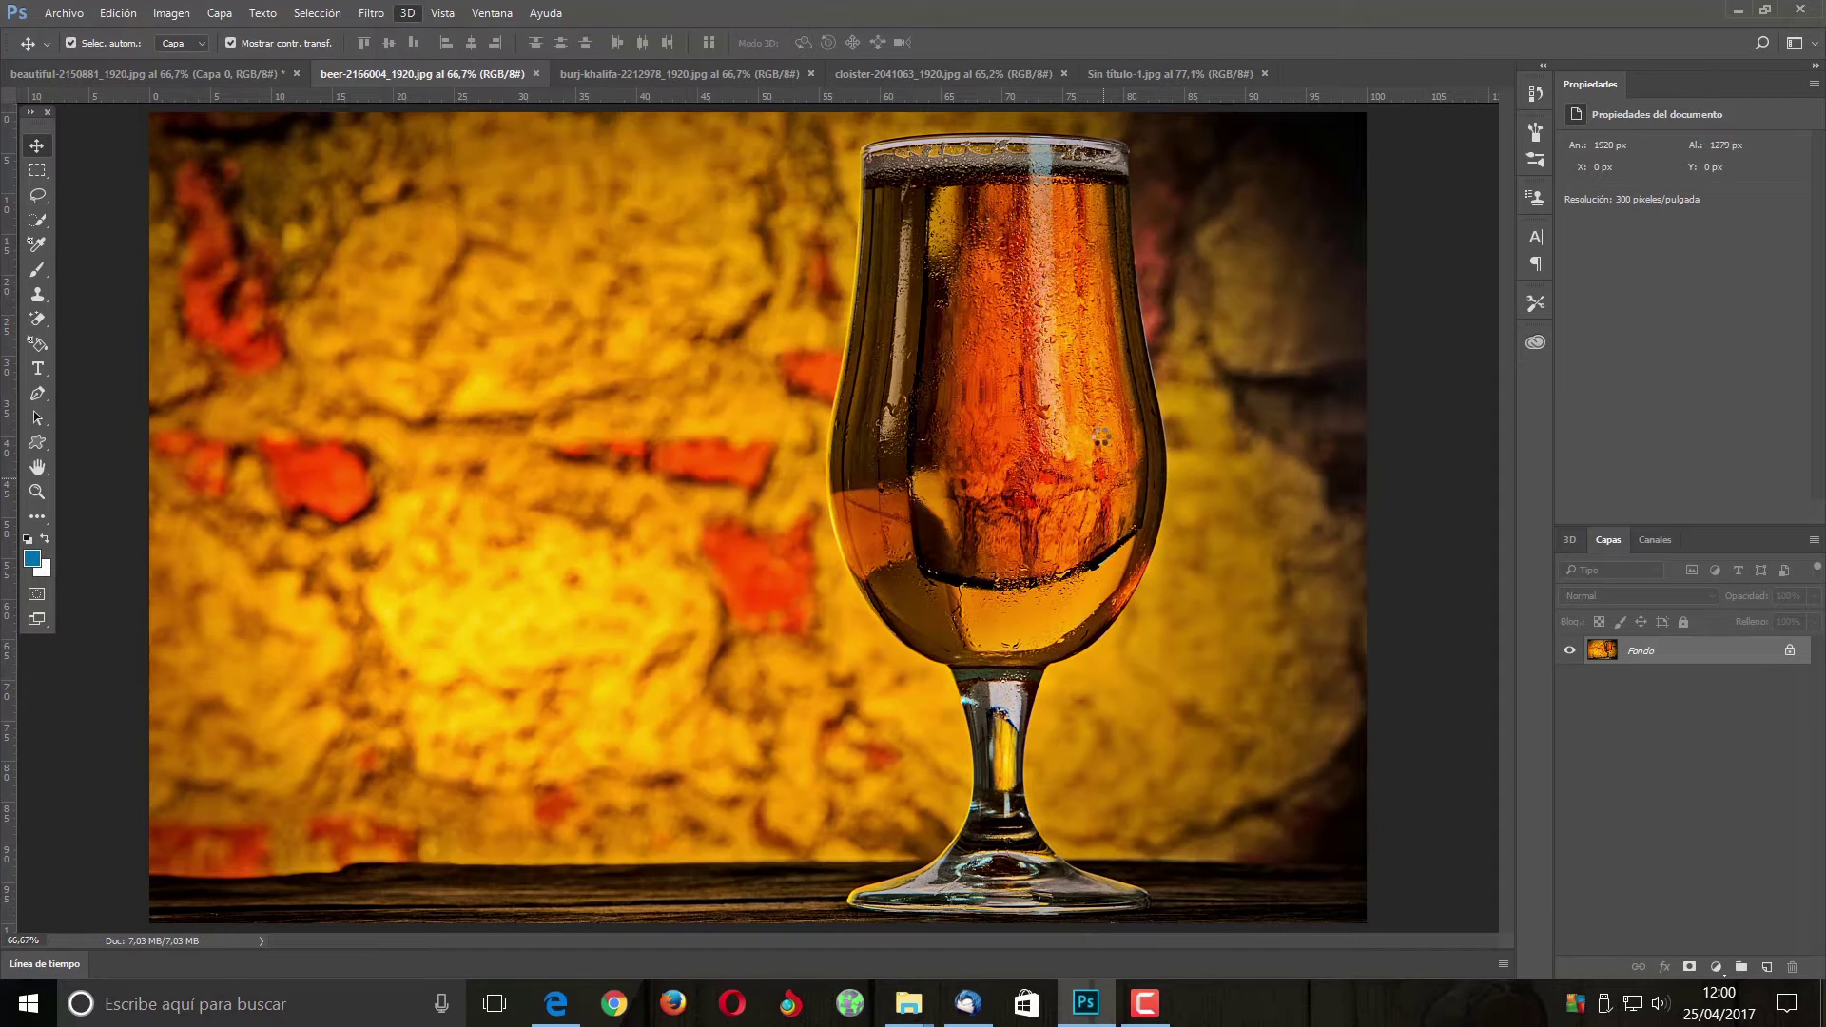
{"action": "left_click", "coordinate": [984, 490]}
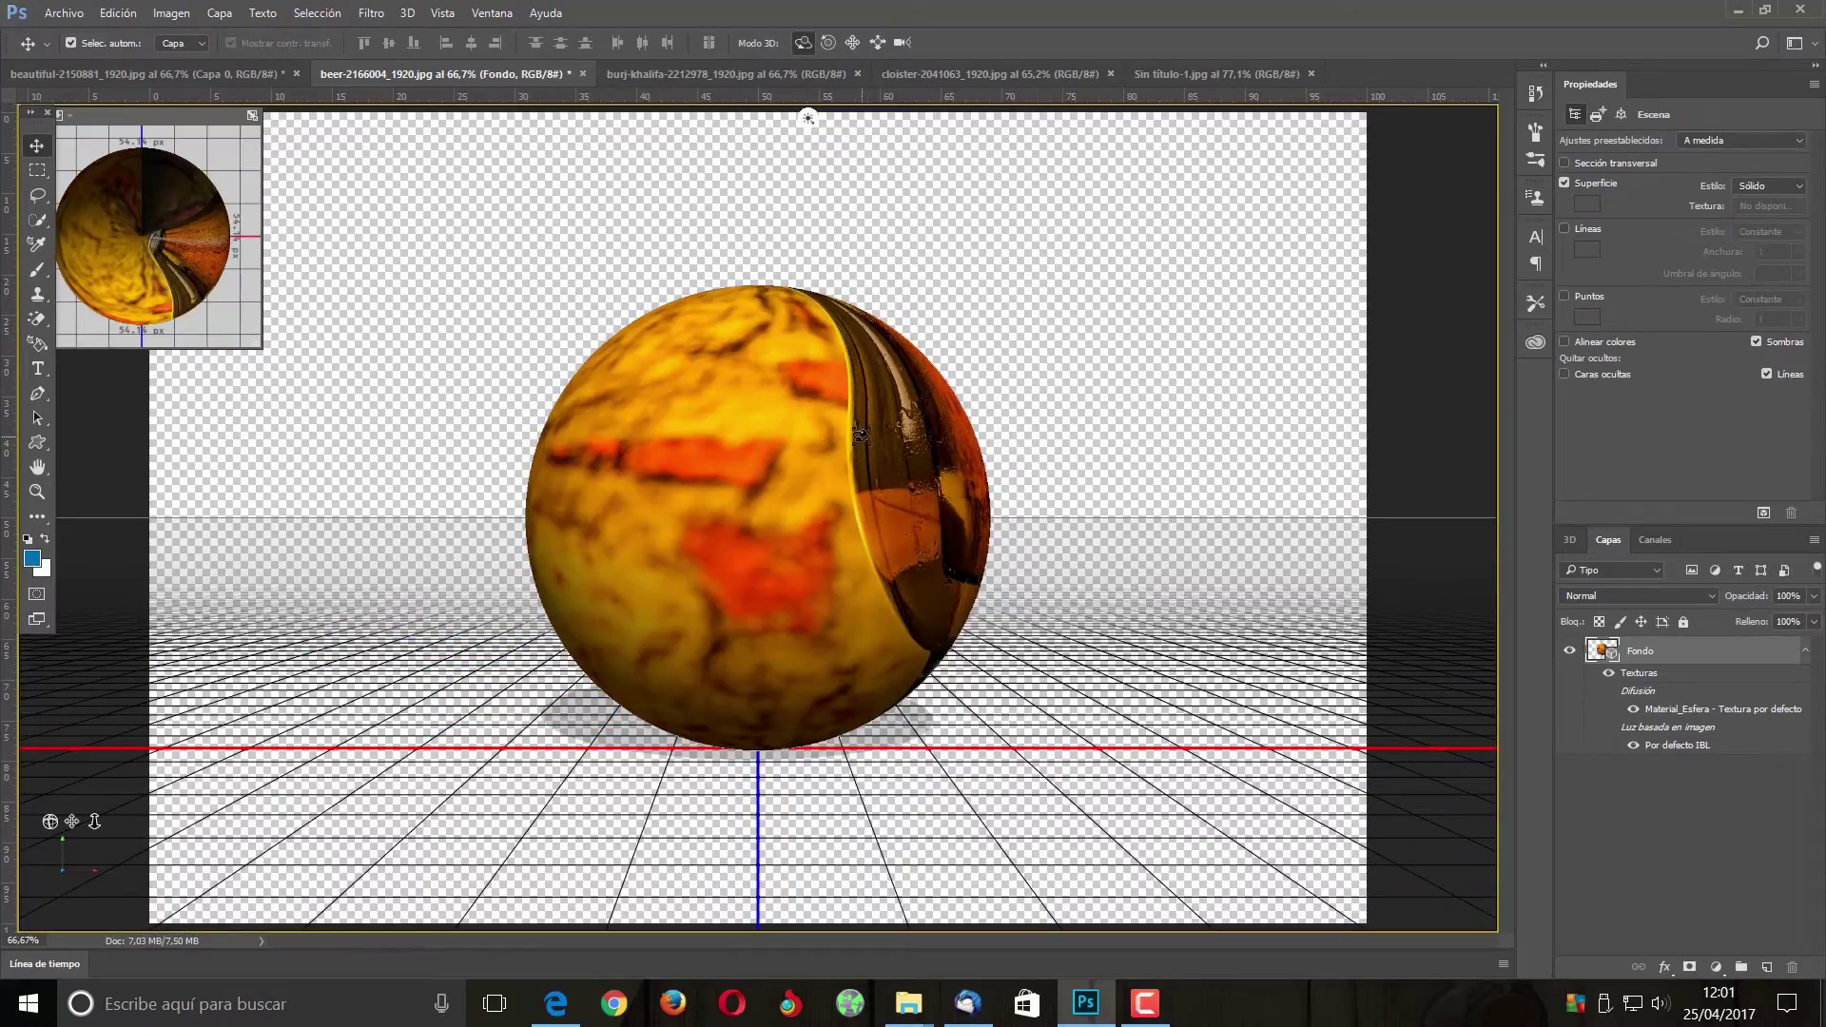
{"action": "mouse_move", "coordinate": [860, 435]}
{"action": "left_mouse_down"}
{"action": "mouse_move", "coordinate": [604, 433]}
{"action": "mouse_move", "coordinate": [337, 116]}
{"action": "left_mouse_up"}
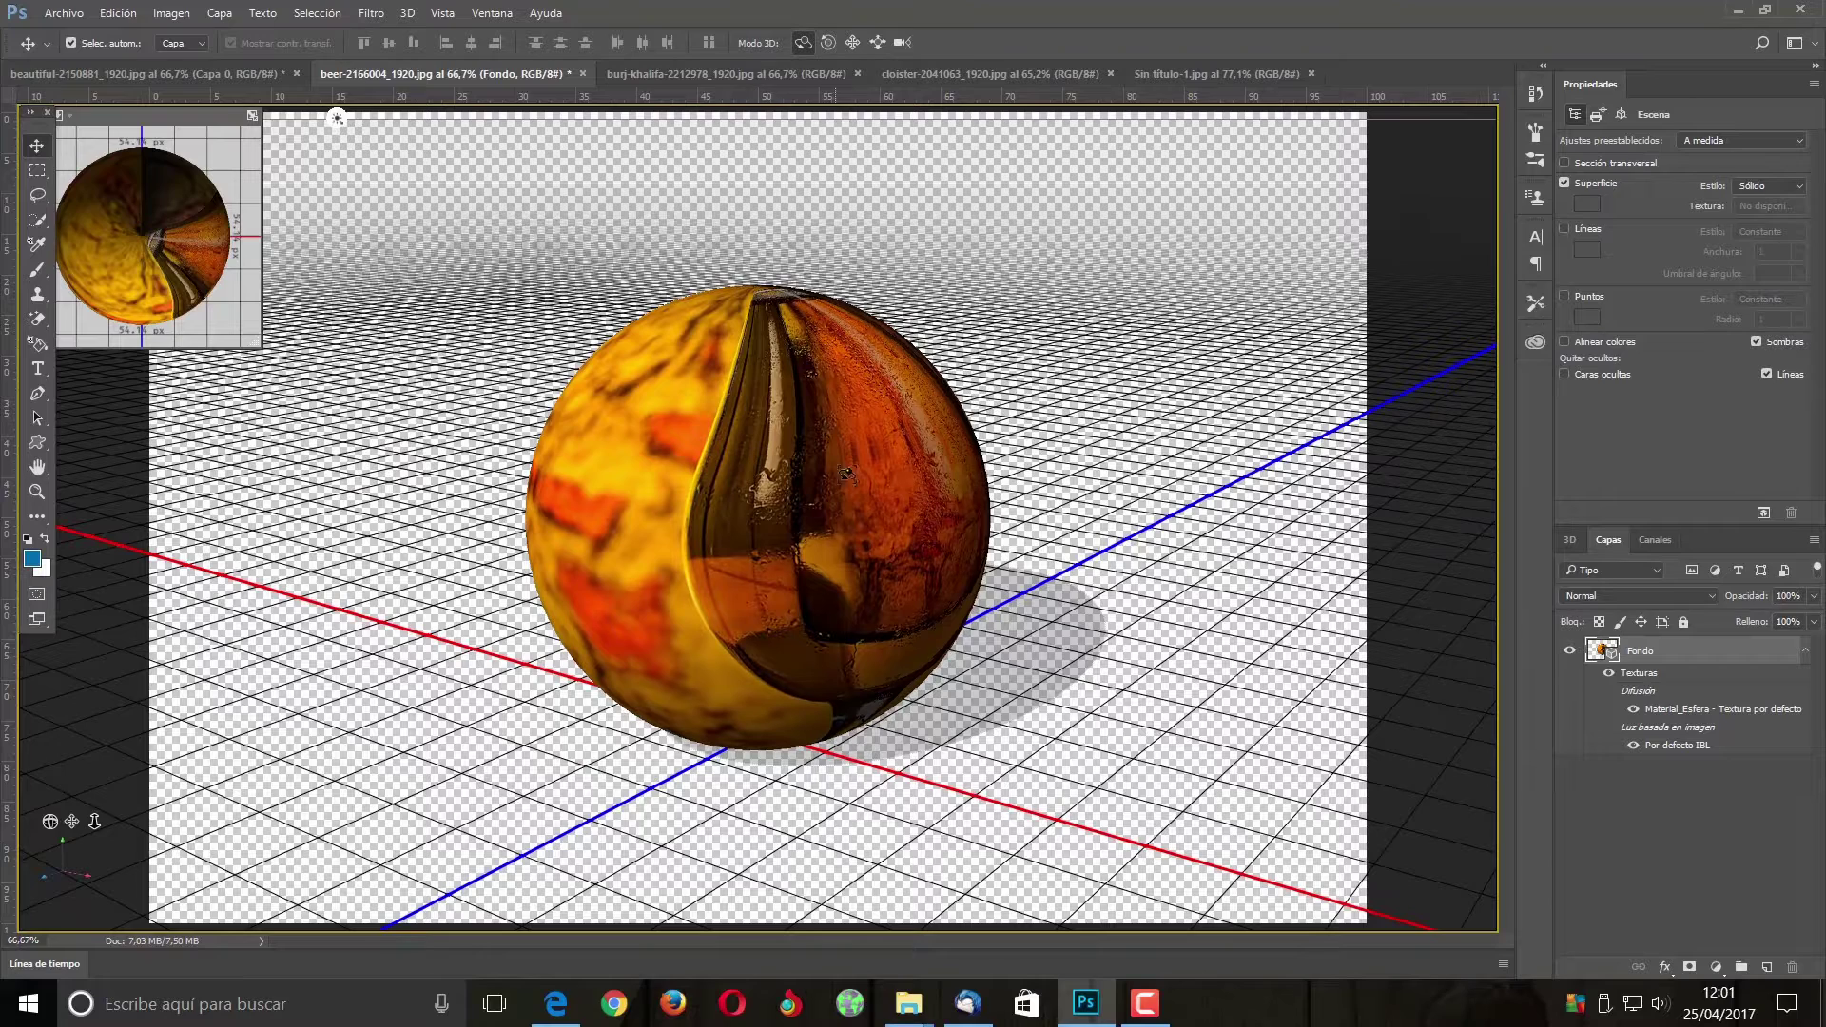
Convert the 3D sphere layer to a smart object and show the burj-khalifa photo
{"action": "left_click", "coordinate": [1815, 542]}
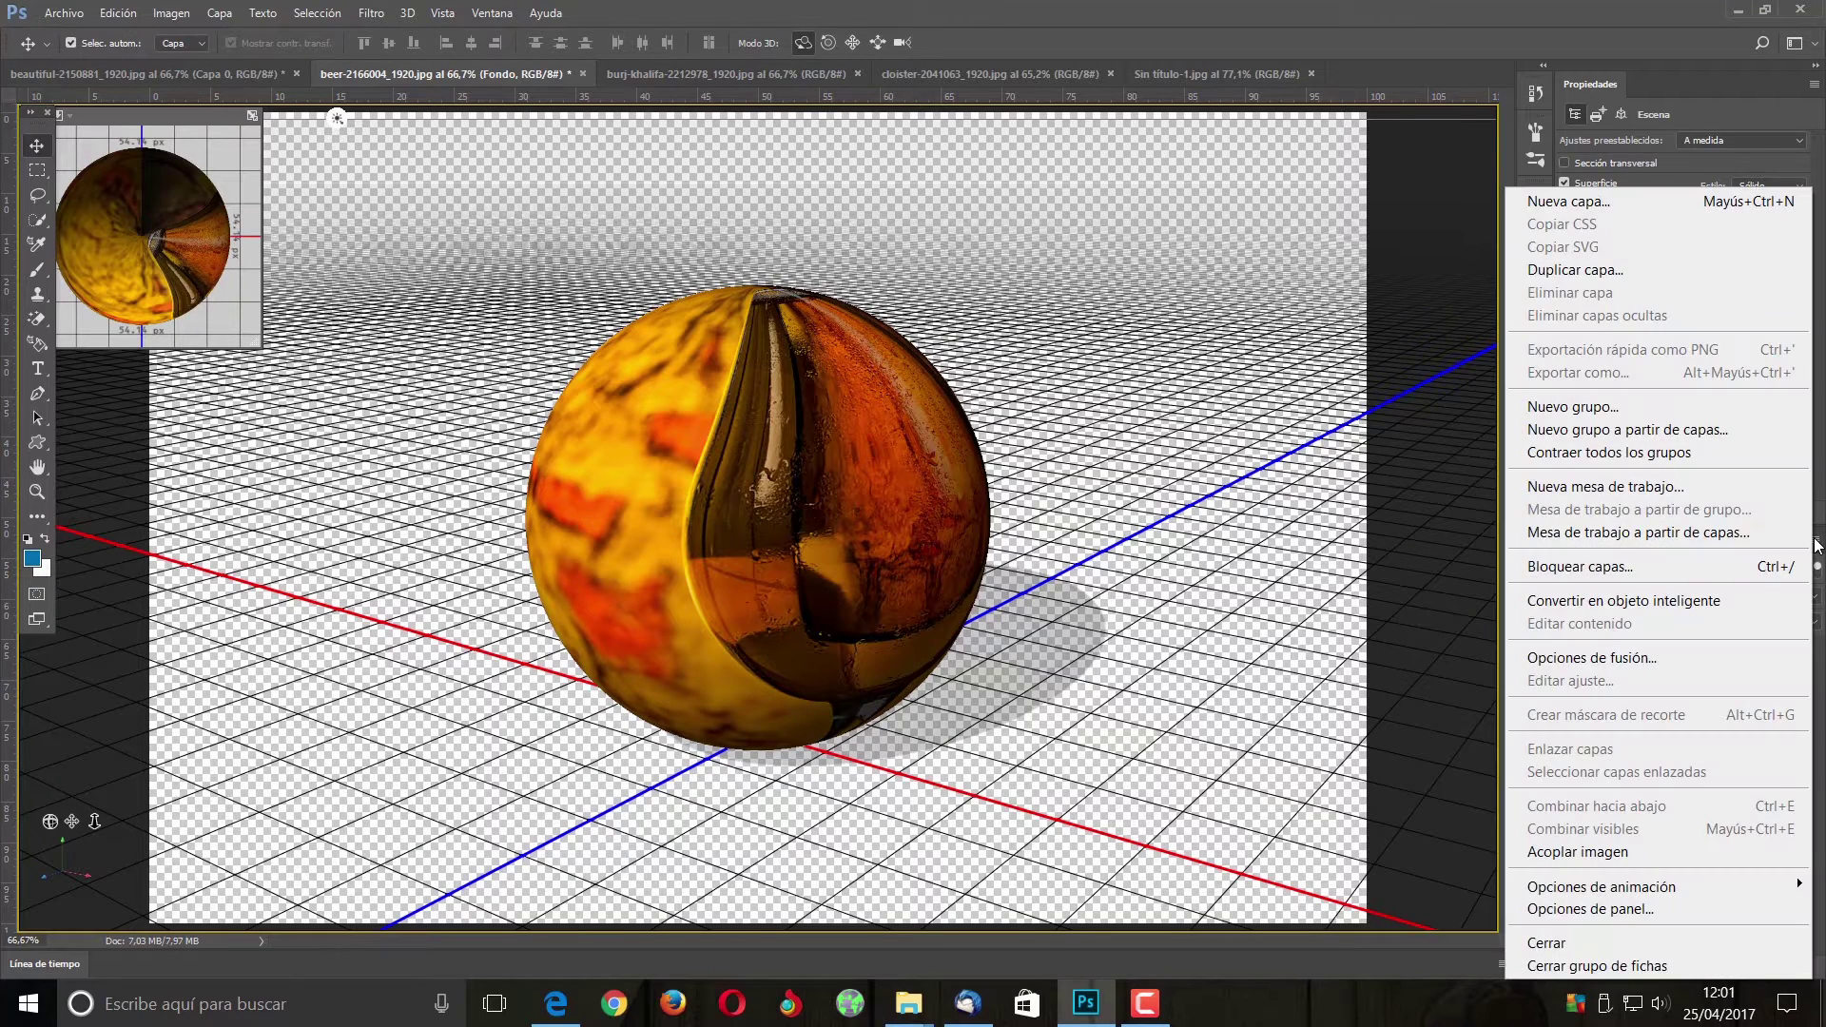
{"action": "left_click", "coordinate": [1693, 596]}
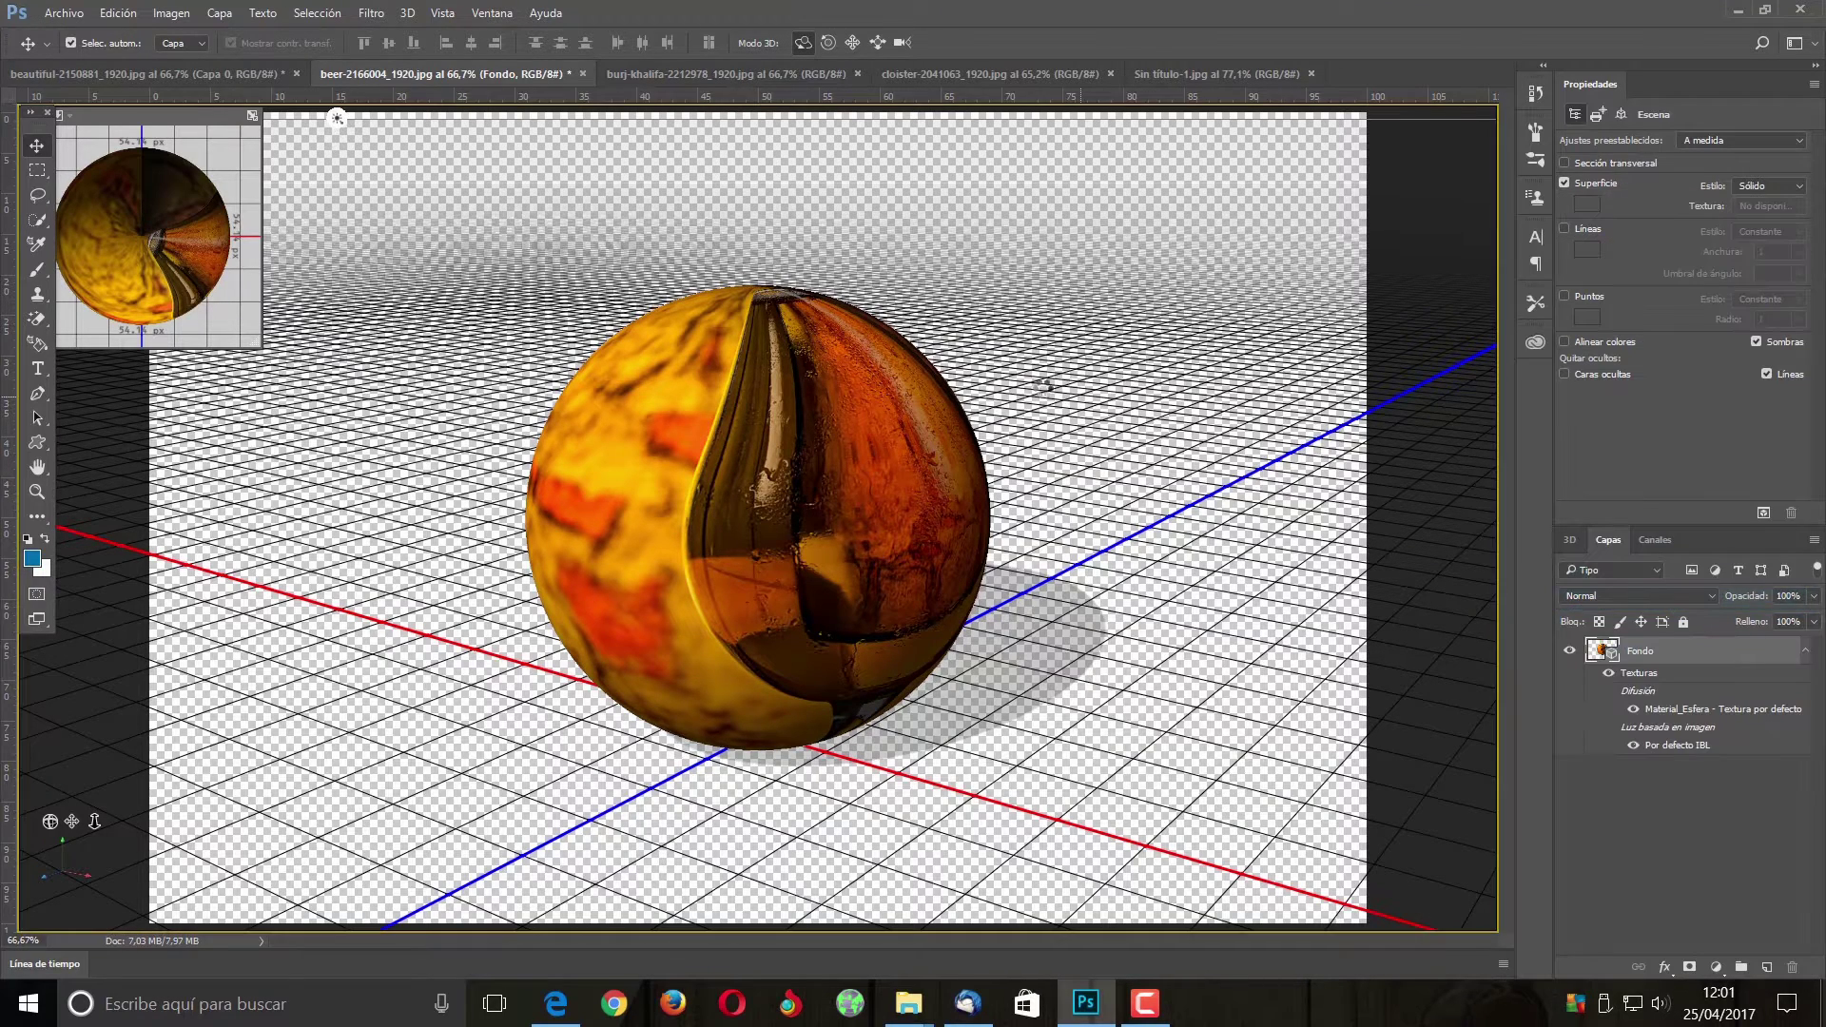
{"action": "left_click", "coordinate": [718, 76]}
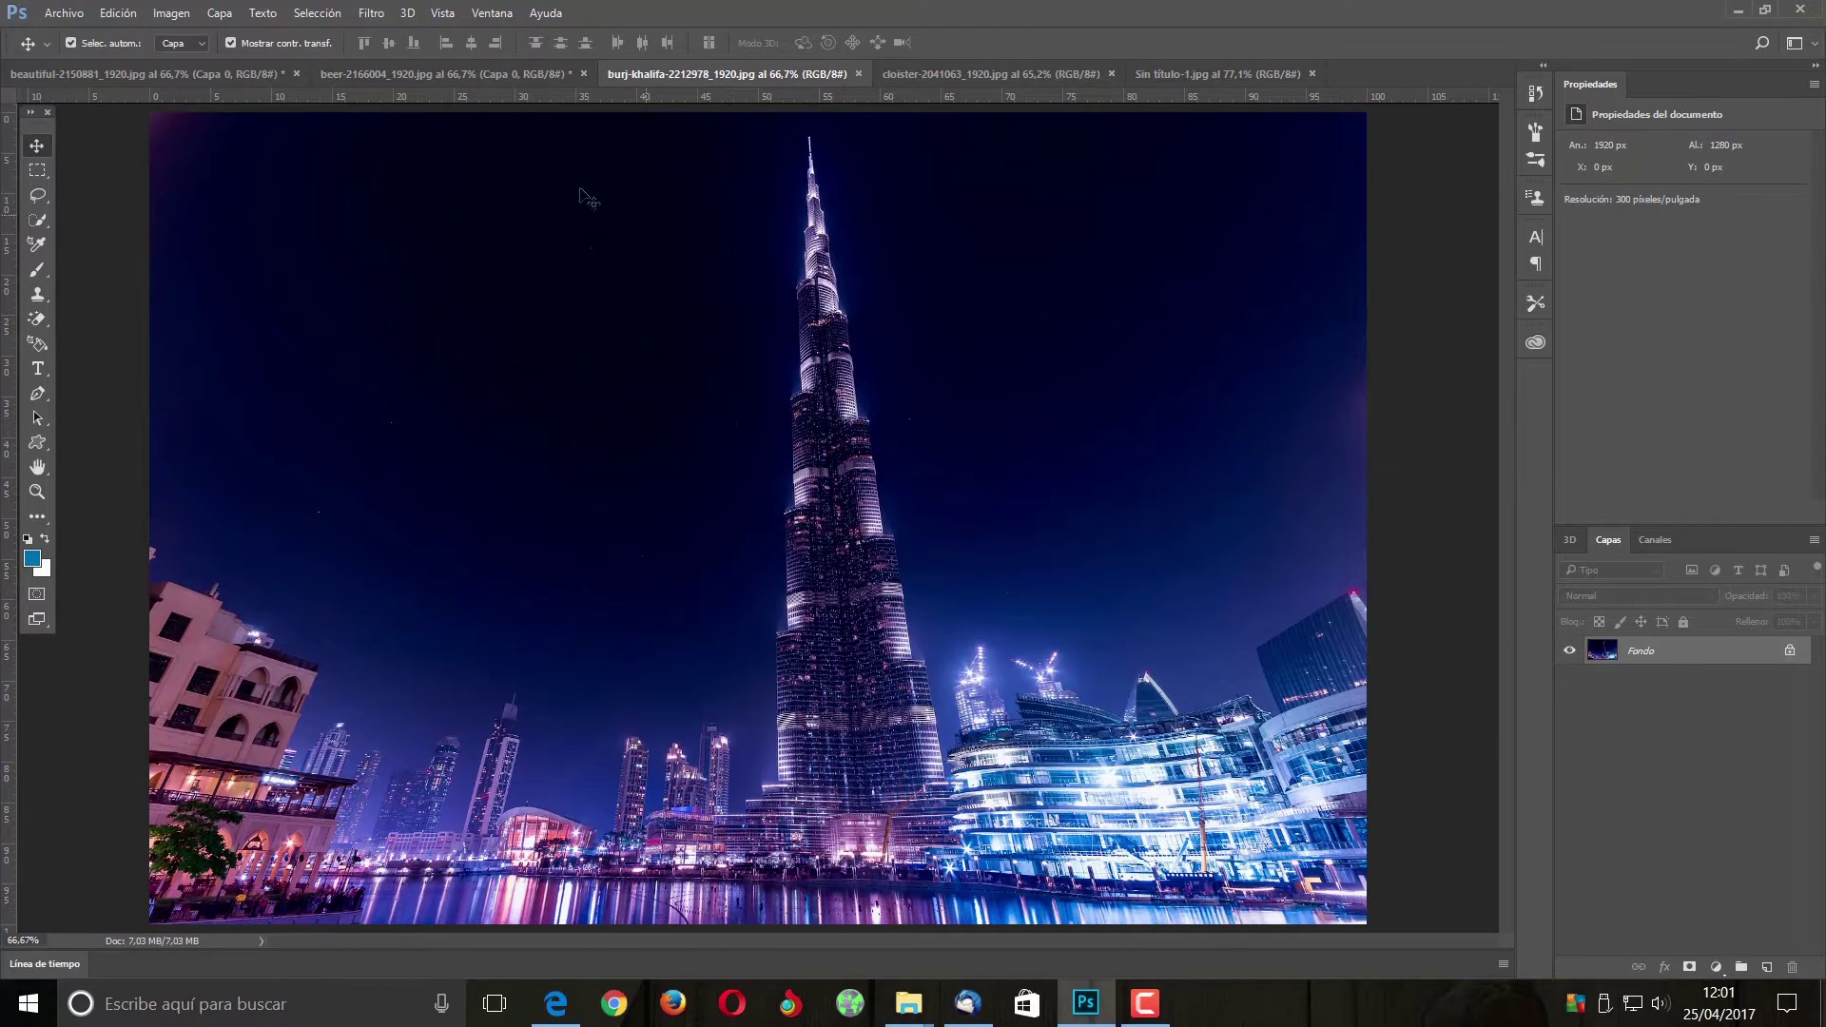
Make the Burj Khalifa photo a Botella de vino 3D mesh, orbited so its shadow shows
{"action": "left_click", "coordinate": [406, 15]}
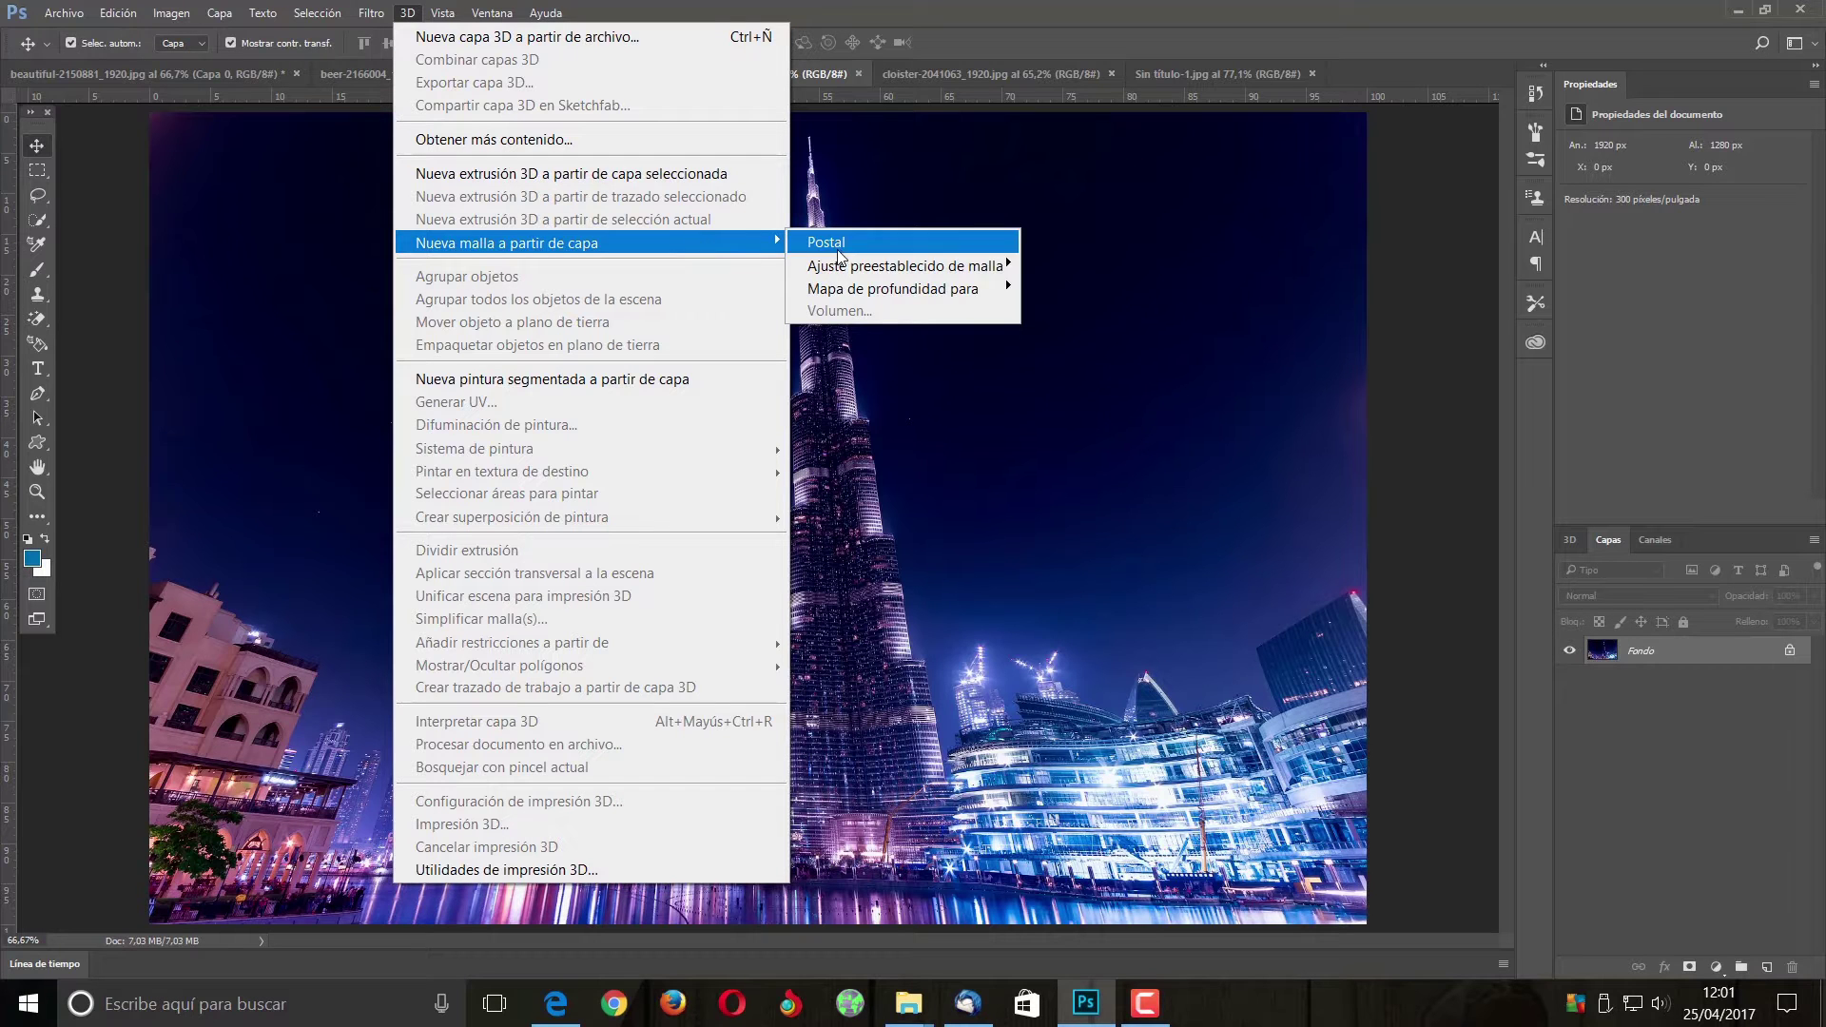
{"action": "mouse_move", "coordinate": [903, 265]}
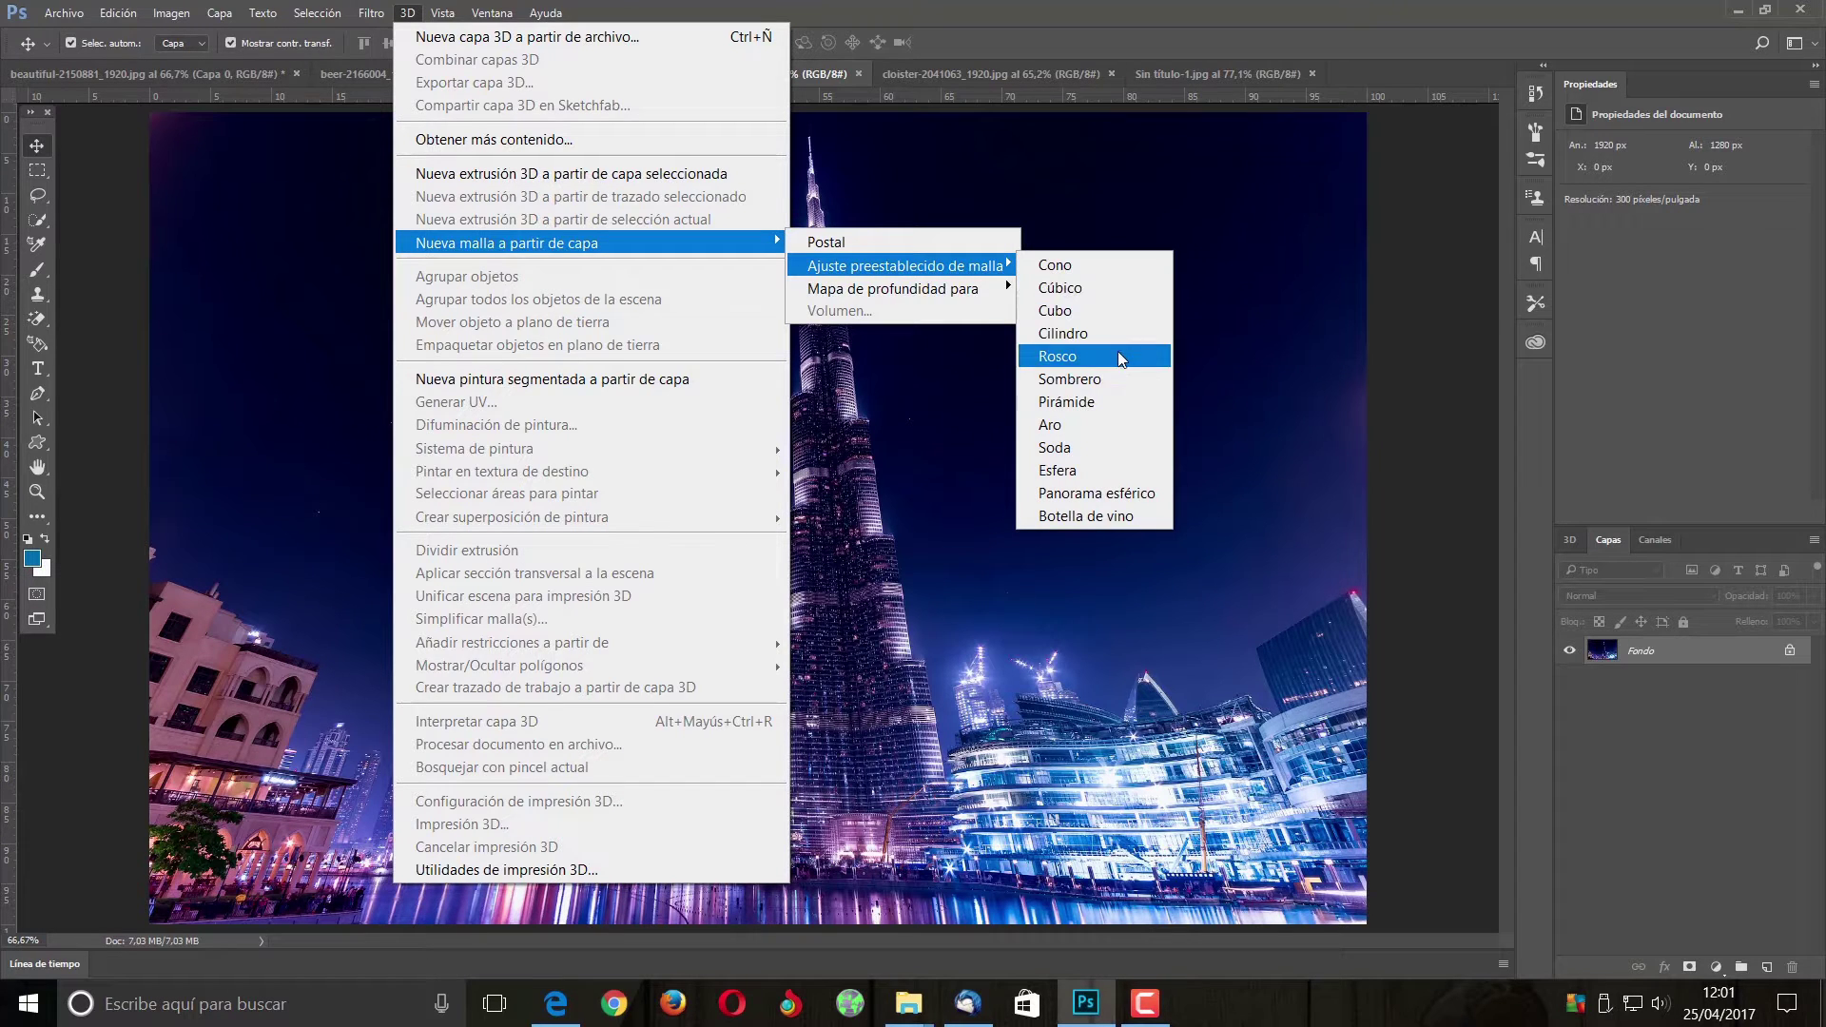
{"action": "left_click", "coordinate": [1107, 520]}
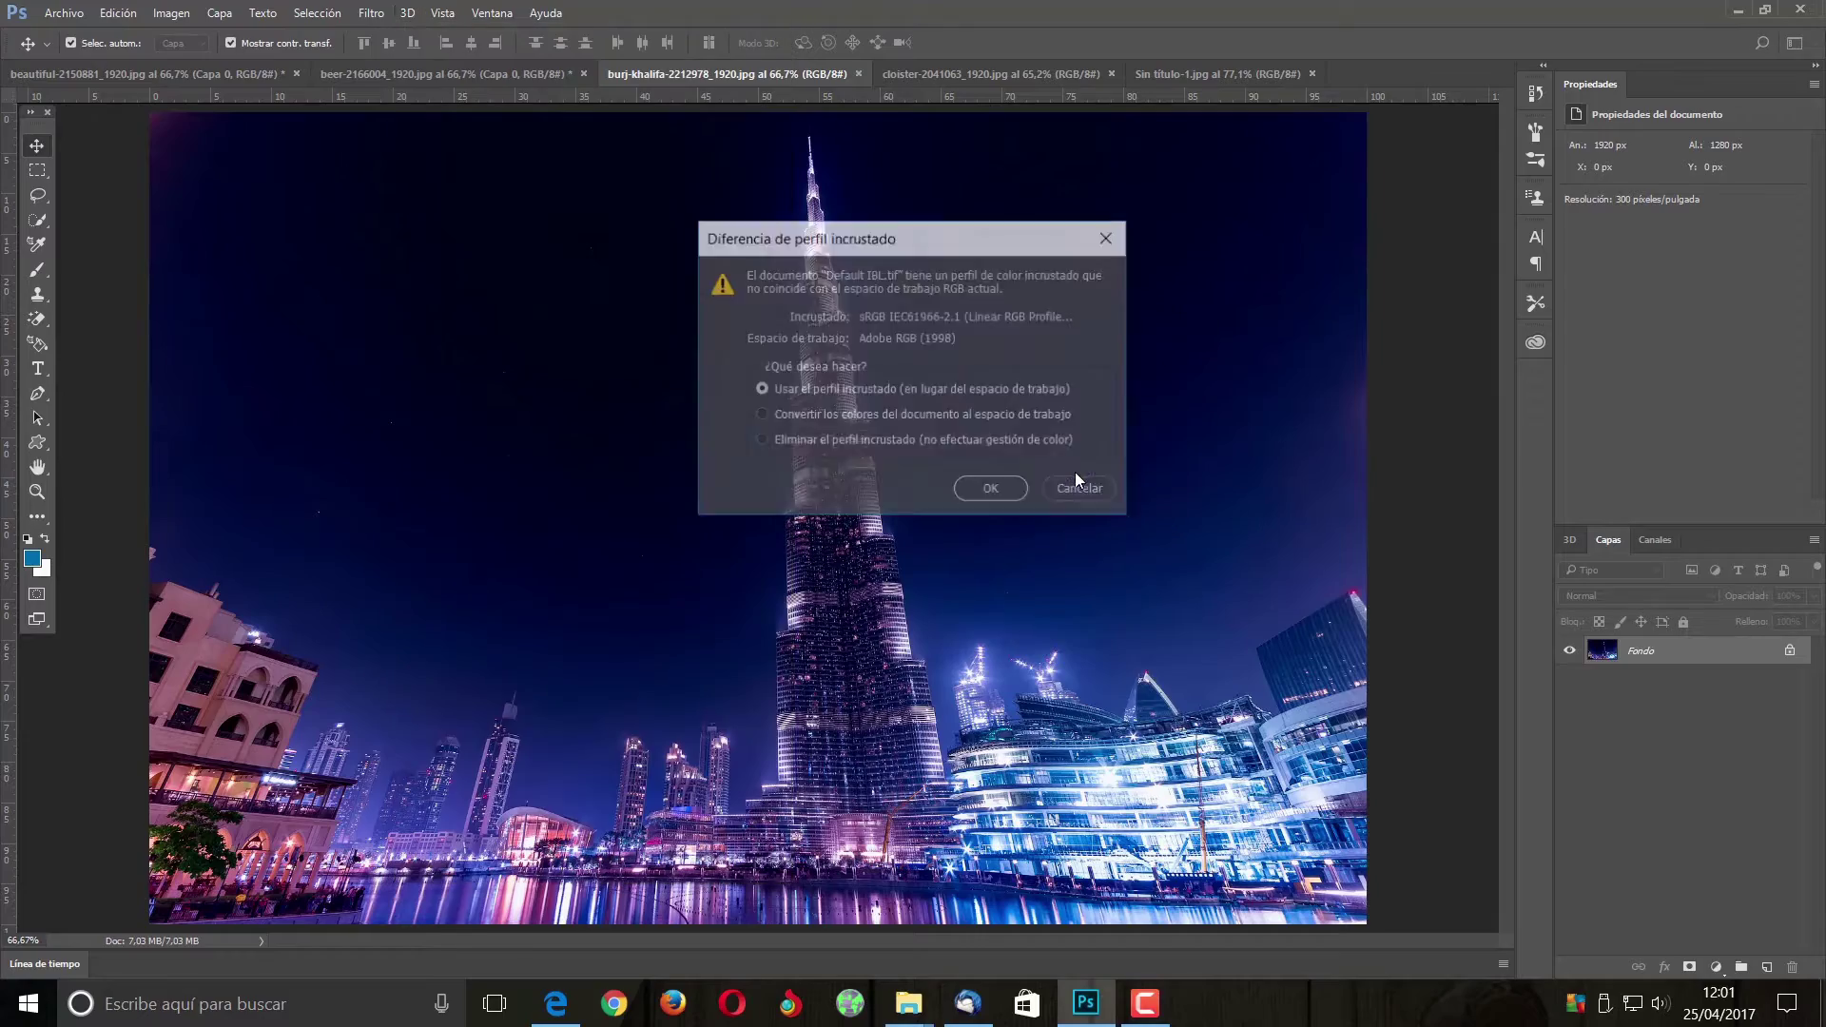
{"action": "left_click", "coordinate": [990, 492]}
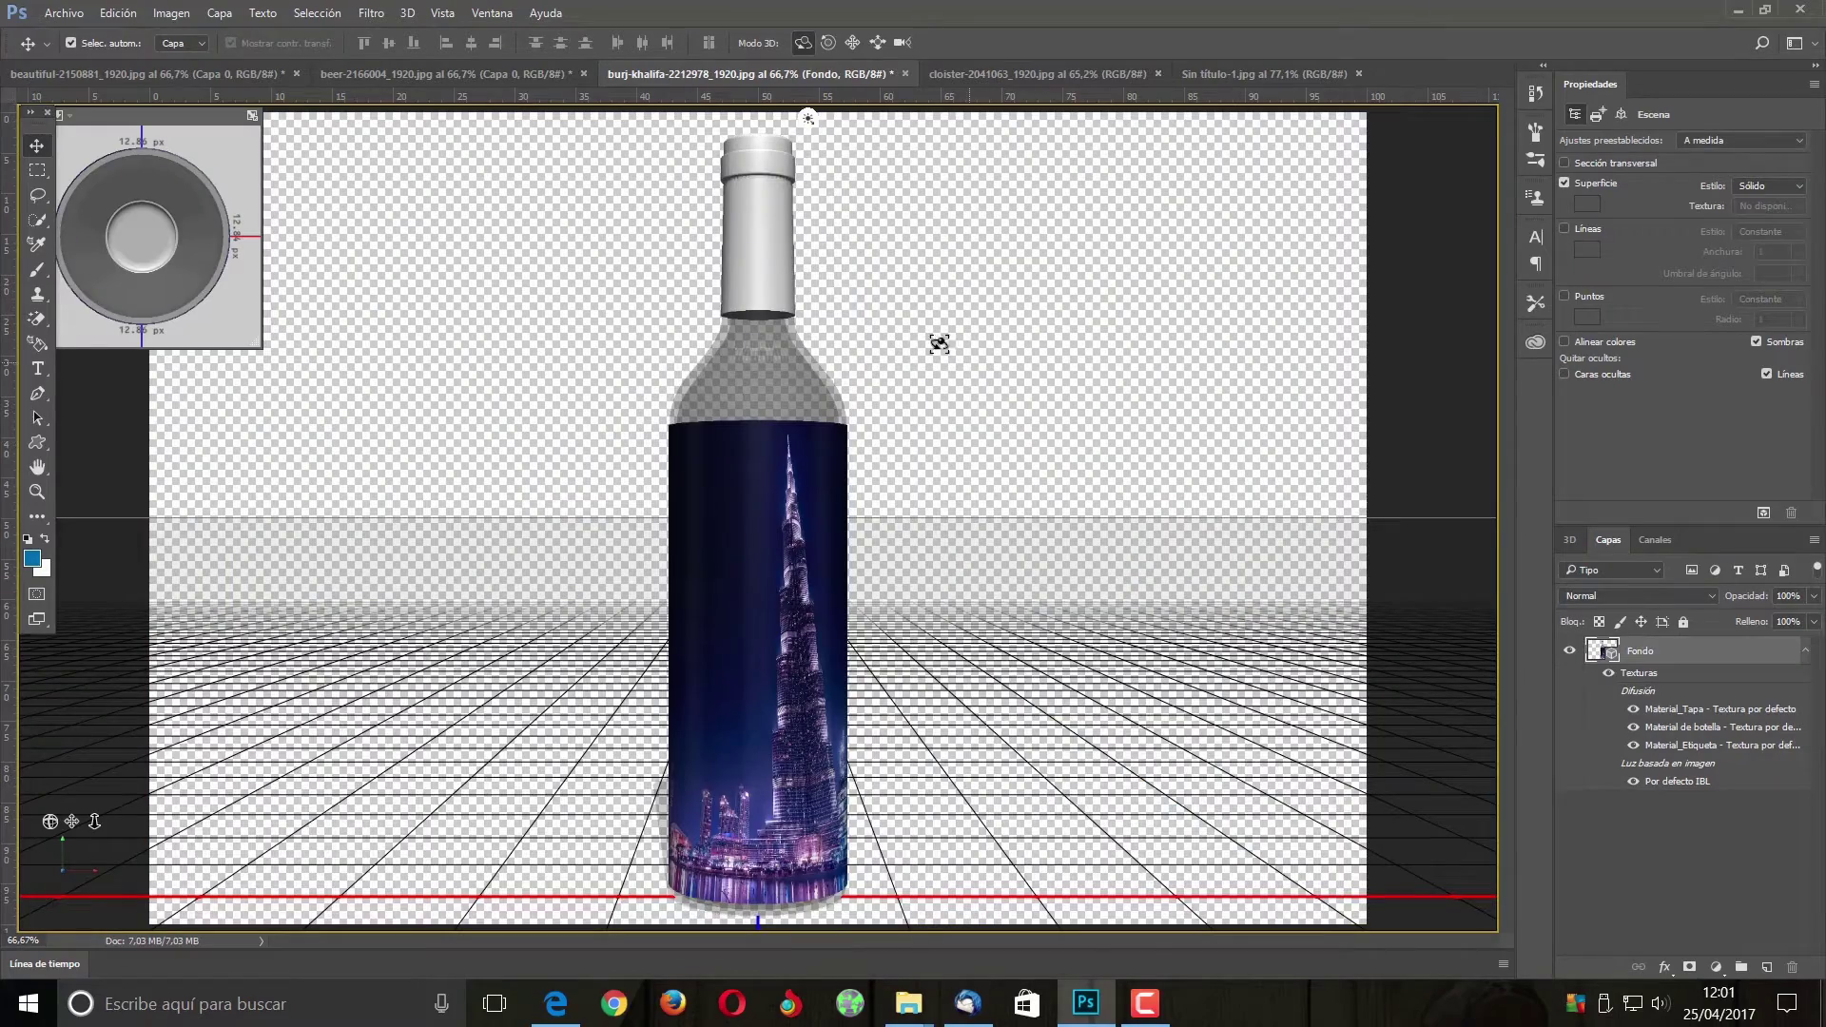
{"action": "left_click_drag", "start_coordinate": [762, 168], "coordinate": [734, 202]}
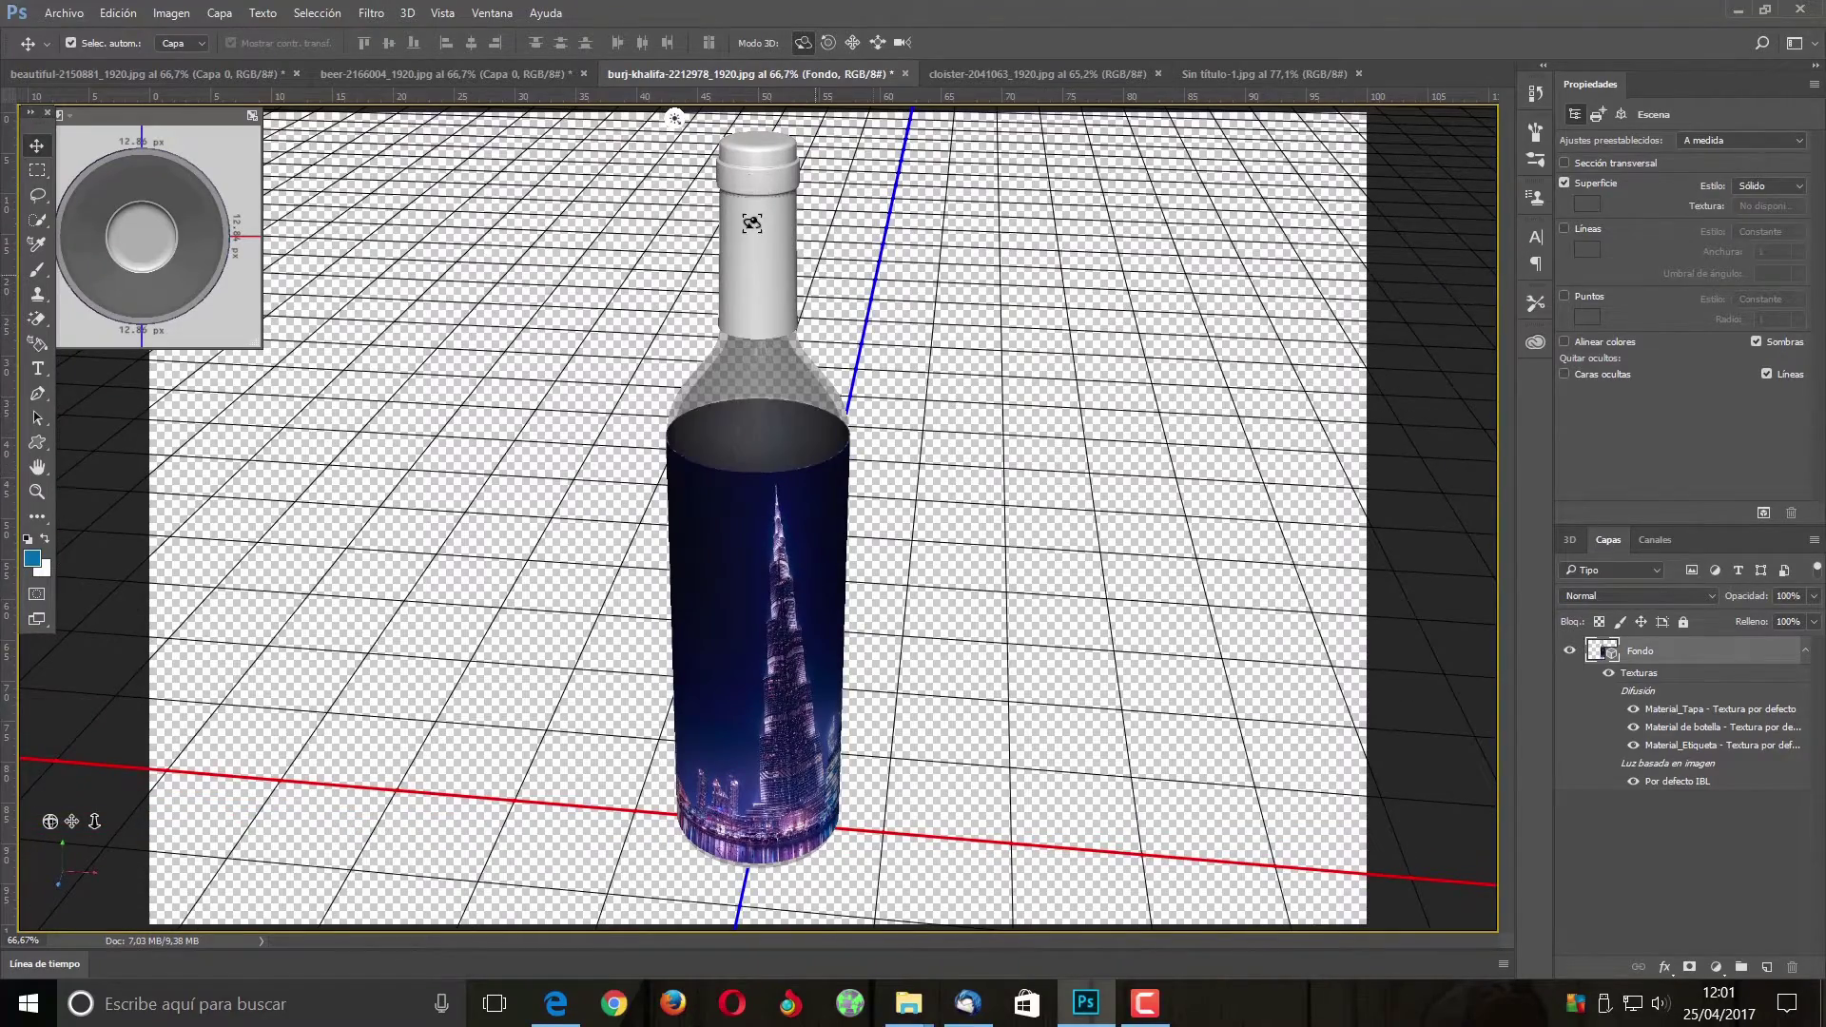
{"action": "left_click_drag", "start_coordinate": [774, 236], "coordinate": [841, 356]}
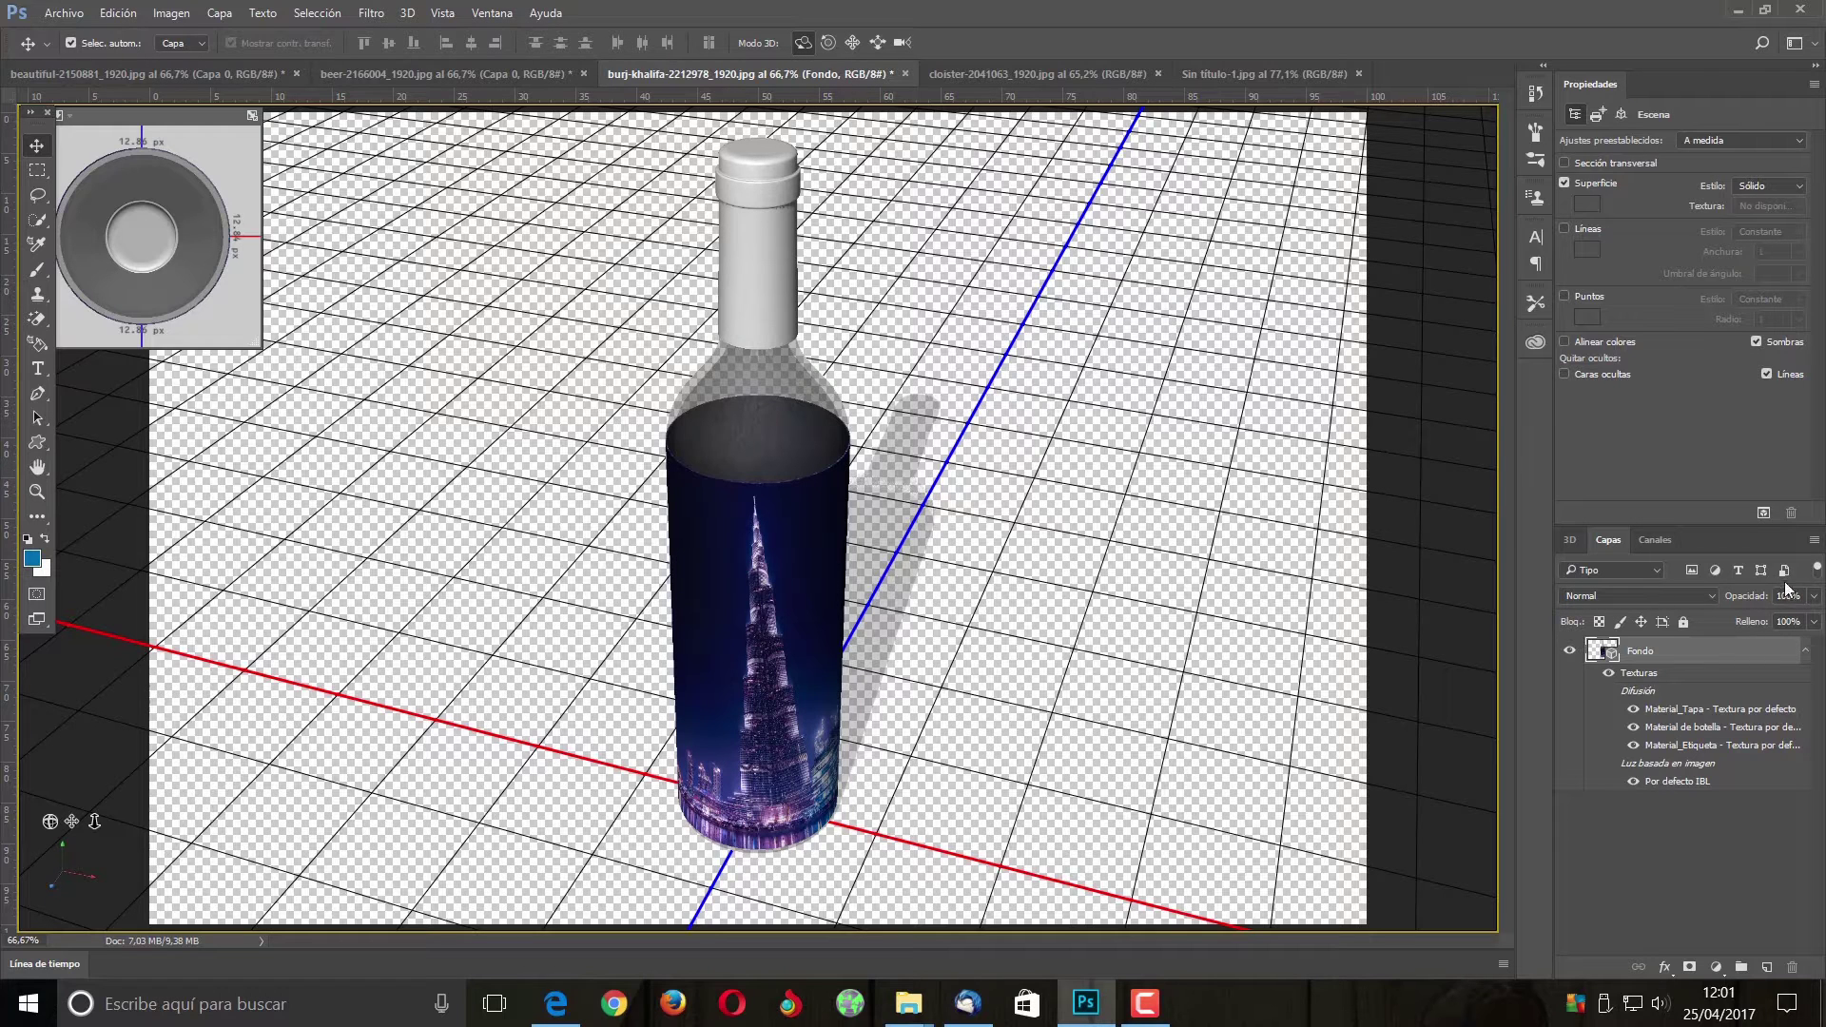
Convert the 3D bottle layer to a smart object and show the cloister photo
{"action": "left_click", "coordinate": [1814, 542]}
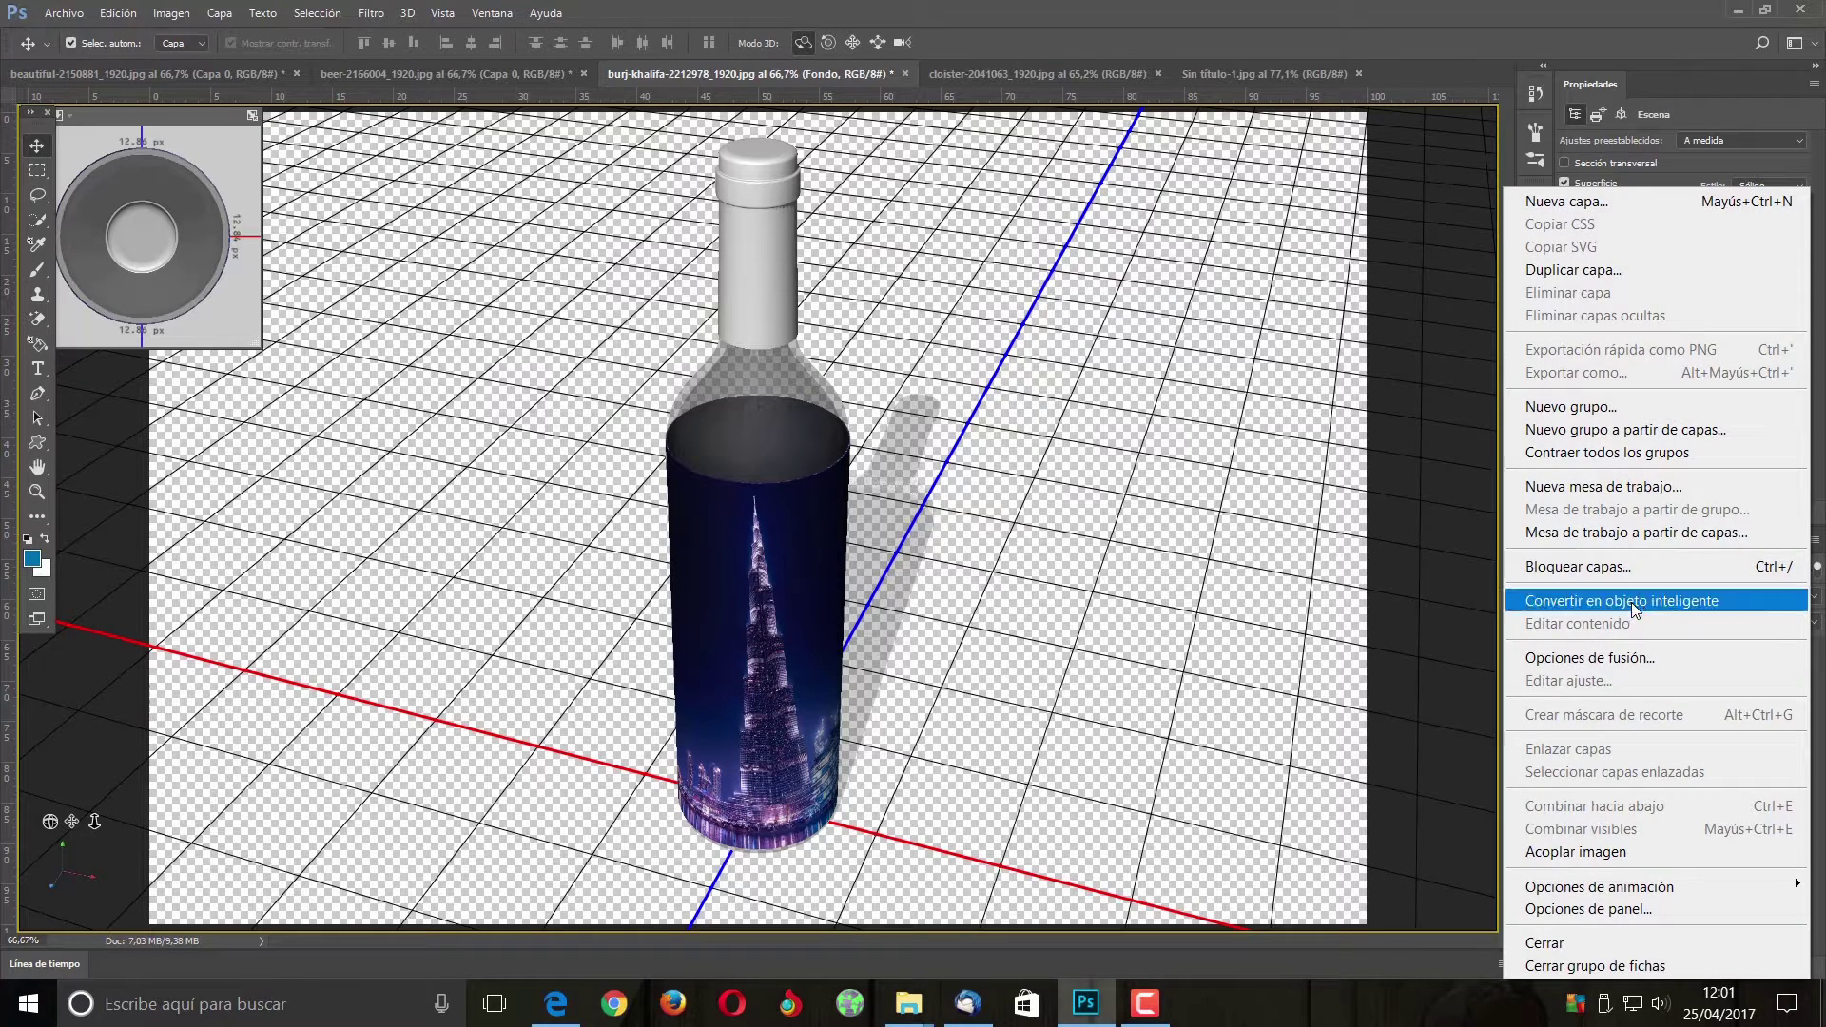
{"action": "left_click", "coordinate": [1617, 709]}
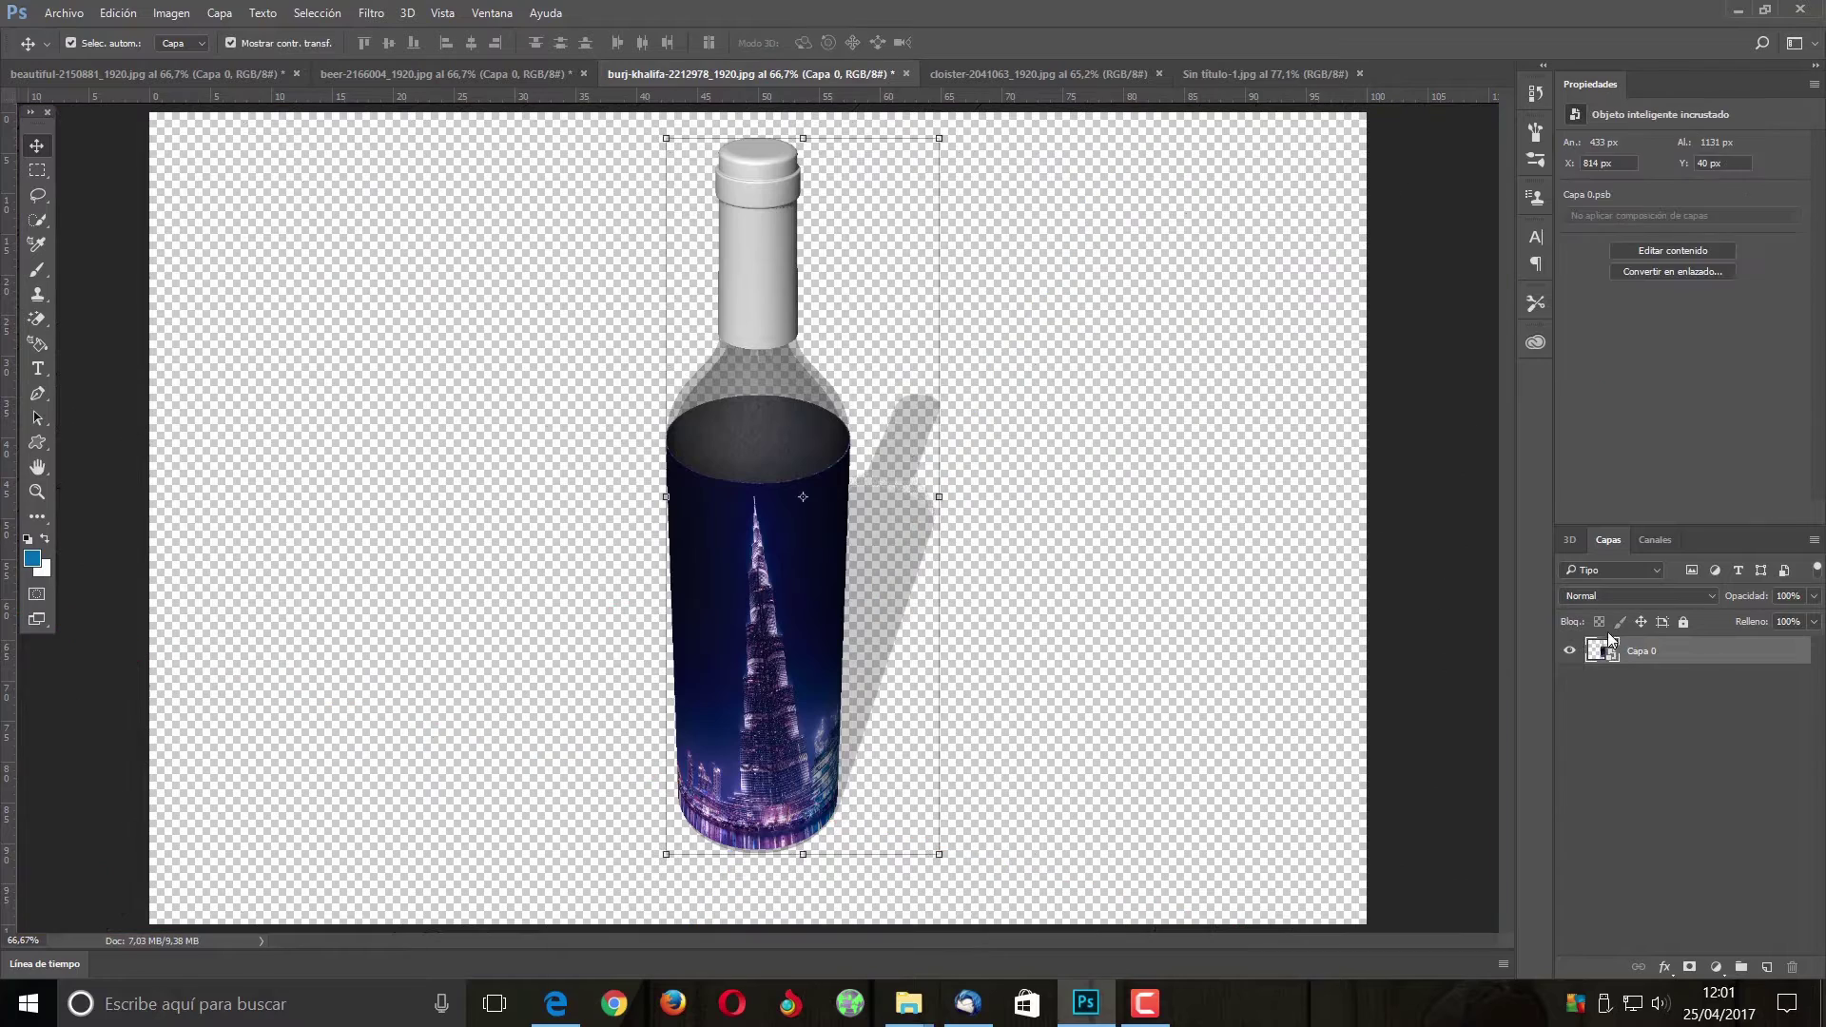
{"action": "left_click", "coordinate": [1005, 74]}
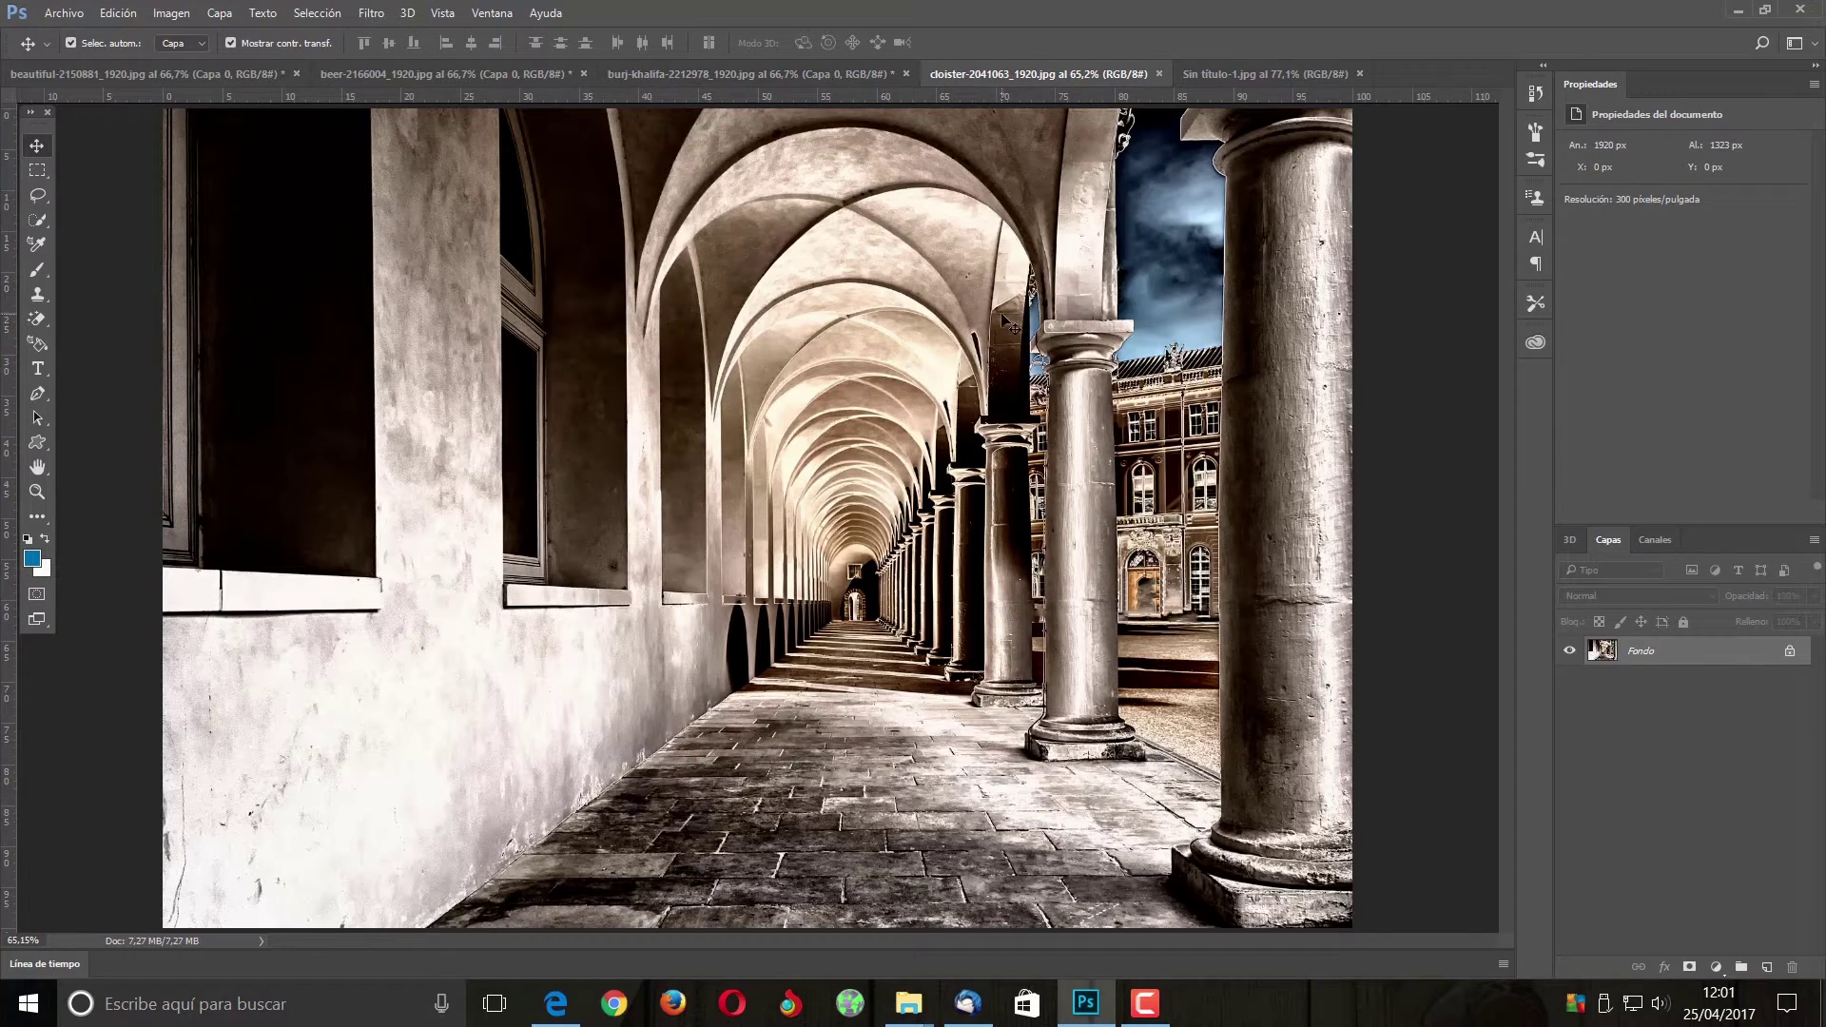
Make the cloister photo a Cono 3D mesh, keeping the embedded colour profile
{"action": "left_click", "coordinate": [407, 13]}
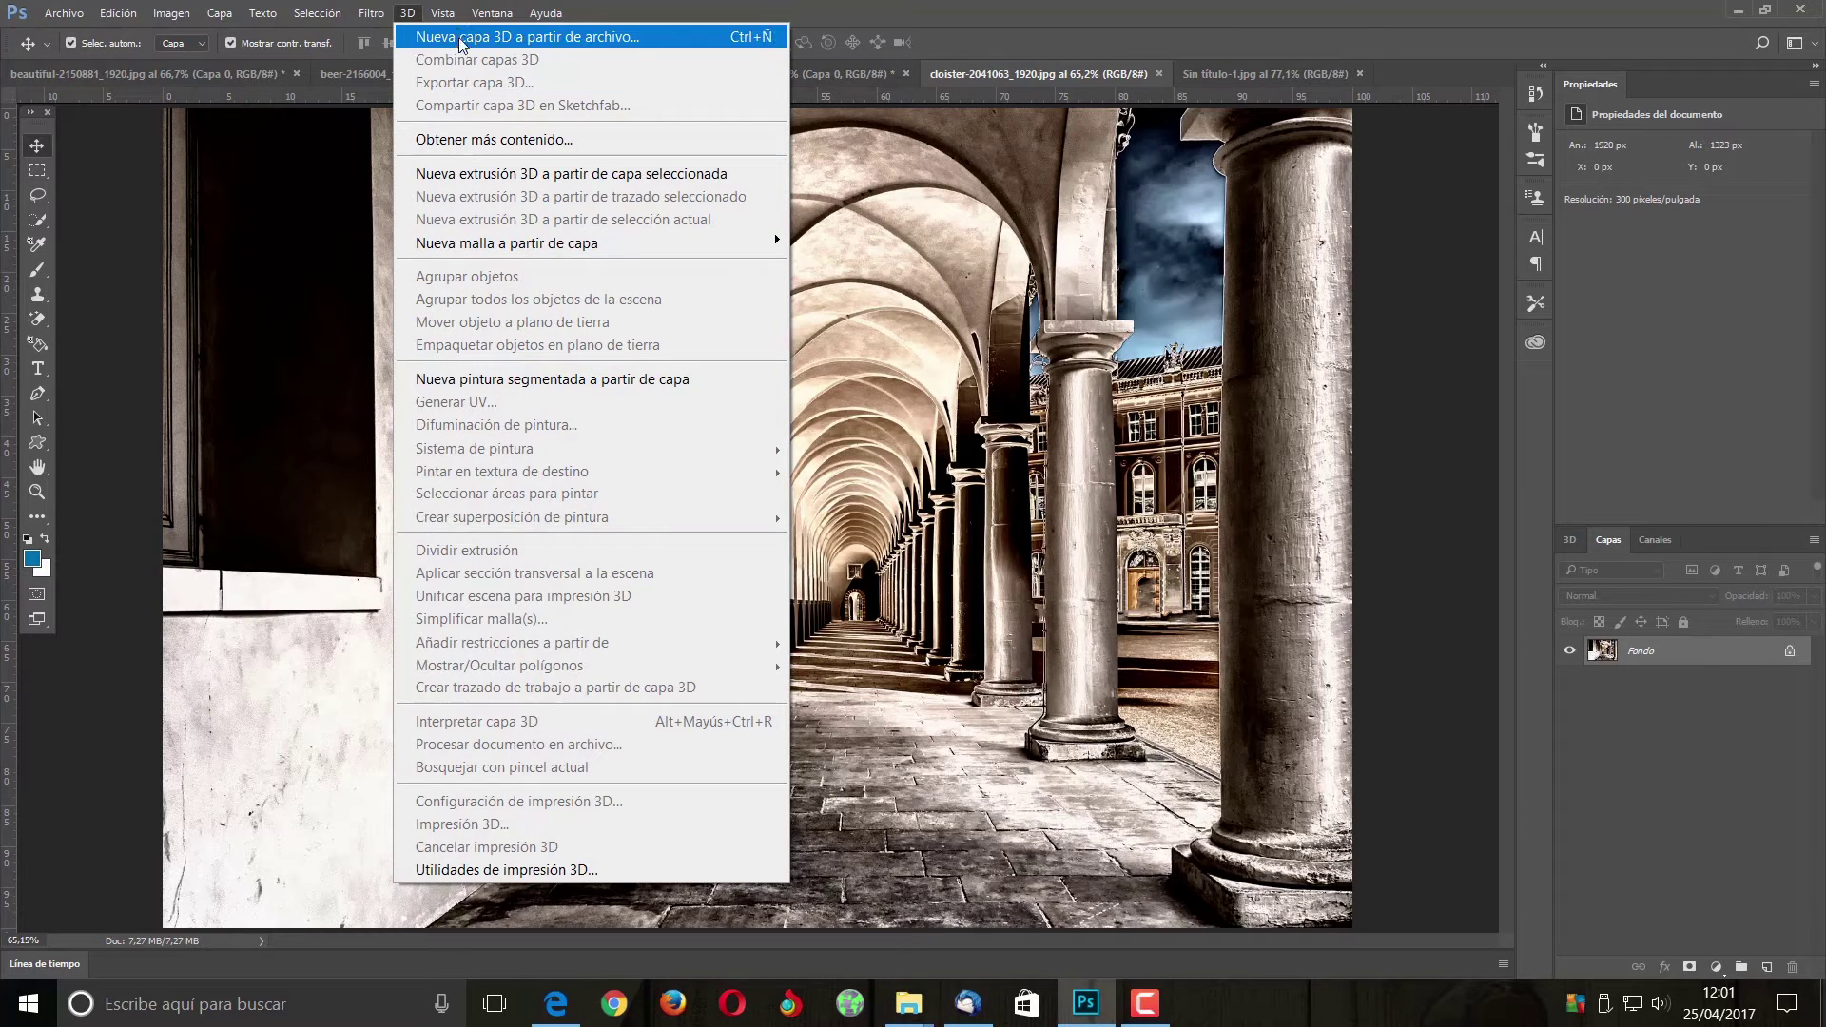
{"action": "mouse_move", "coordinate": [592, 242]}
{"action": "mouse_move", "coordinate": [904, 266]}
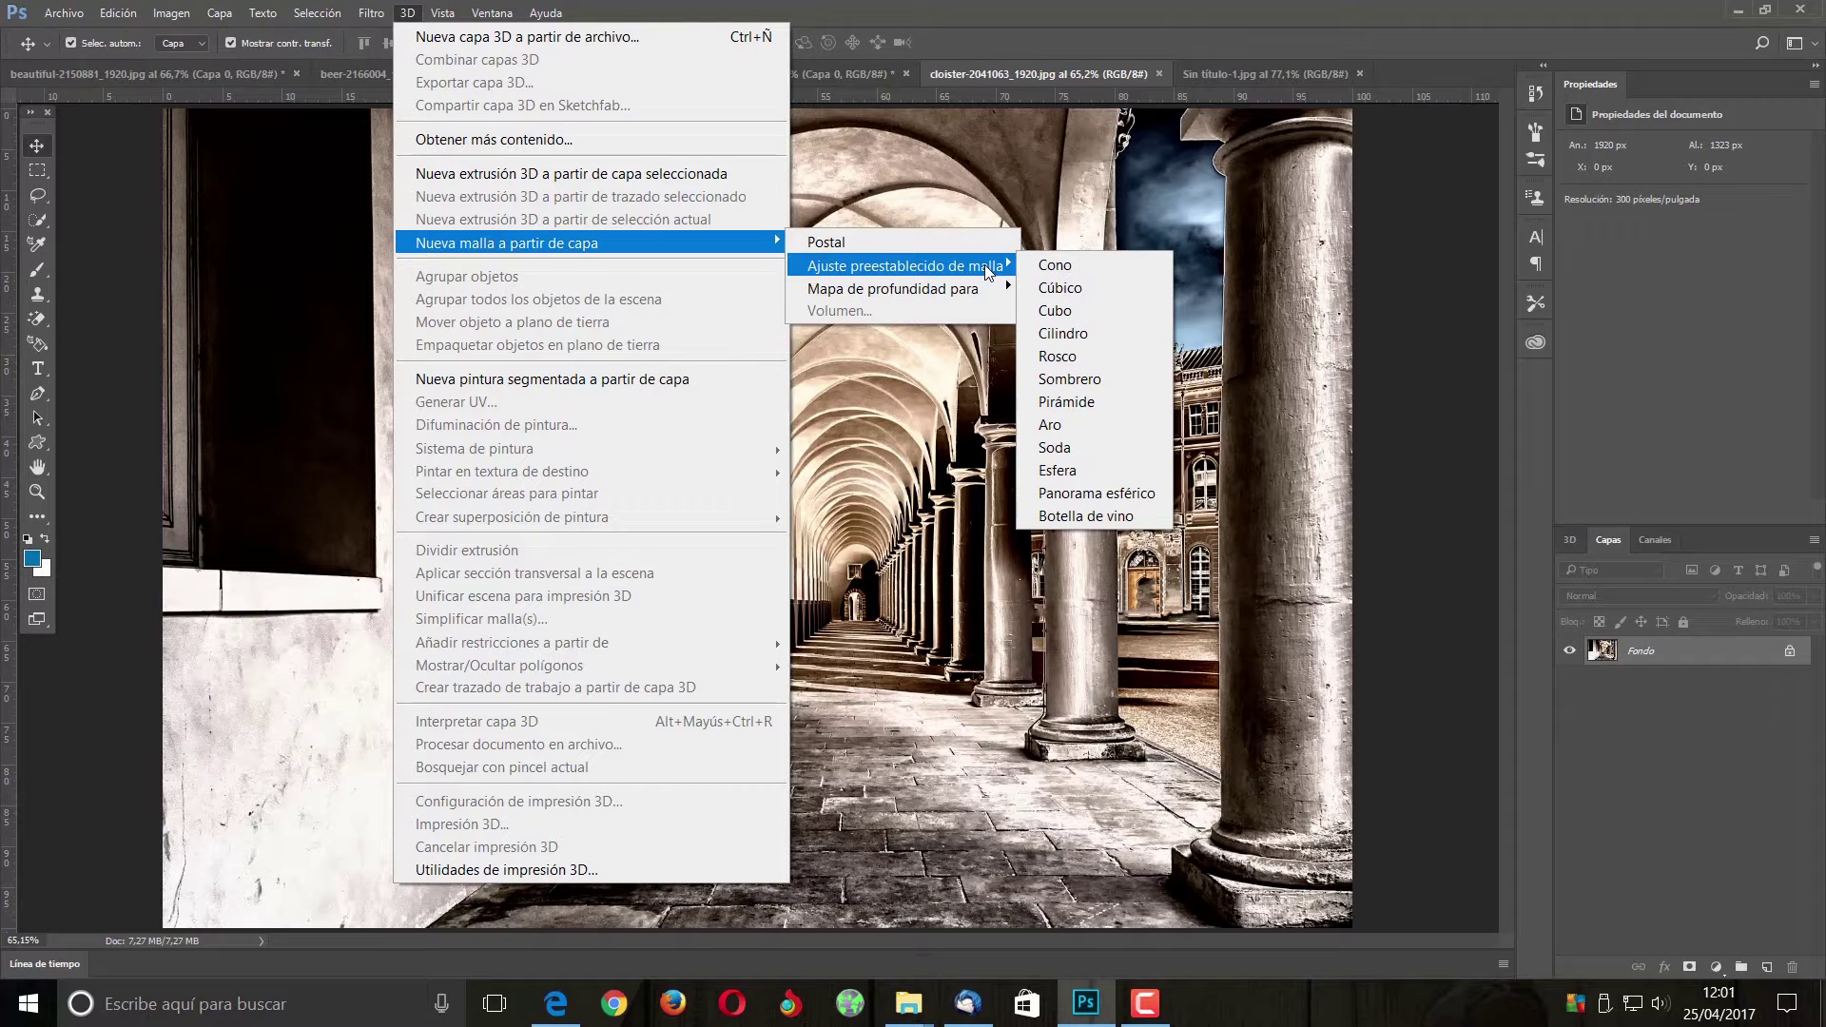
{"action": "left_click", "coordinate": [1096, 273]}
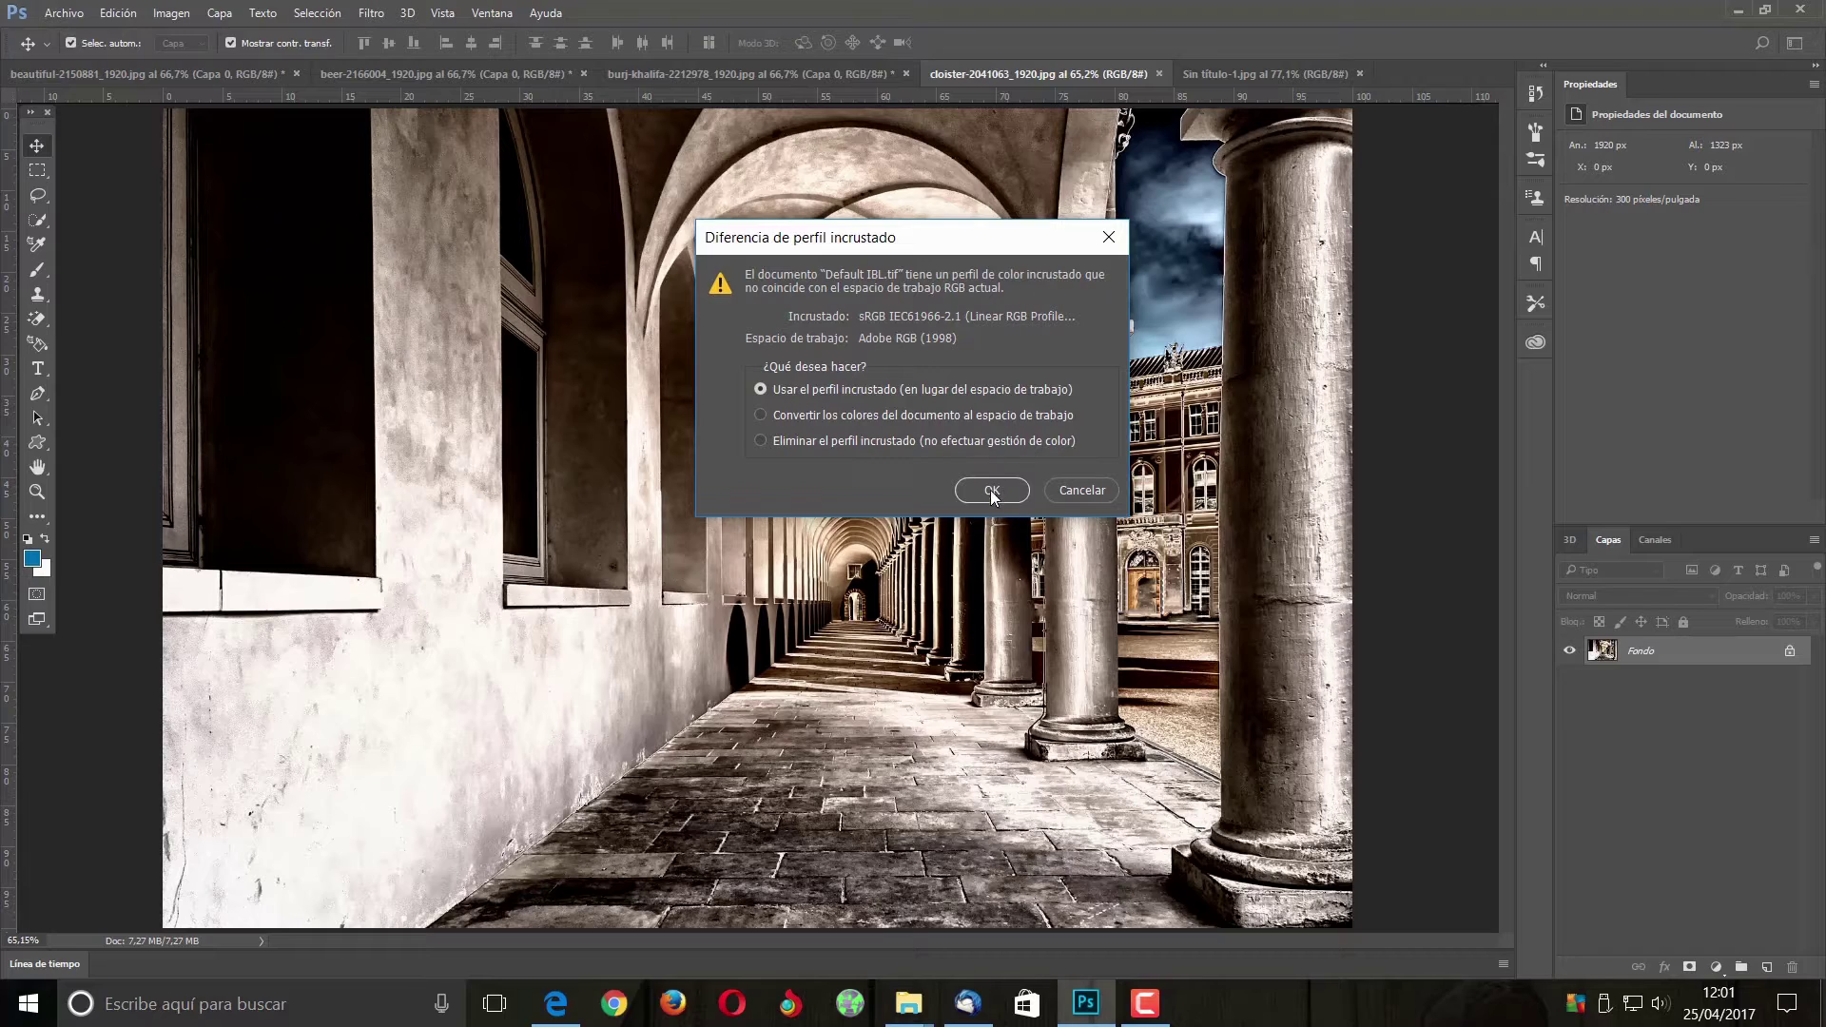
{"action": "left_click", "coordinate": [991, 491]}
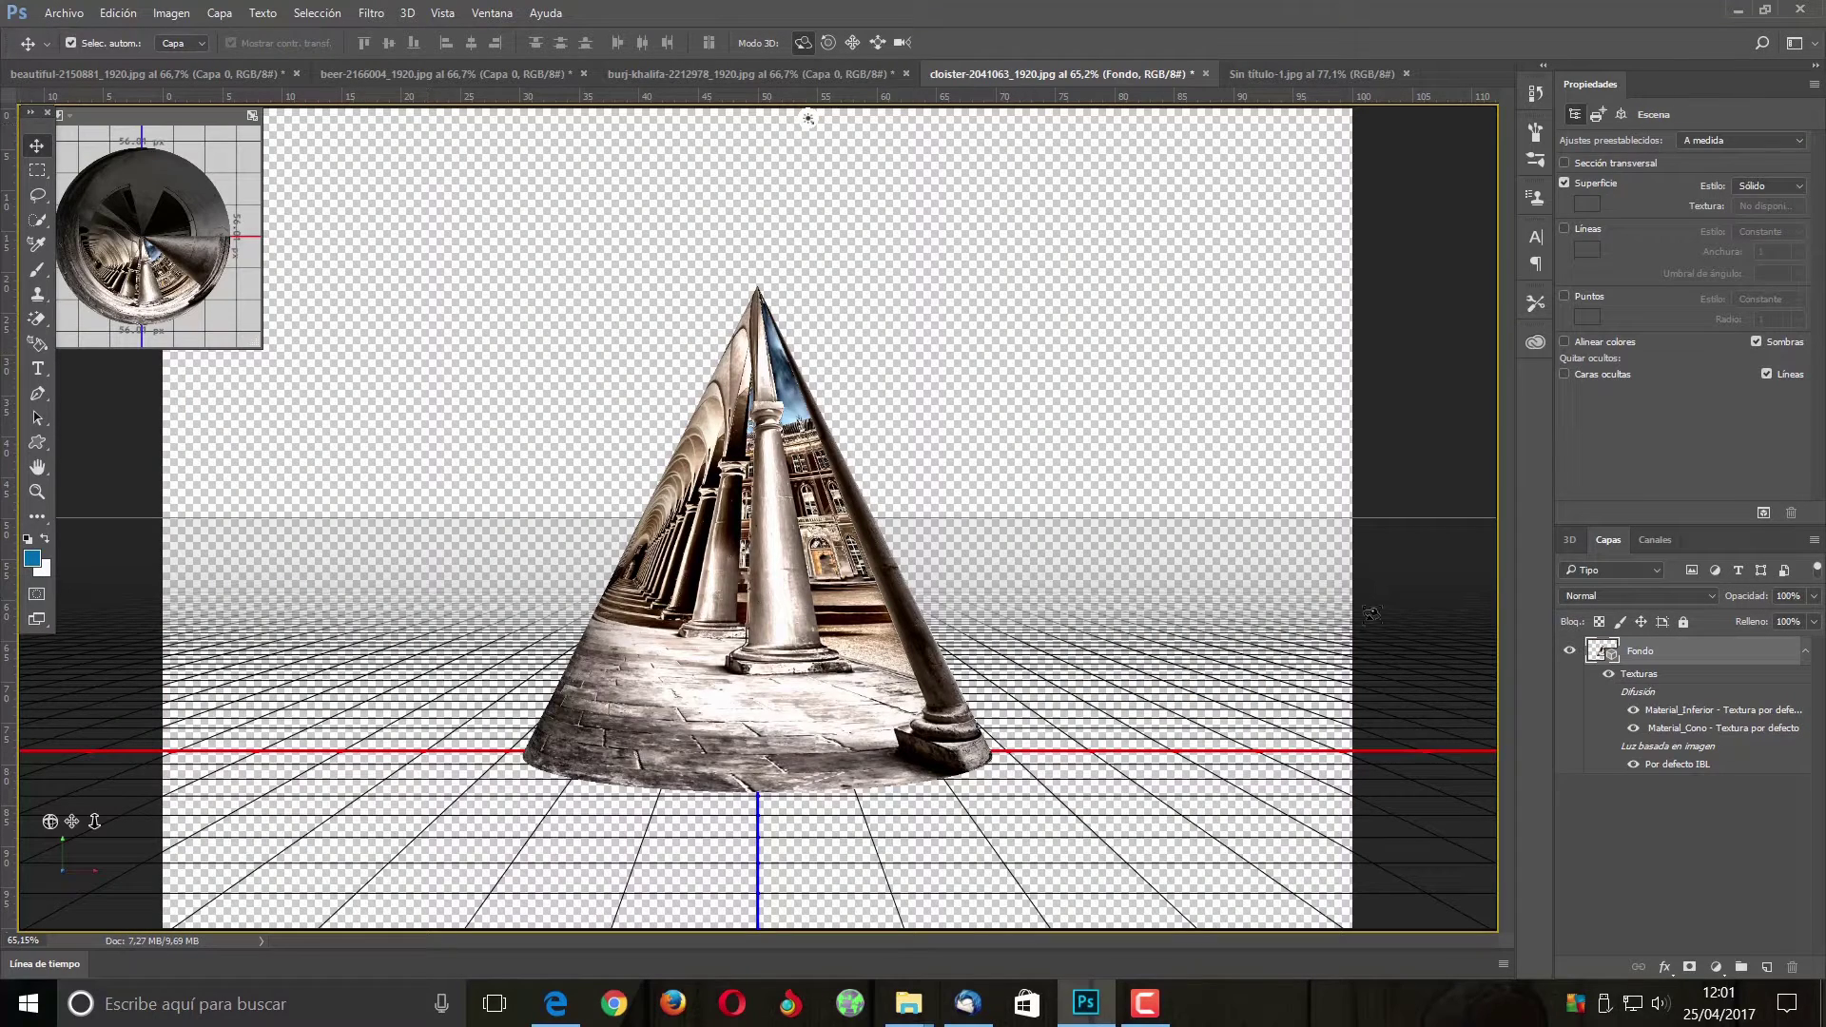
Convert the 3D cone layer to a smart object, glancing at the conference photo before returning
{"action": "left_click", "coordinate": [1815, 542]}
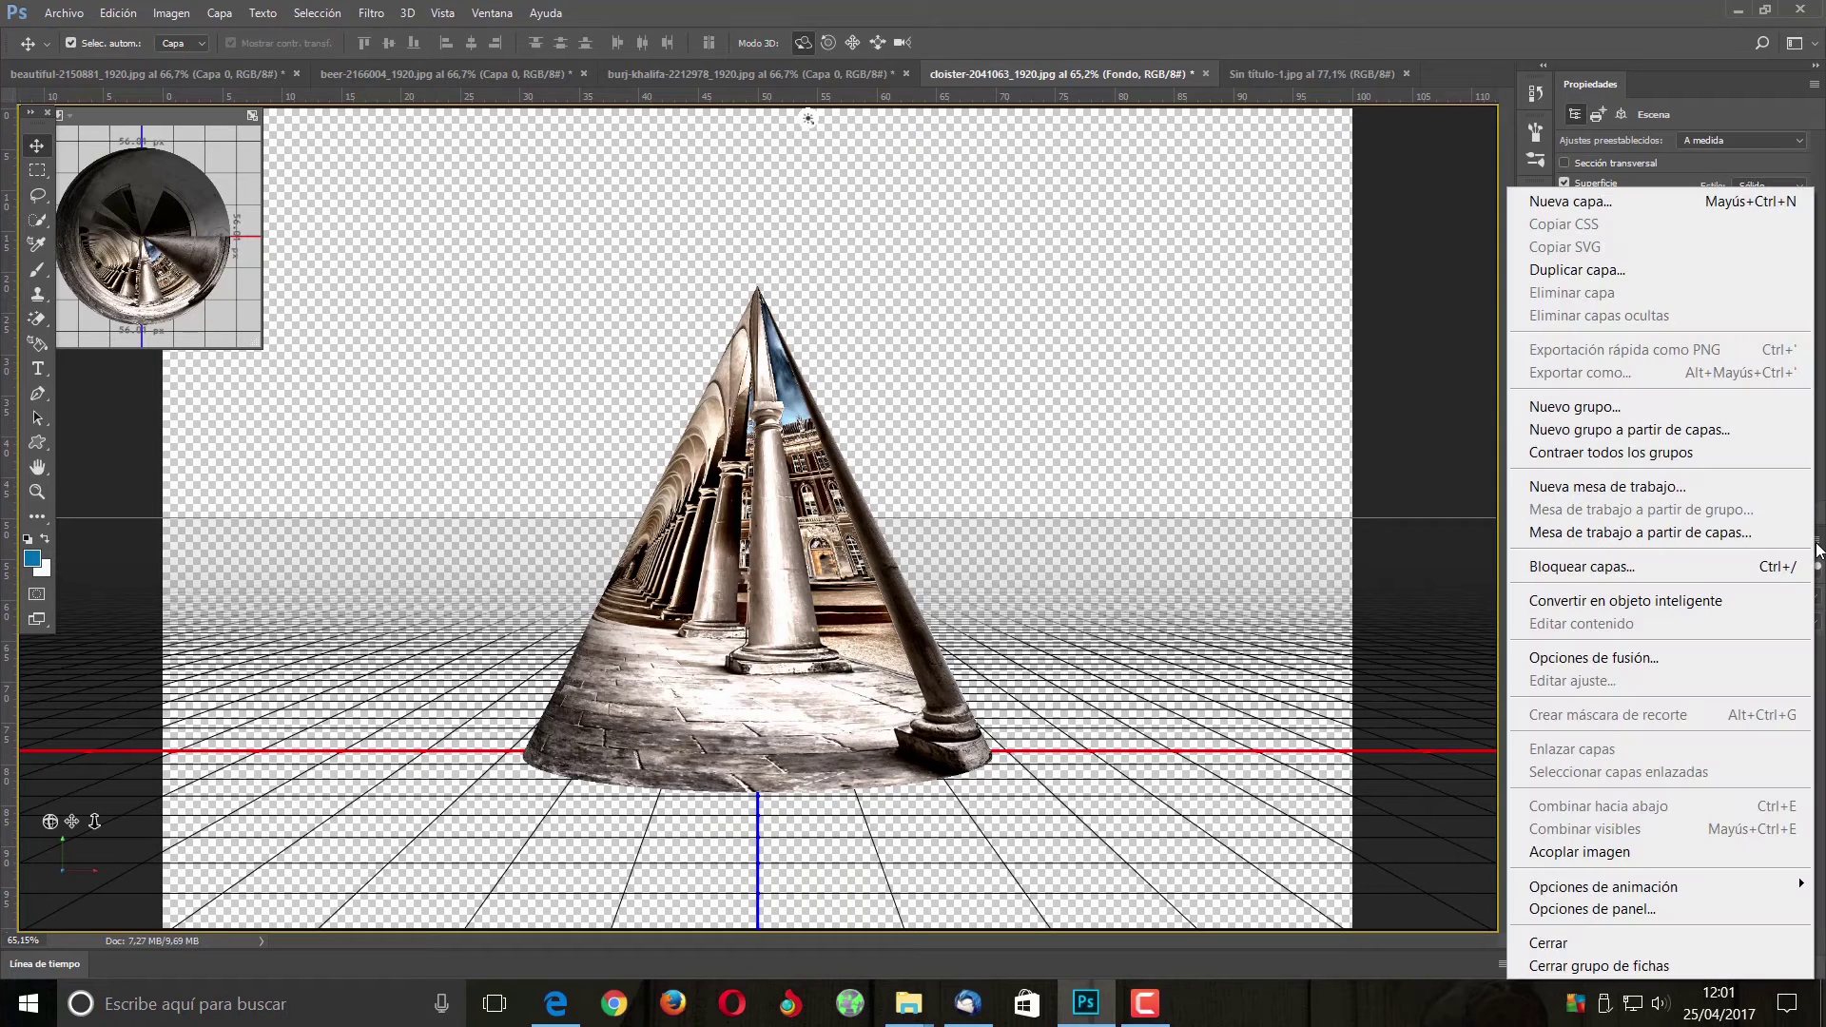
{"action": "left_click", "coordinate": [1698, 601]}
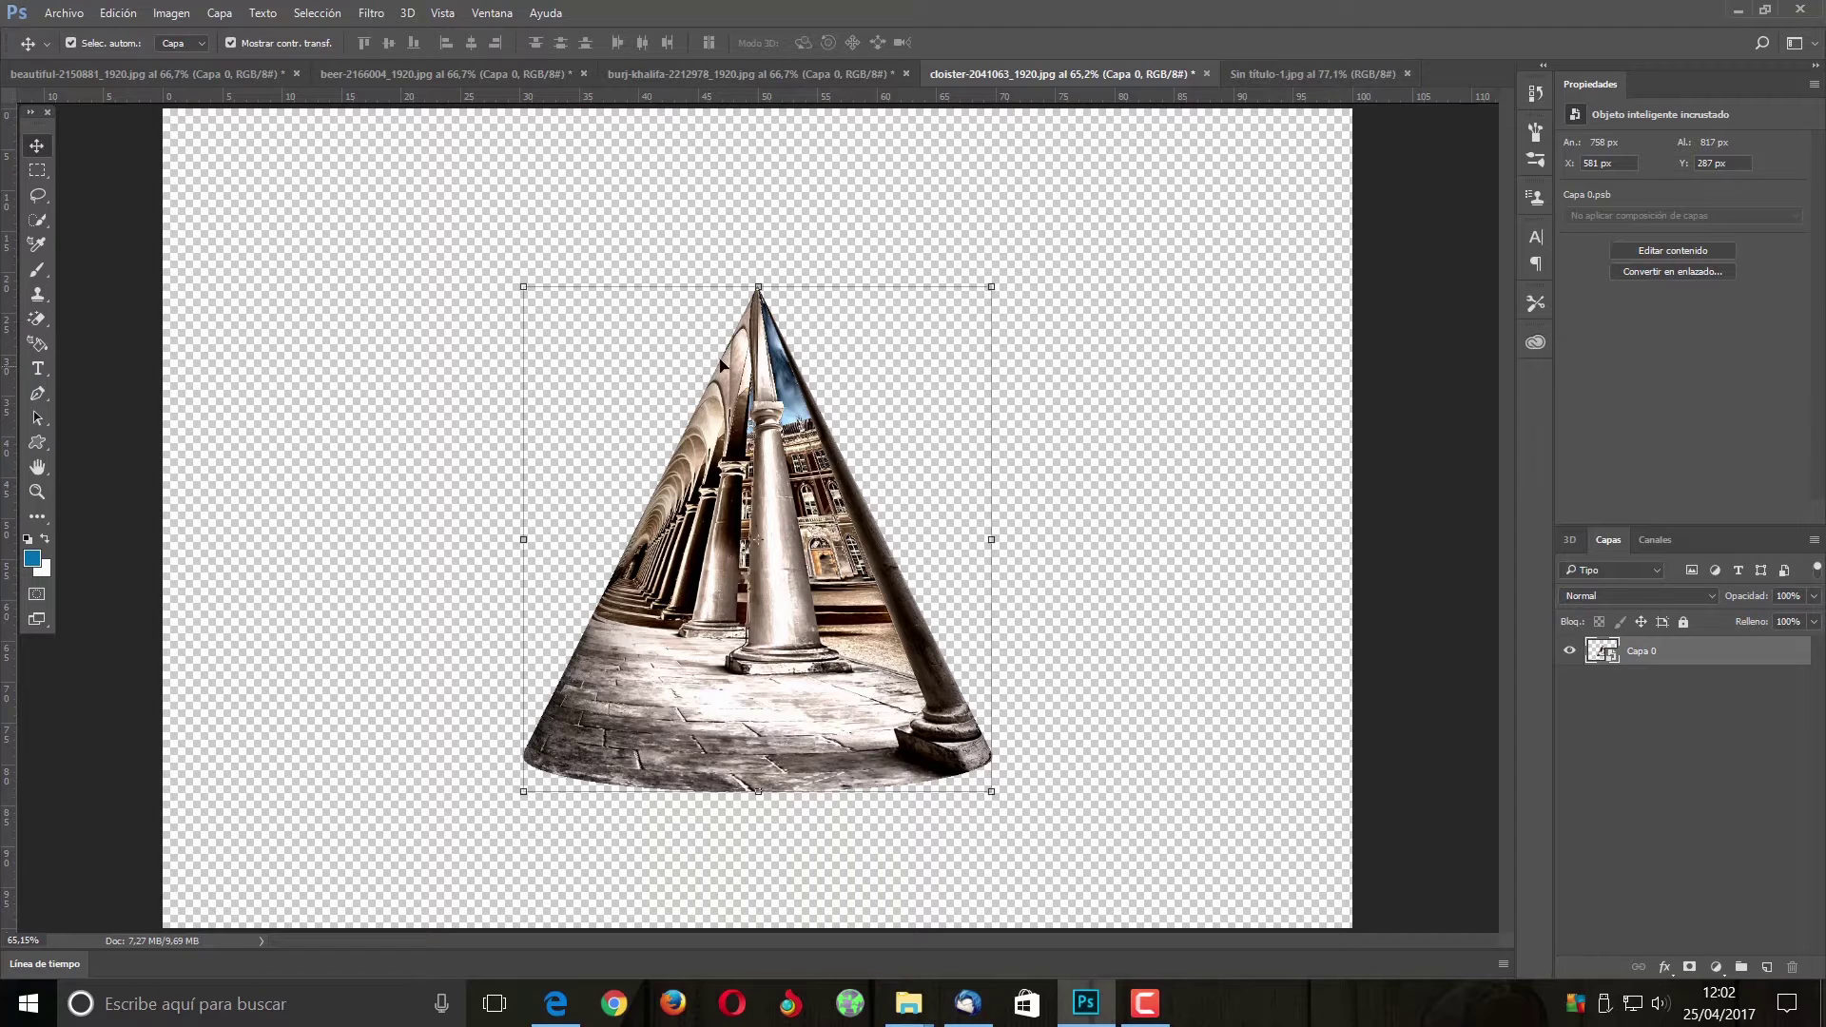
{"action": "left_click", "coordinate": [1311, 76]}
{"action": "left_click", "coordinate": [1063, 69]}
Drag the cone into Sin título-1, shrink it, and set it on the table's left front
{"action": "left_click_drag", "start_coordinate": [754, 506], "coordinate": [1290, 80]}
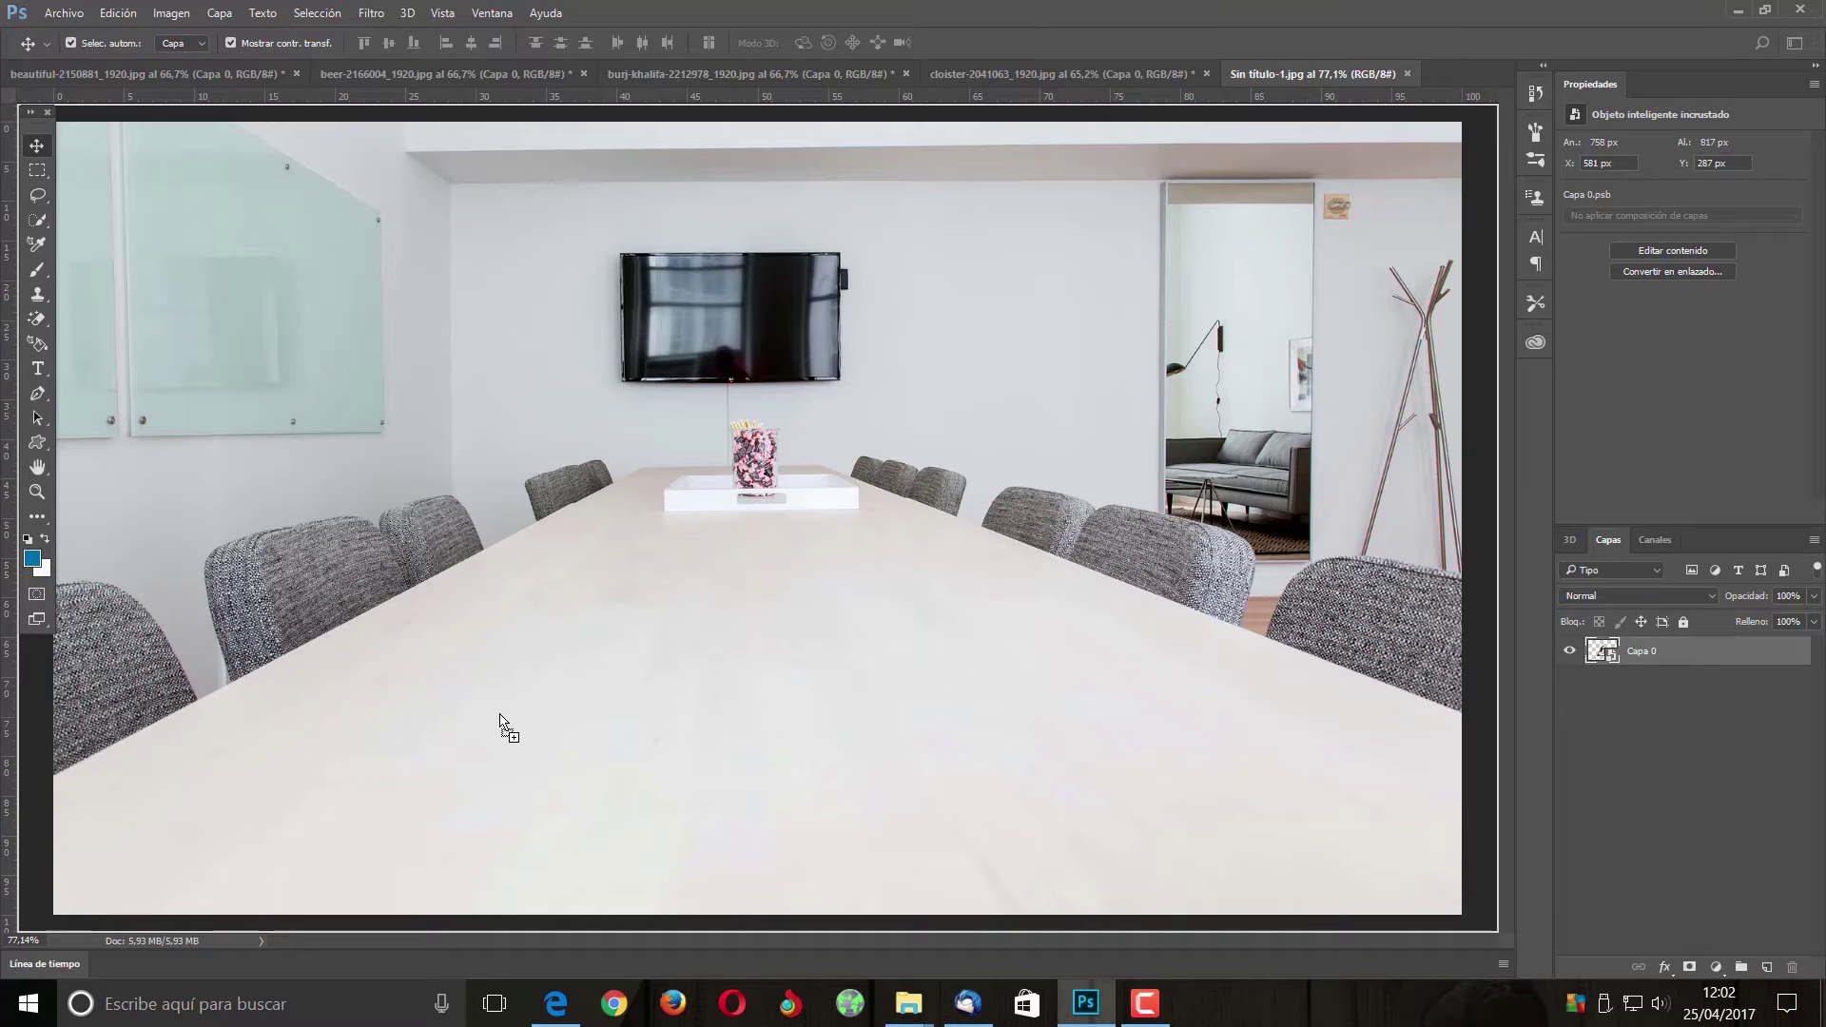
{"action": "left_click_drag", "start_coordinate": [1291, 80], "coordinate": [507, 726]}
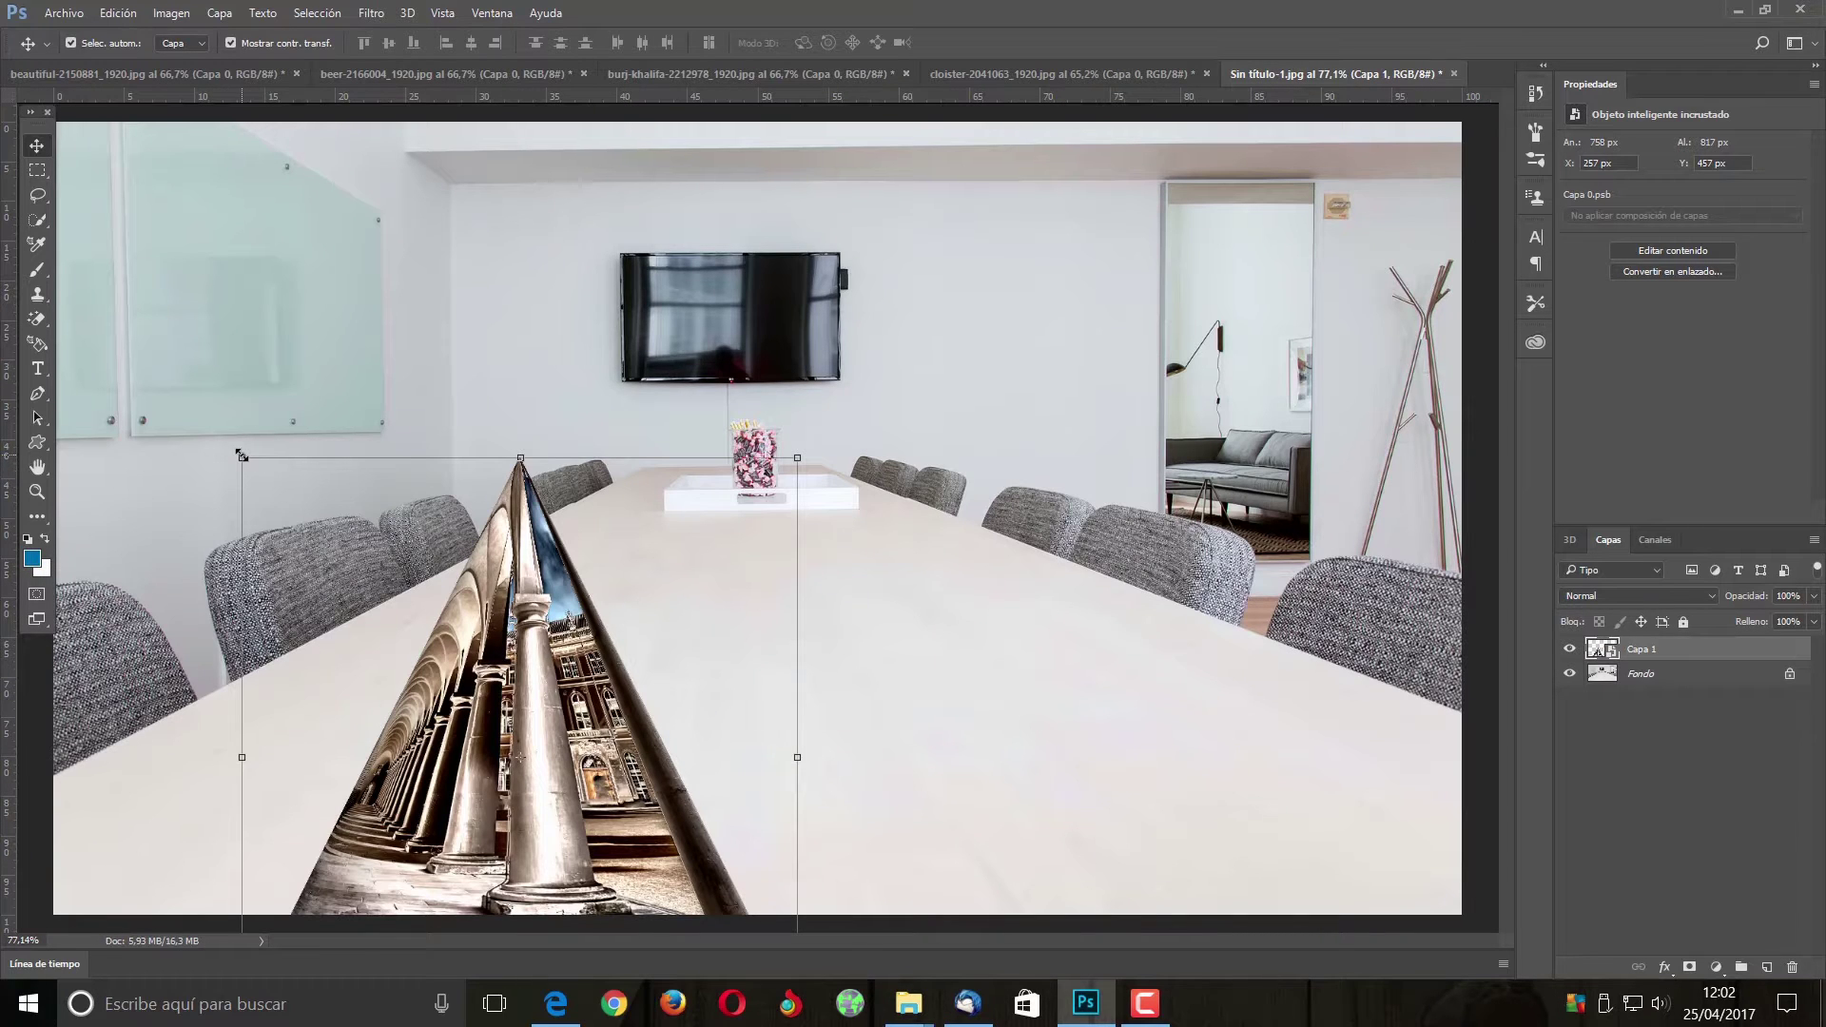
{"action": "left_click_drag", "start_coordinate": [242, 455], "coordinate": [381, 652]}
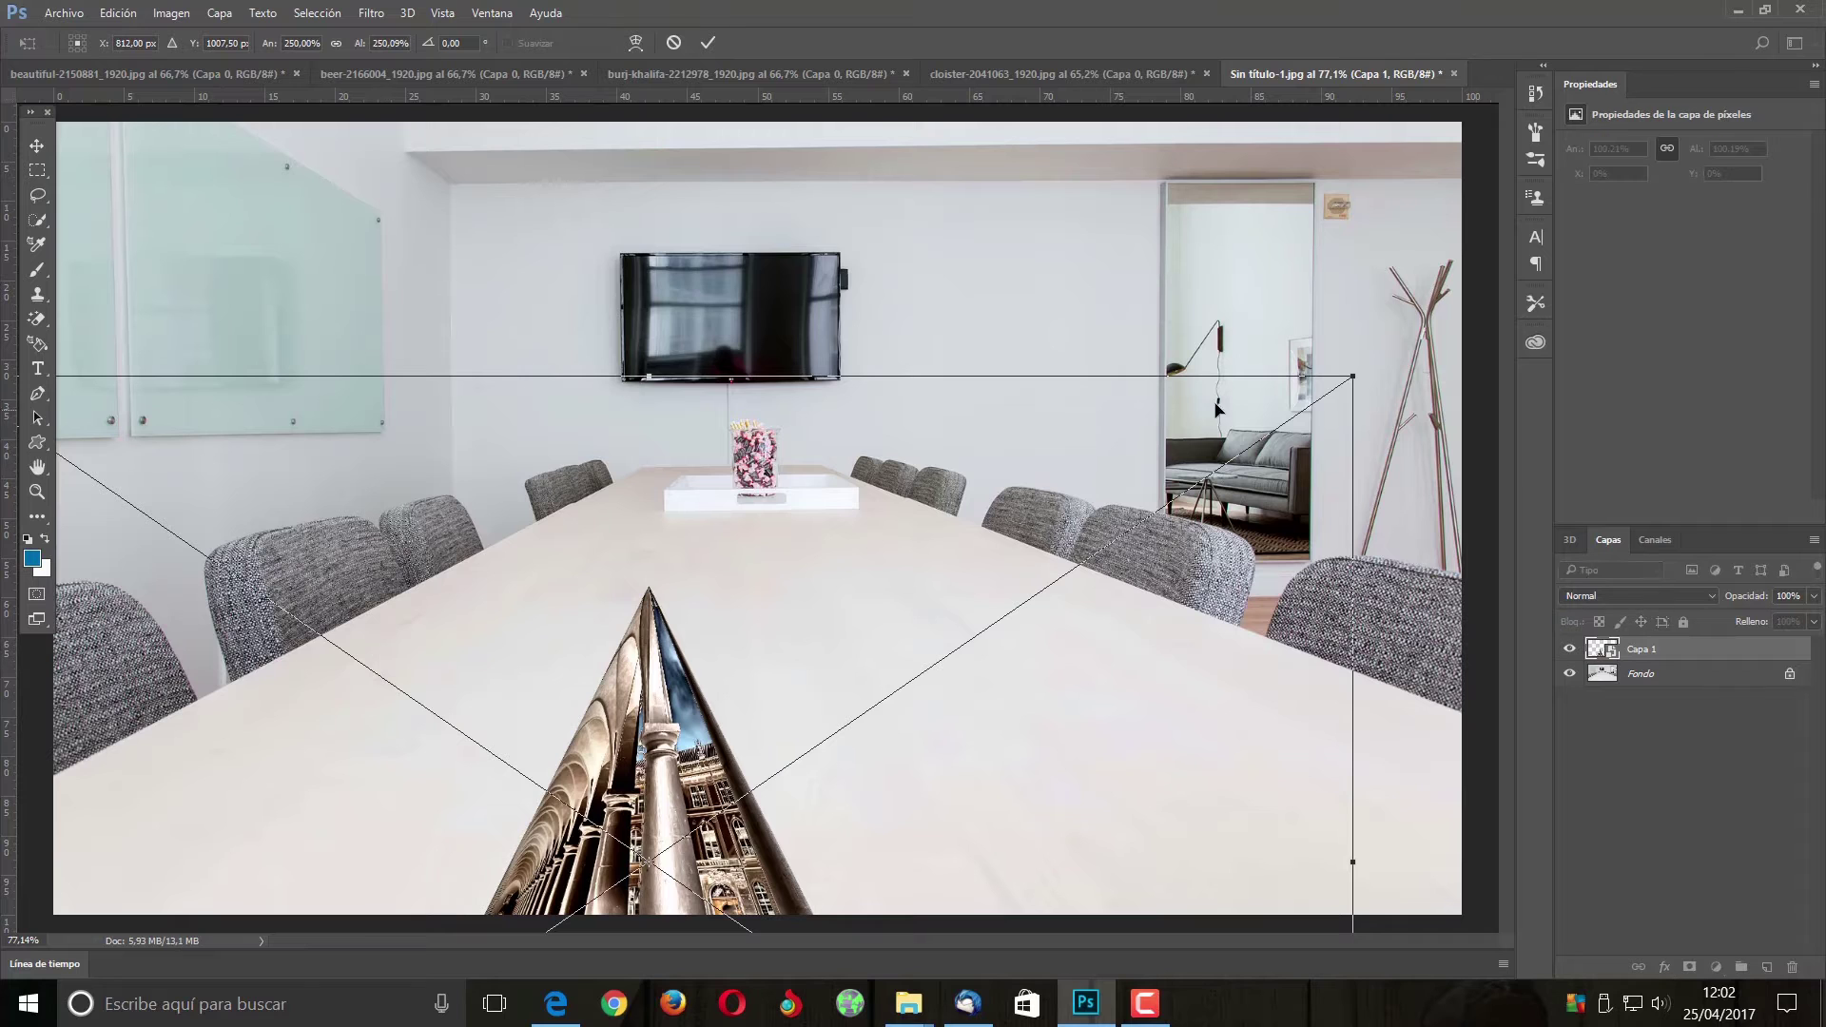
{"action": "left_click_drag", "start_coordinate": [1349, 380], "coordinate": [633, 406]}
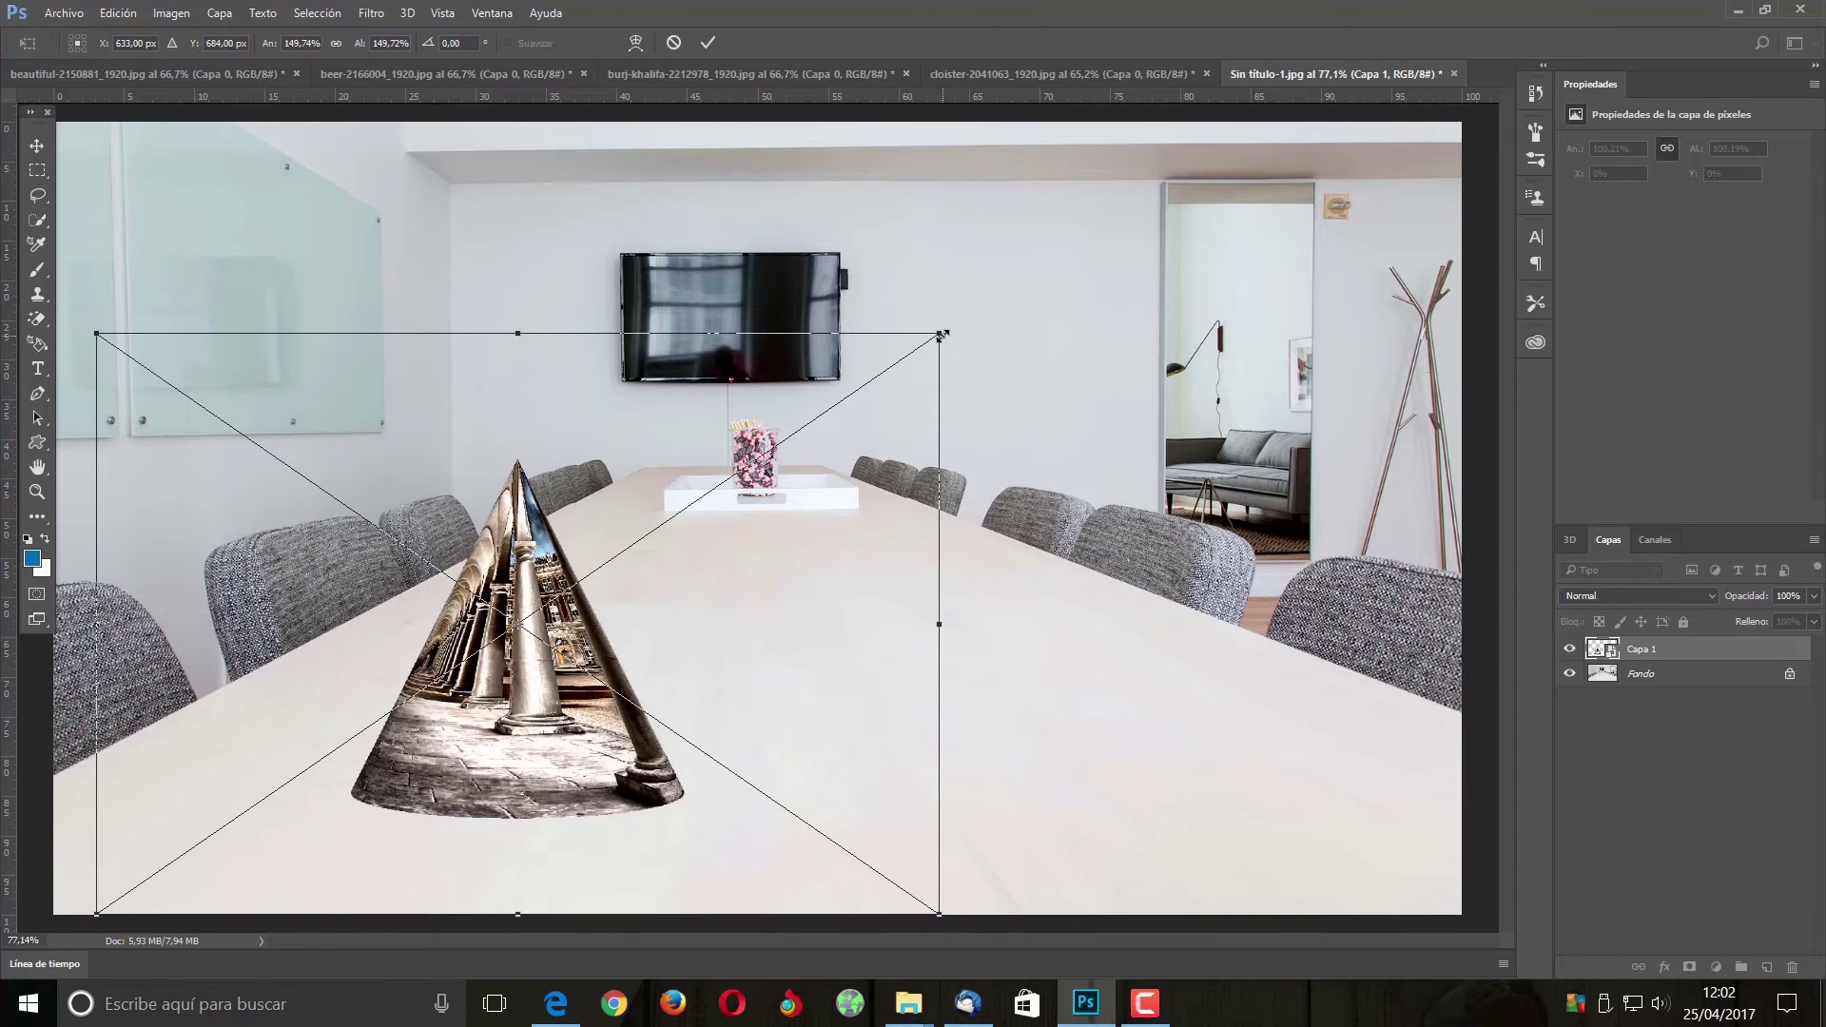
{"action": "left_click_drag", "start_coordinate": [942, 335], "coordinate": [594, 572]}
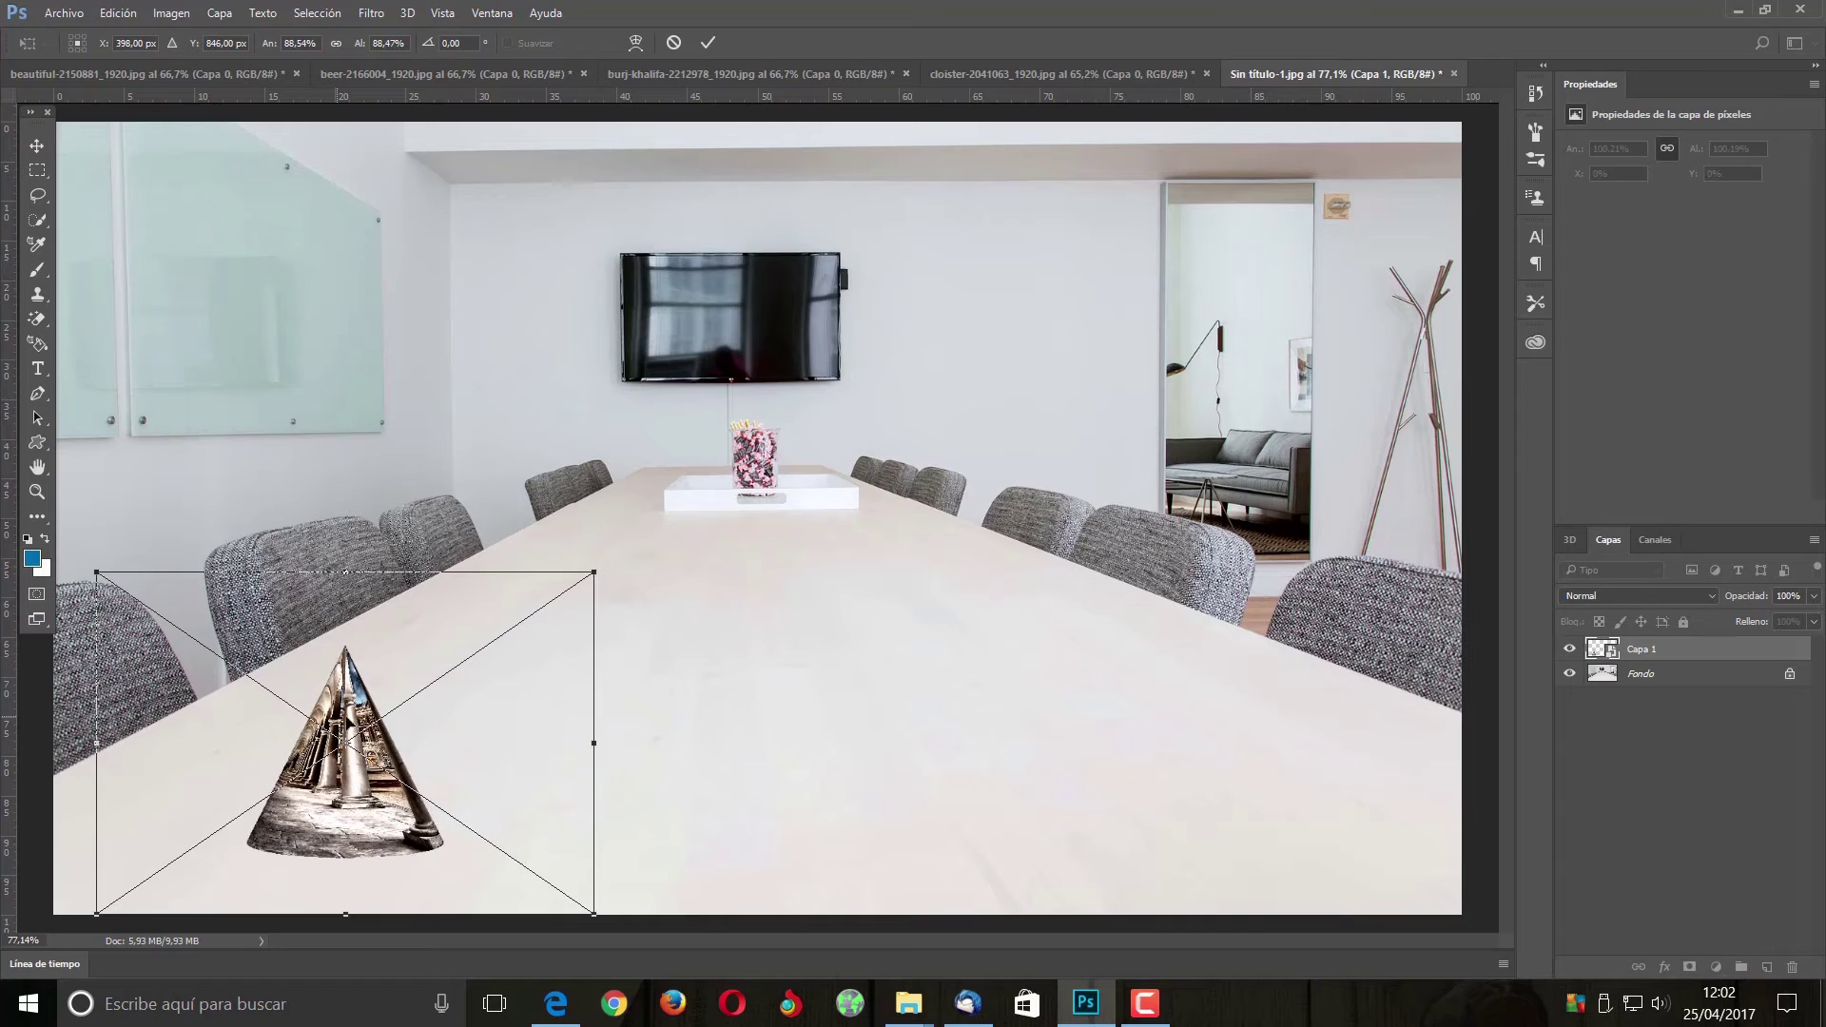
{"action": "left_click_drag", "start_coordinate": [351, 667], "coordinate": [376, 684]}
{"action": "left_click", "coordinate": [708, 42]}
{"action": "left_click_drag", "start_coordinate": [283, 730], "coordinate": [251, 729]}
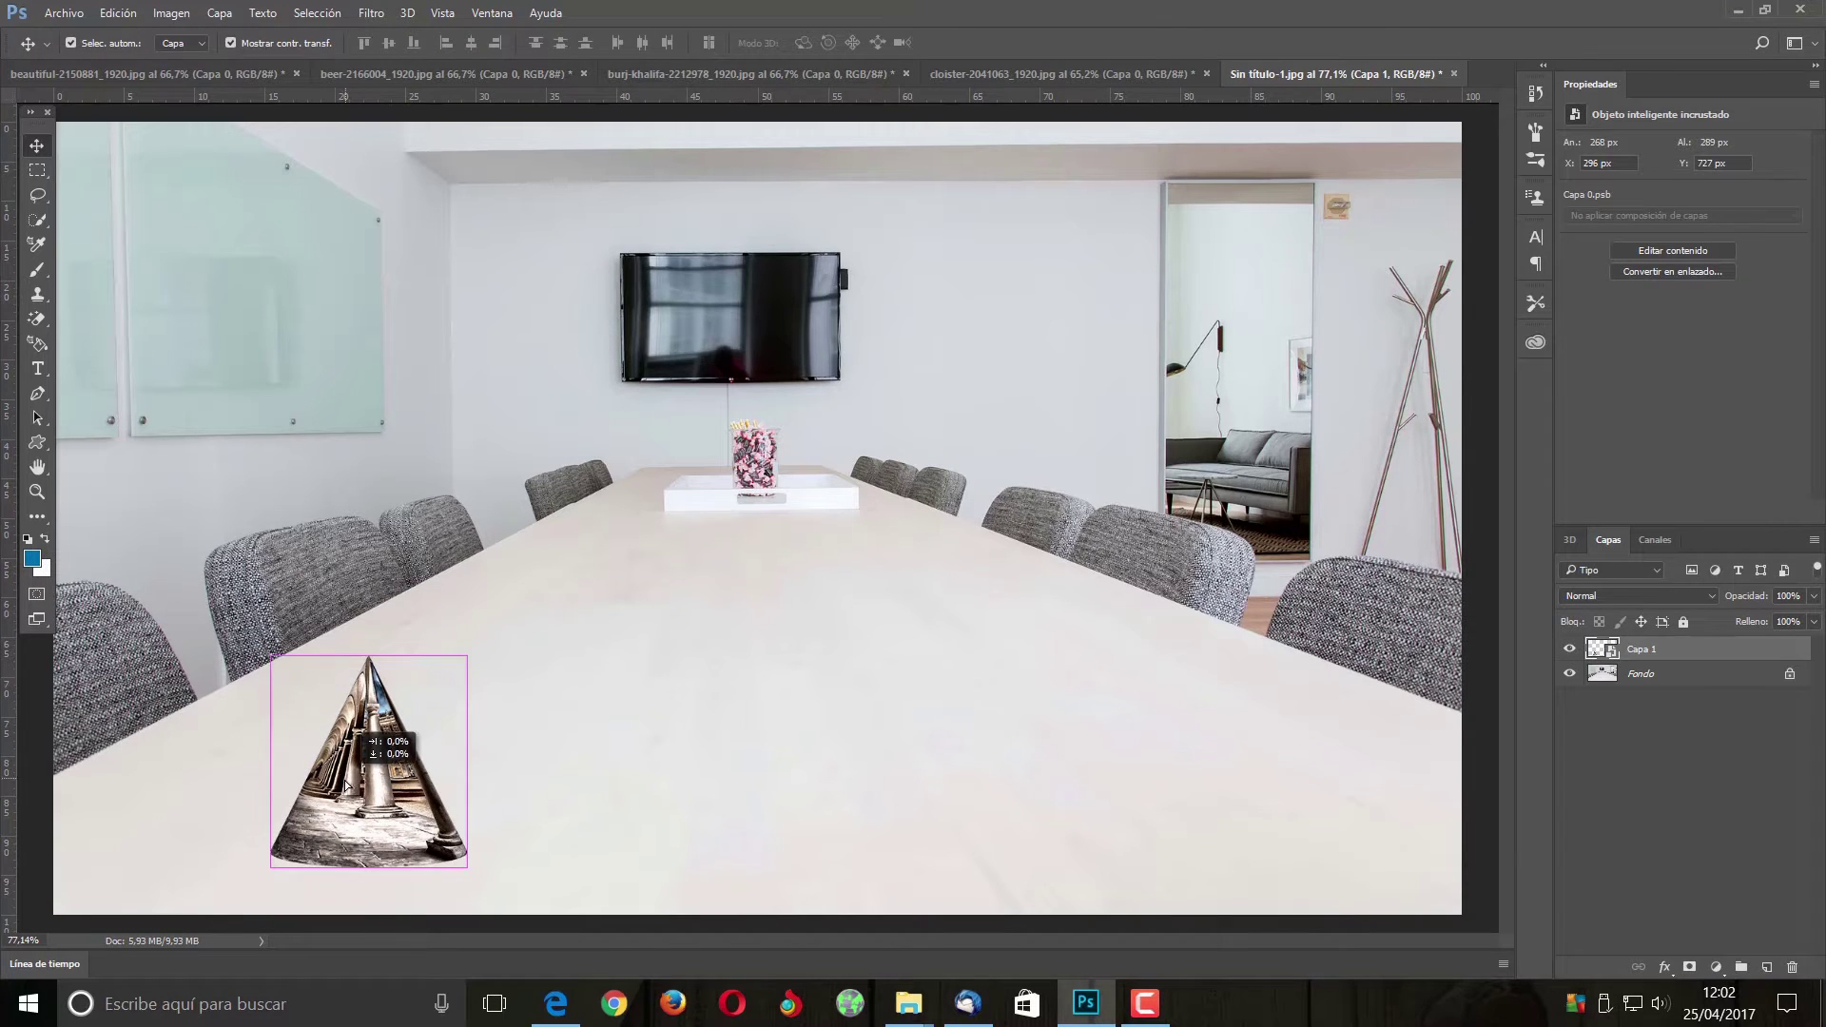
{"action": "left_click", "coordinate": [1007, 76]}
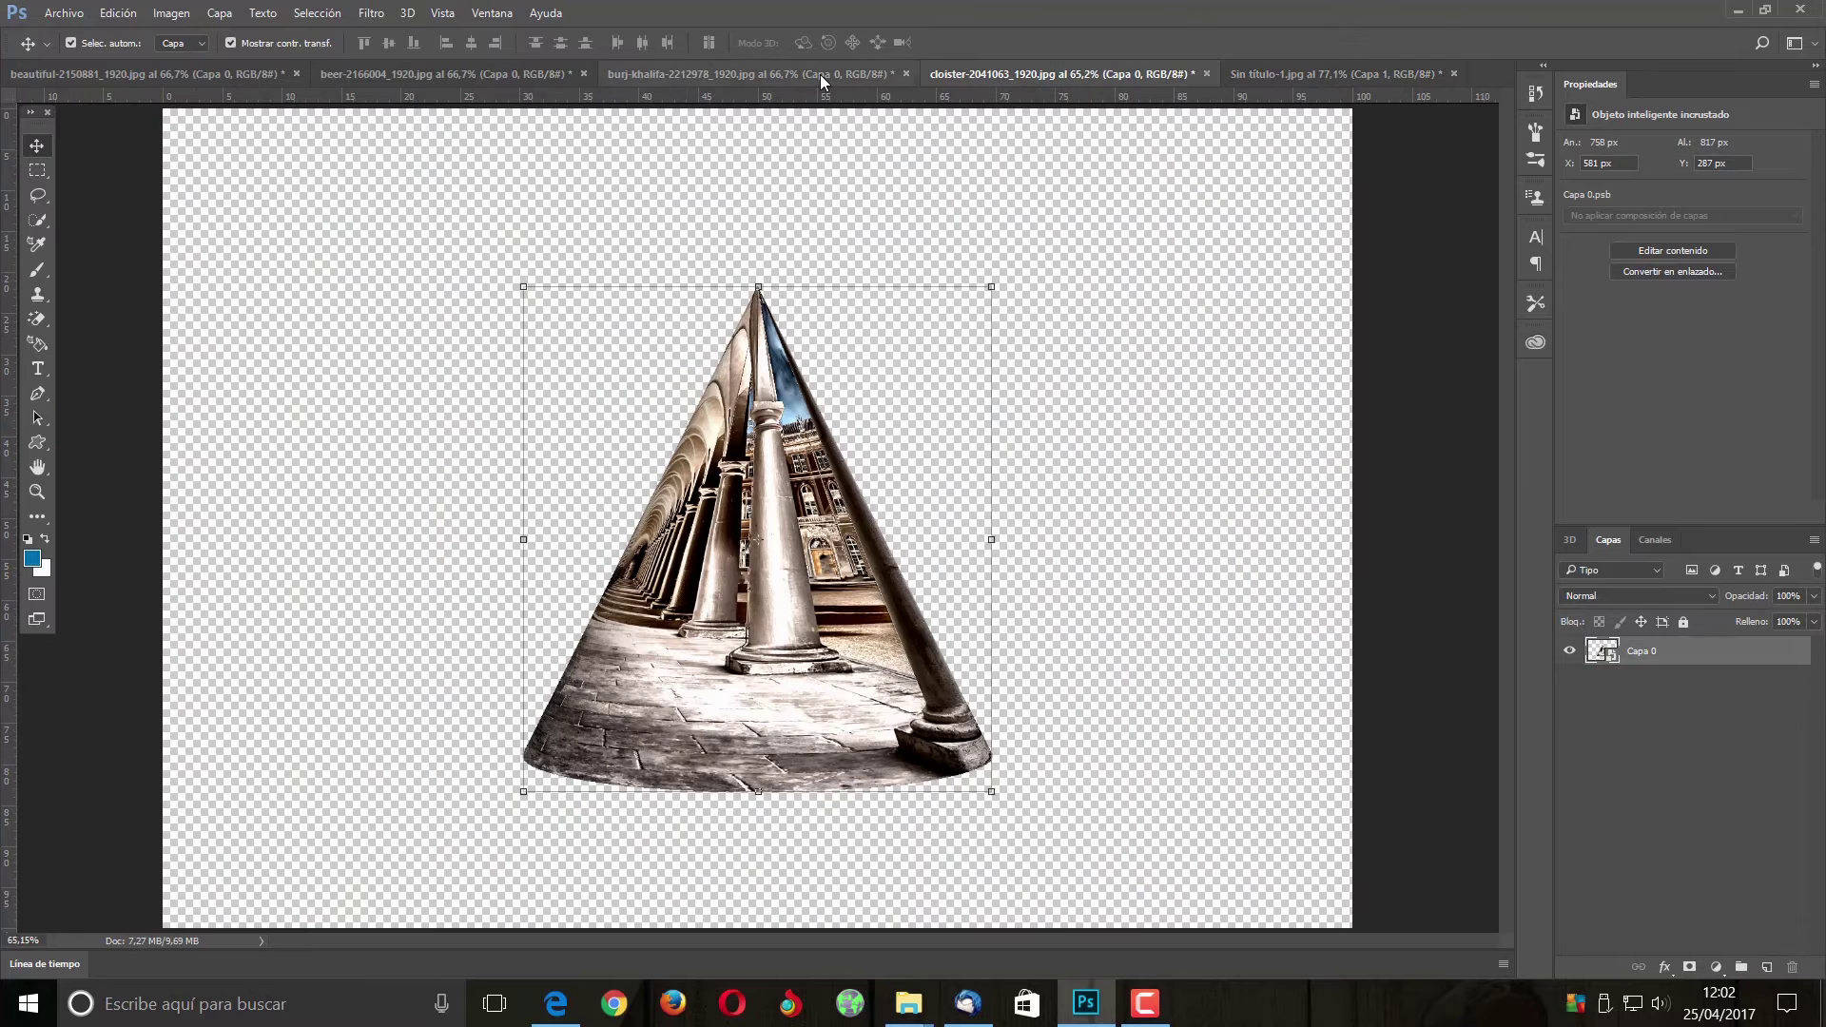
Drag the wine bottle from the burj-khalifa image into the Sin título-1 room photo
{"action": "left_click", "coordinate": [819, 75]}
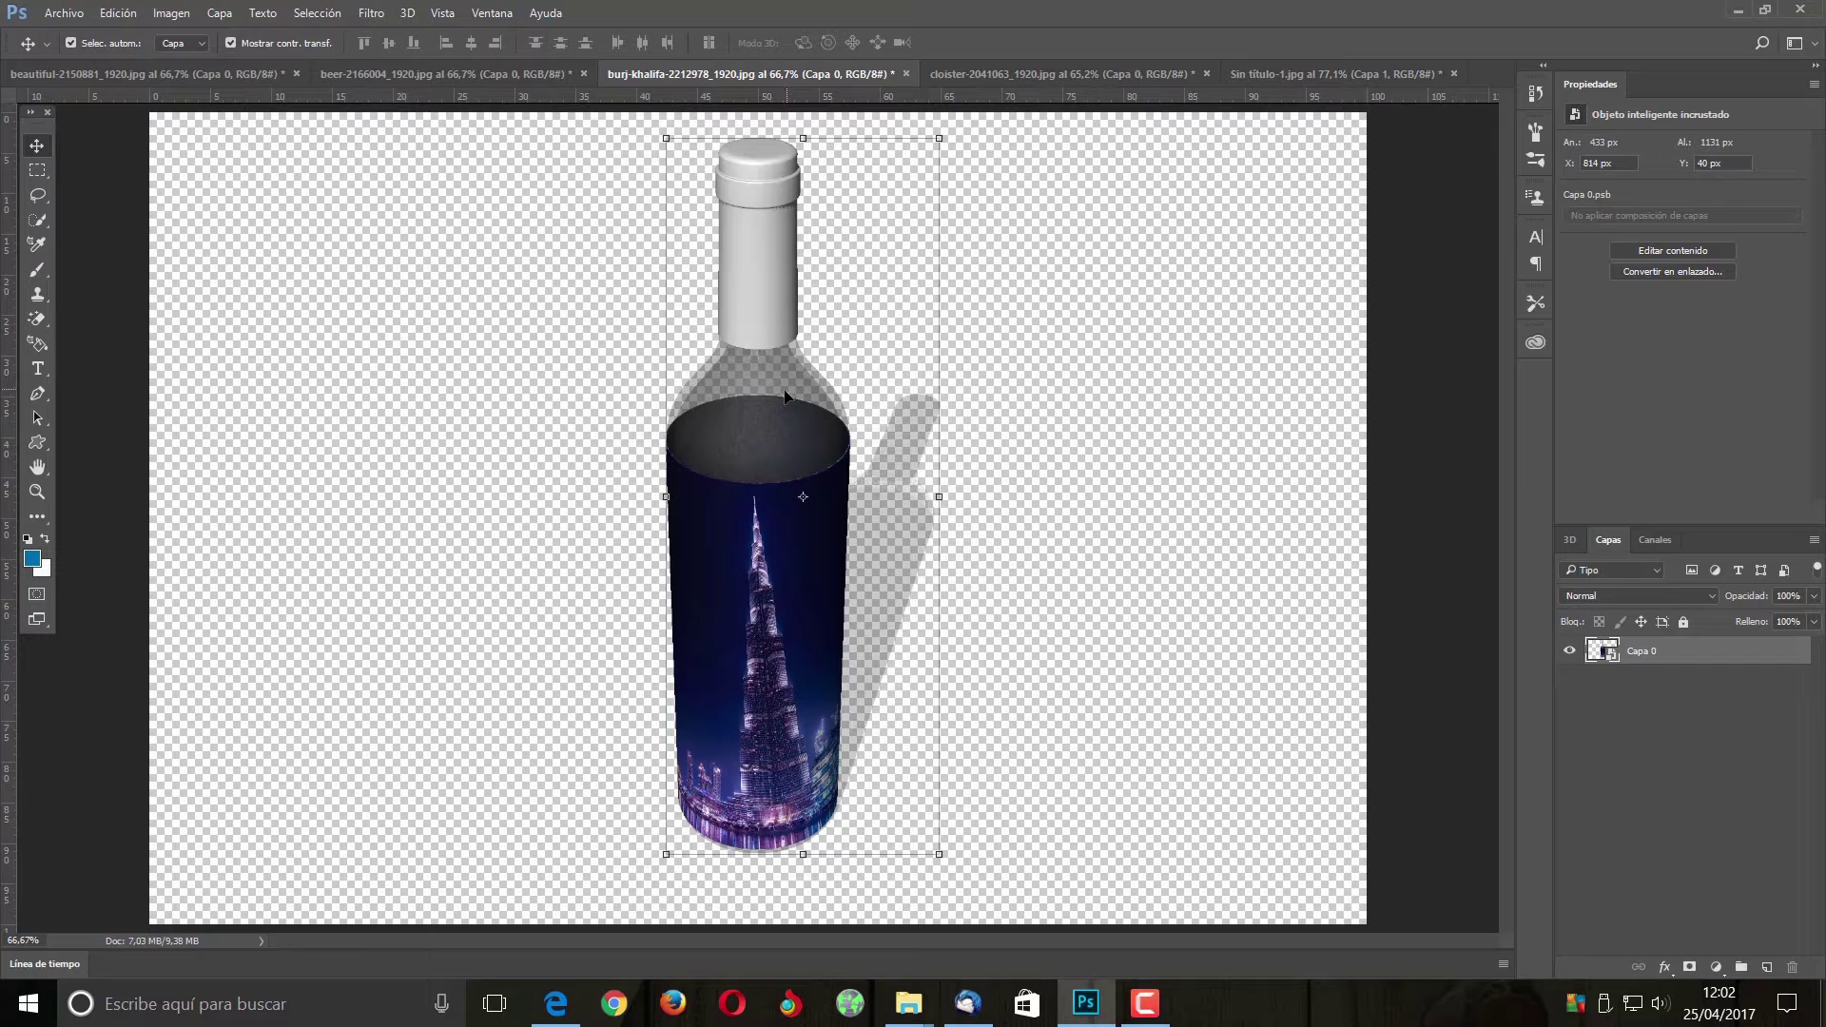
{"action": "left_click_drag", "start_coordinate": [797, 392], "coordinate": [1311, 71]}
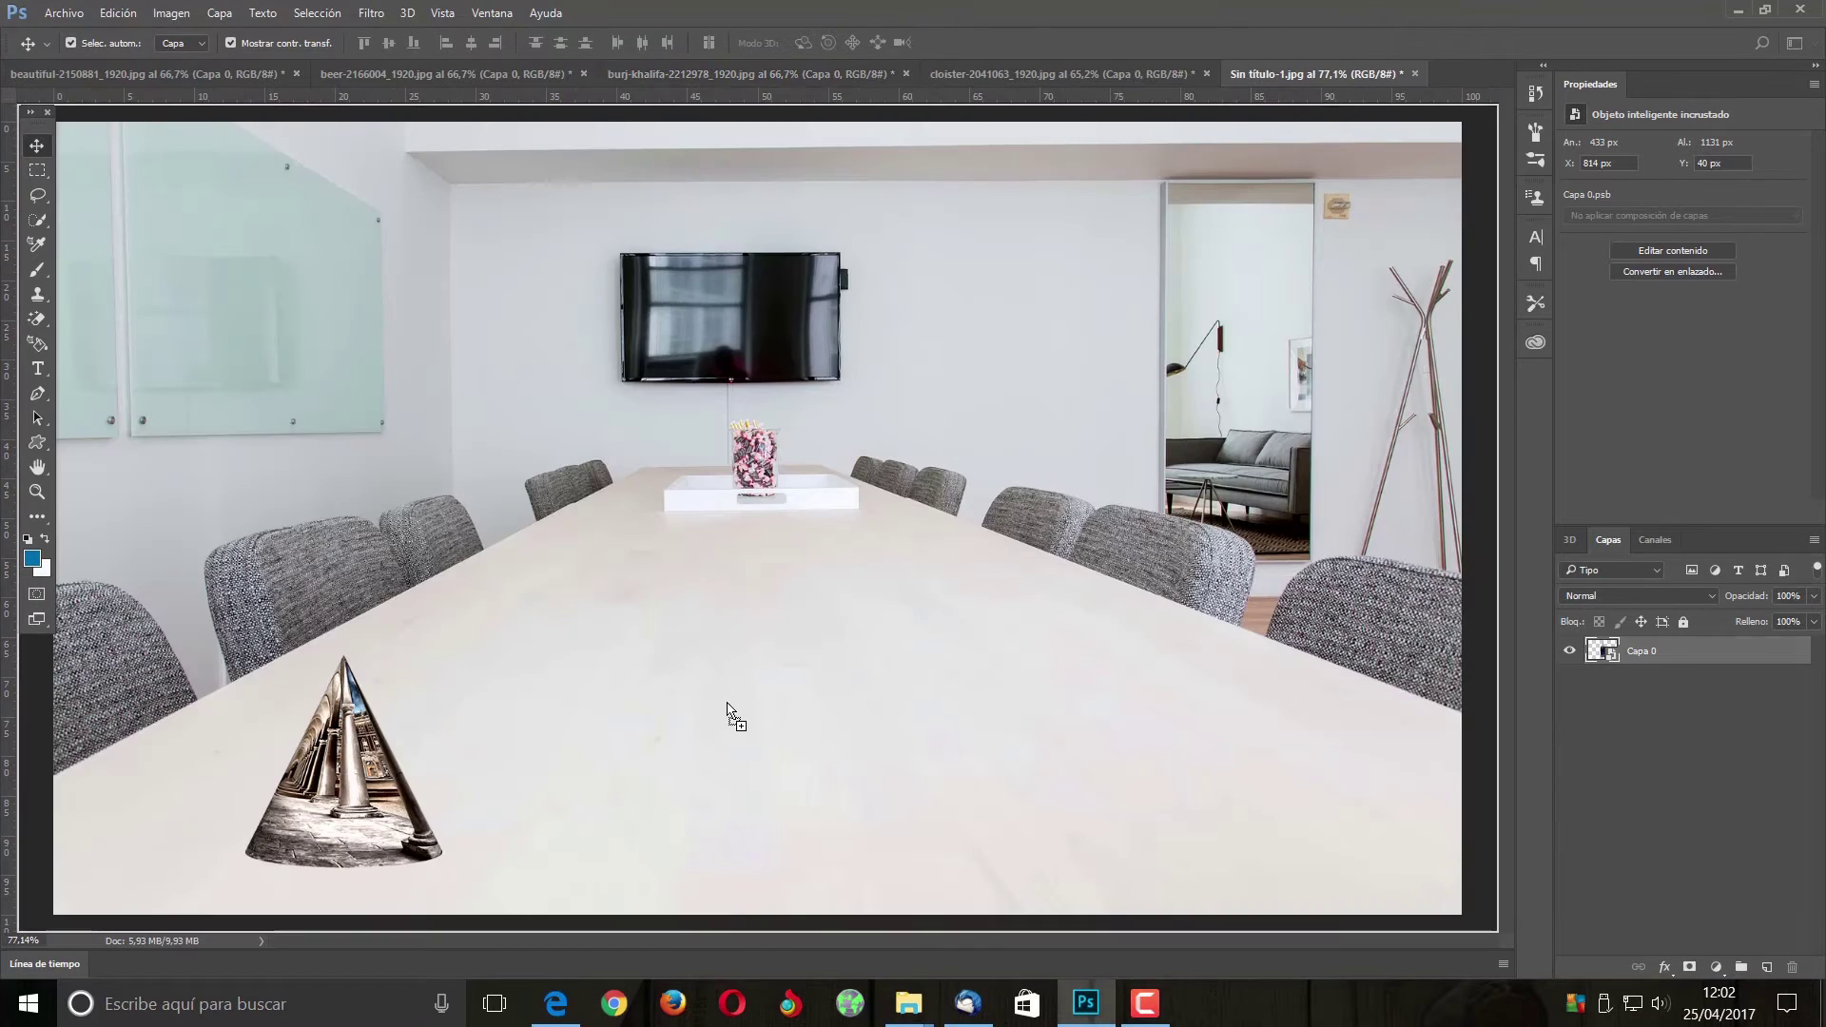
{"action": "left_click_drag", "start_coordinate": [1311, 65], "coordinate": [733, 718]}
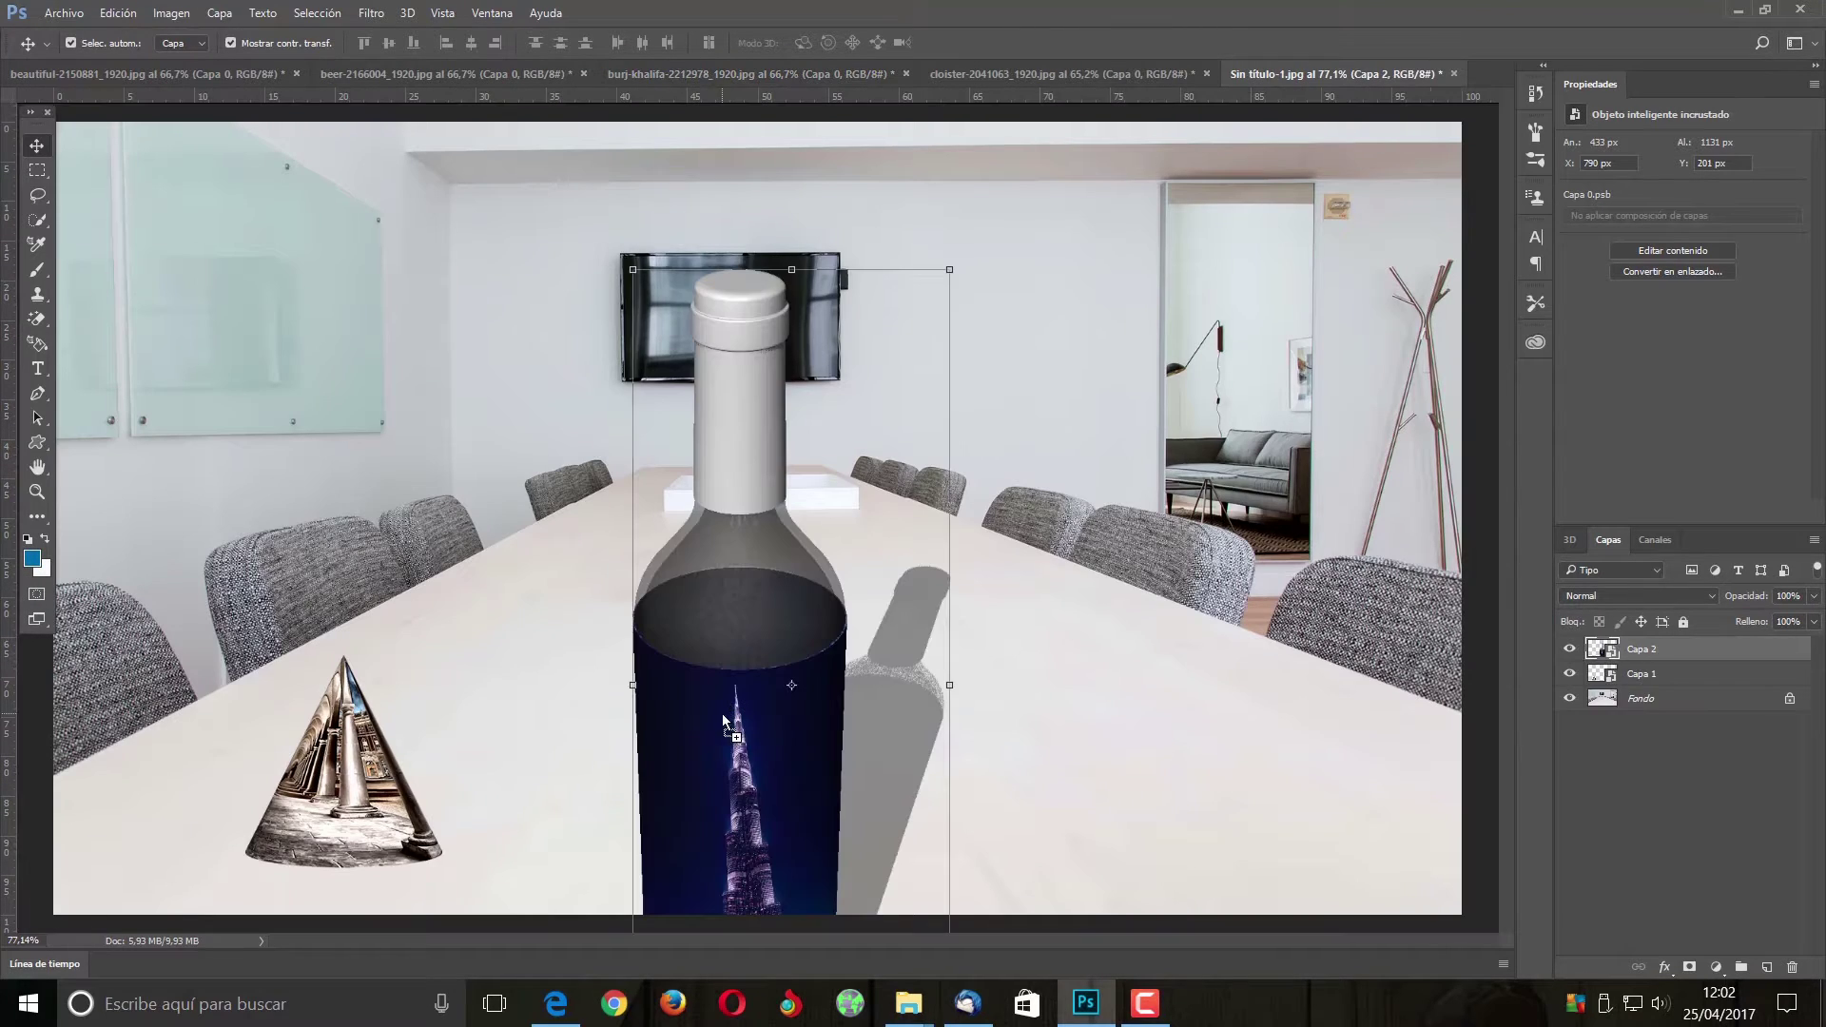
Free-transform the bottle to about 116% and stand it just right of the cone
{"action": "key", "text": "ctrl+t"}
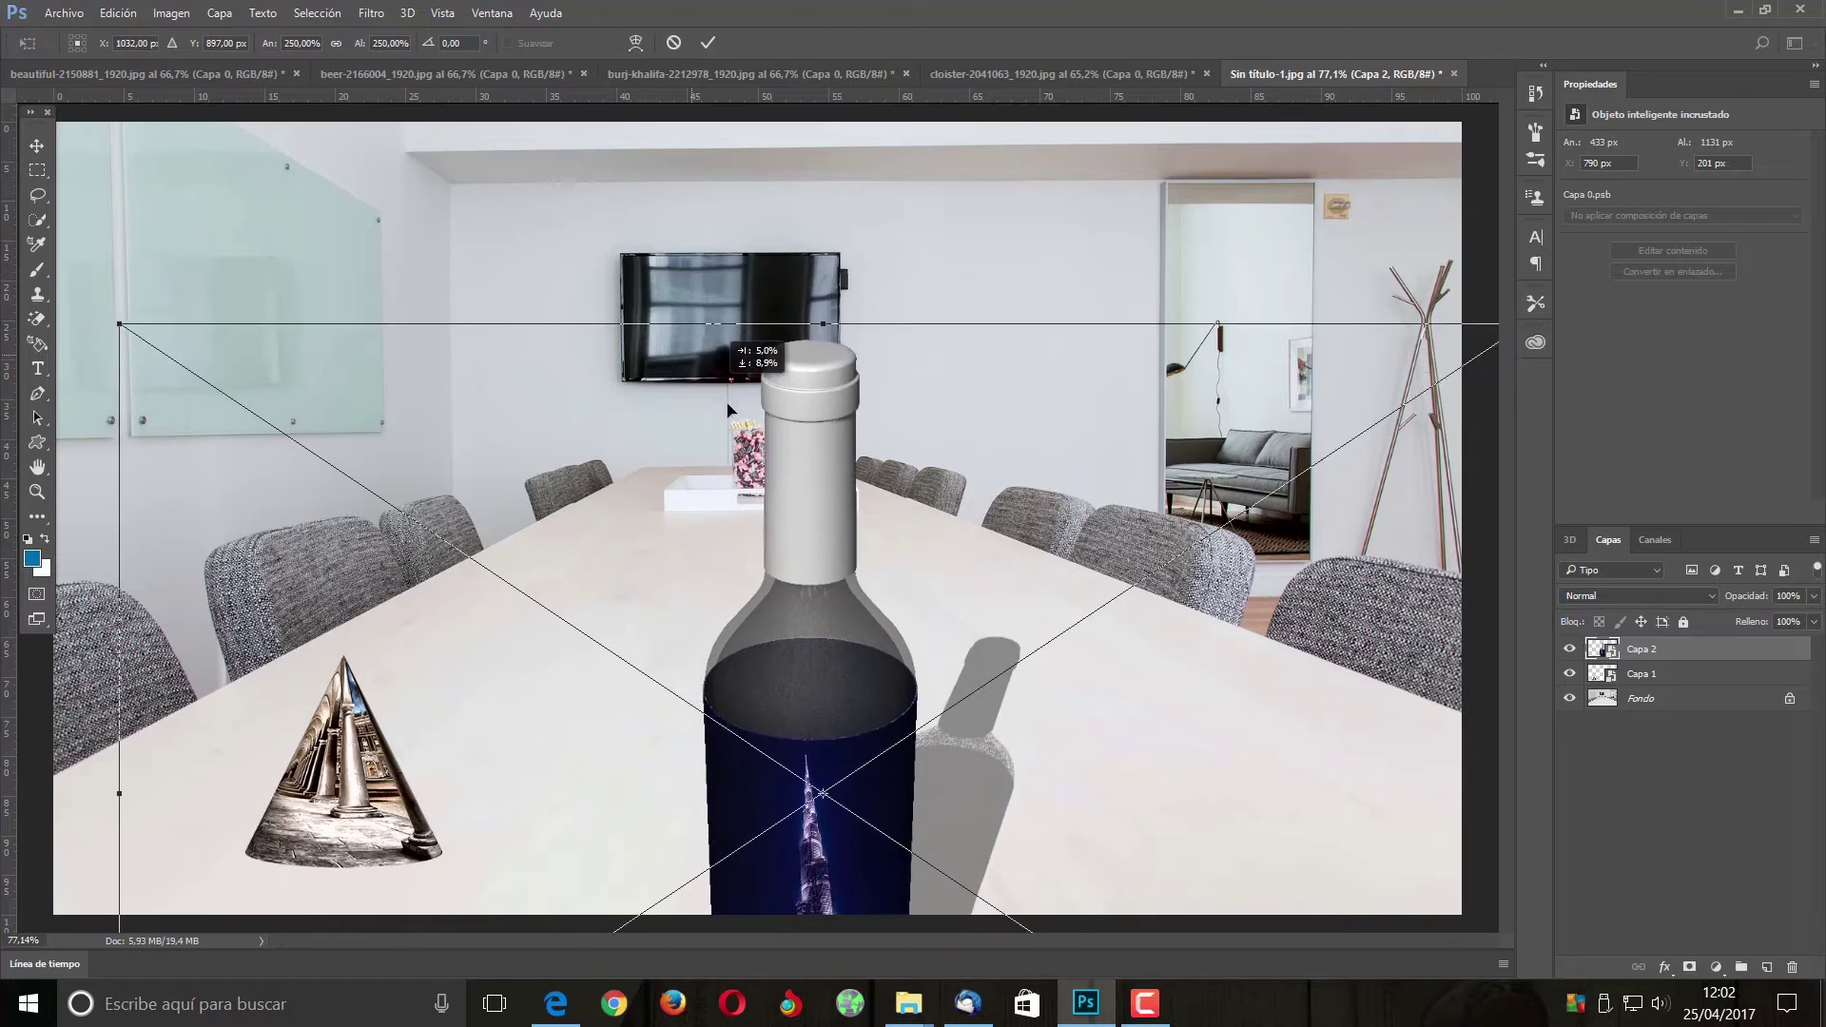
{"action": "left_click_drag", "start_coordinate": [143, 350], "coordinate": [708, 759]}
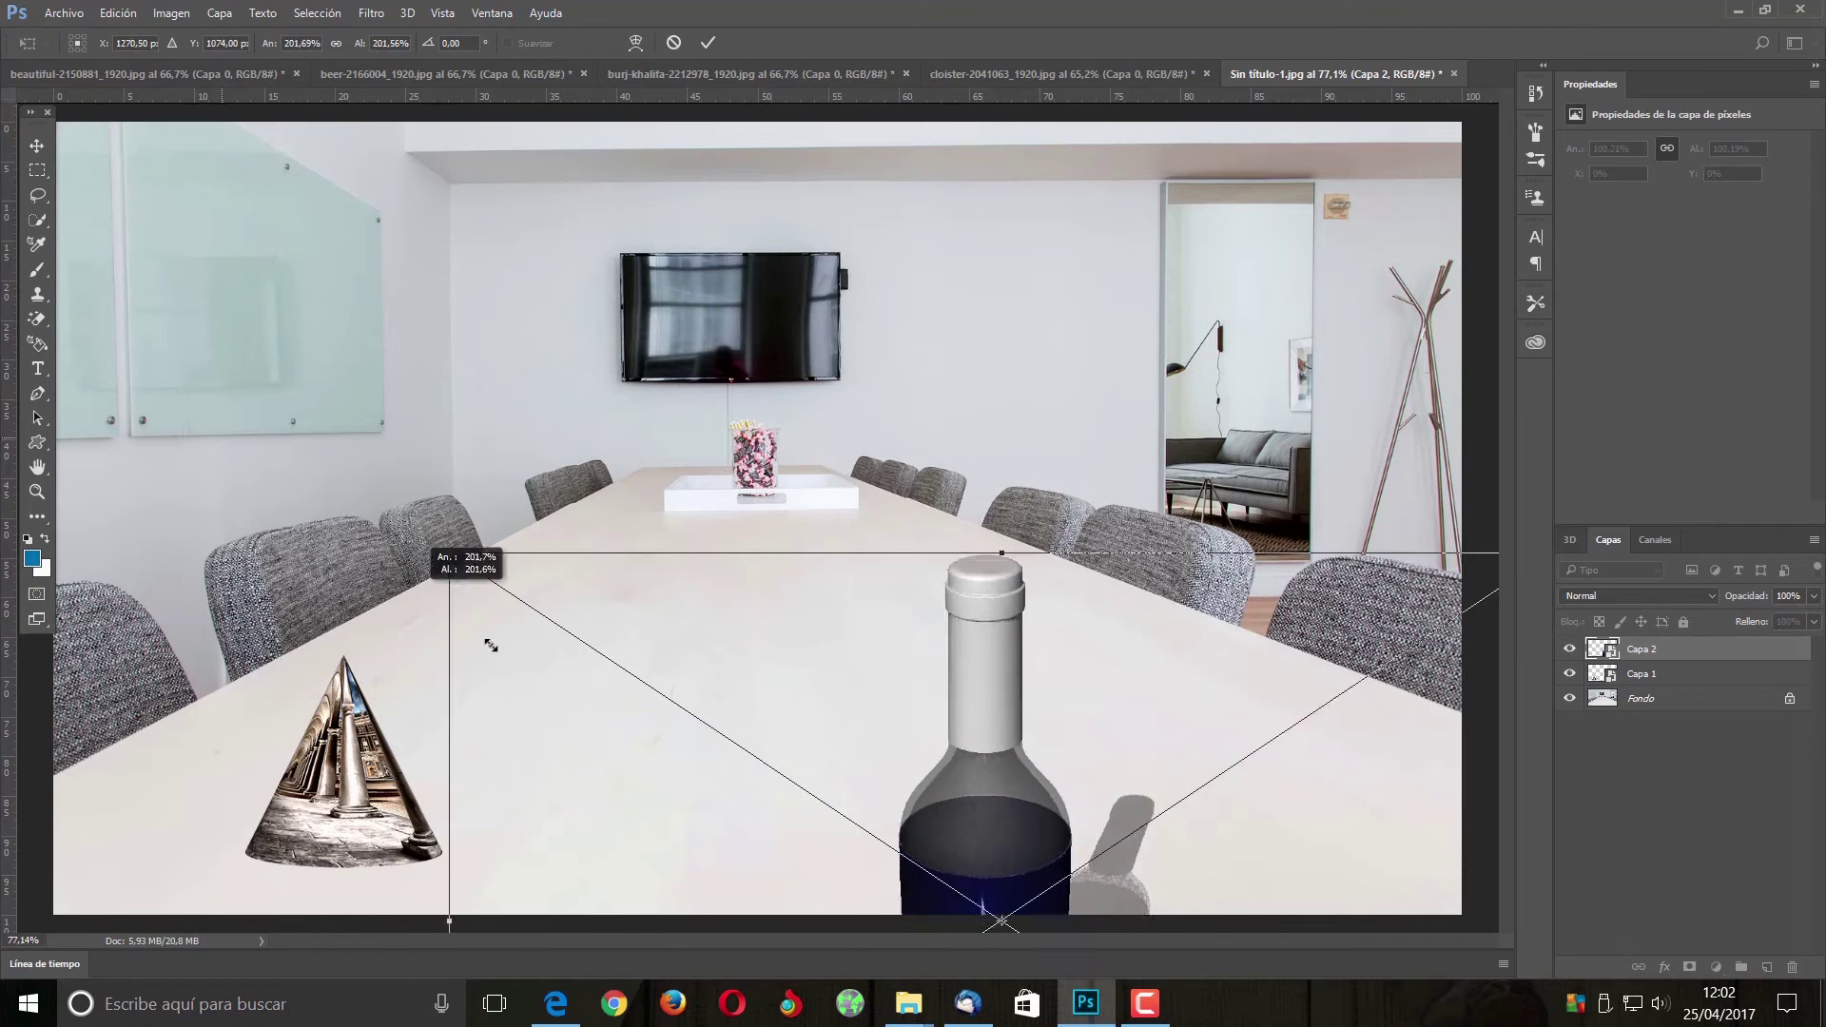
{"action": "left_click_drag", "start_coordinate": [1140, 850], "coordinate": [578, 491]}
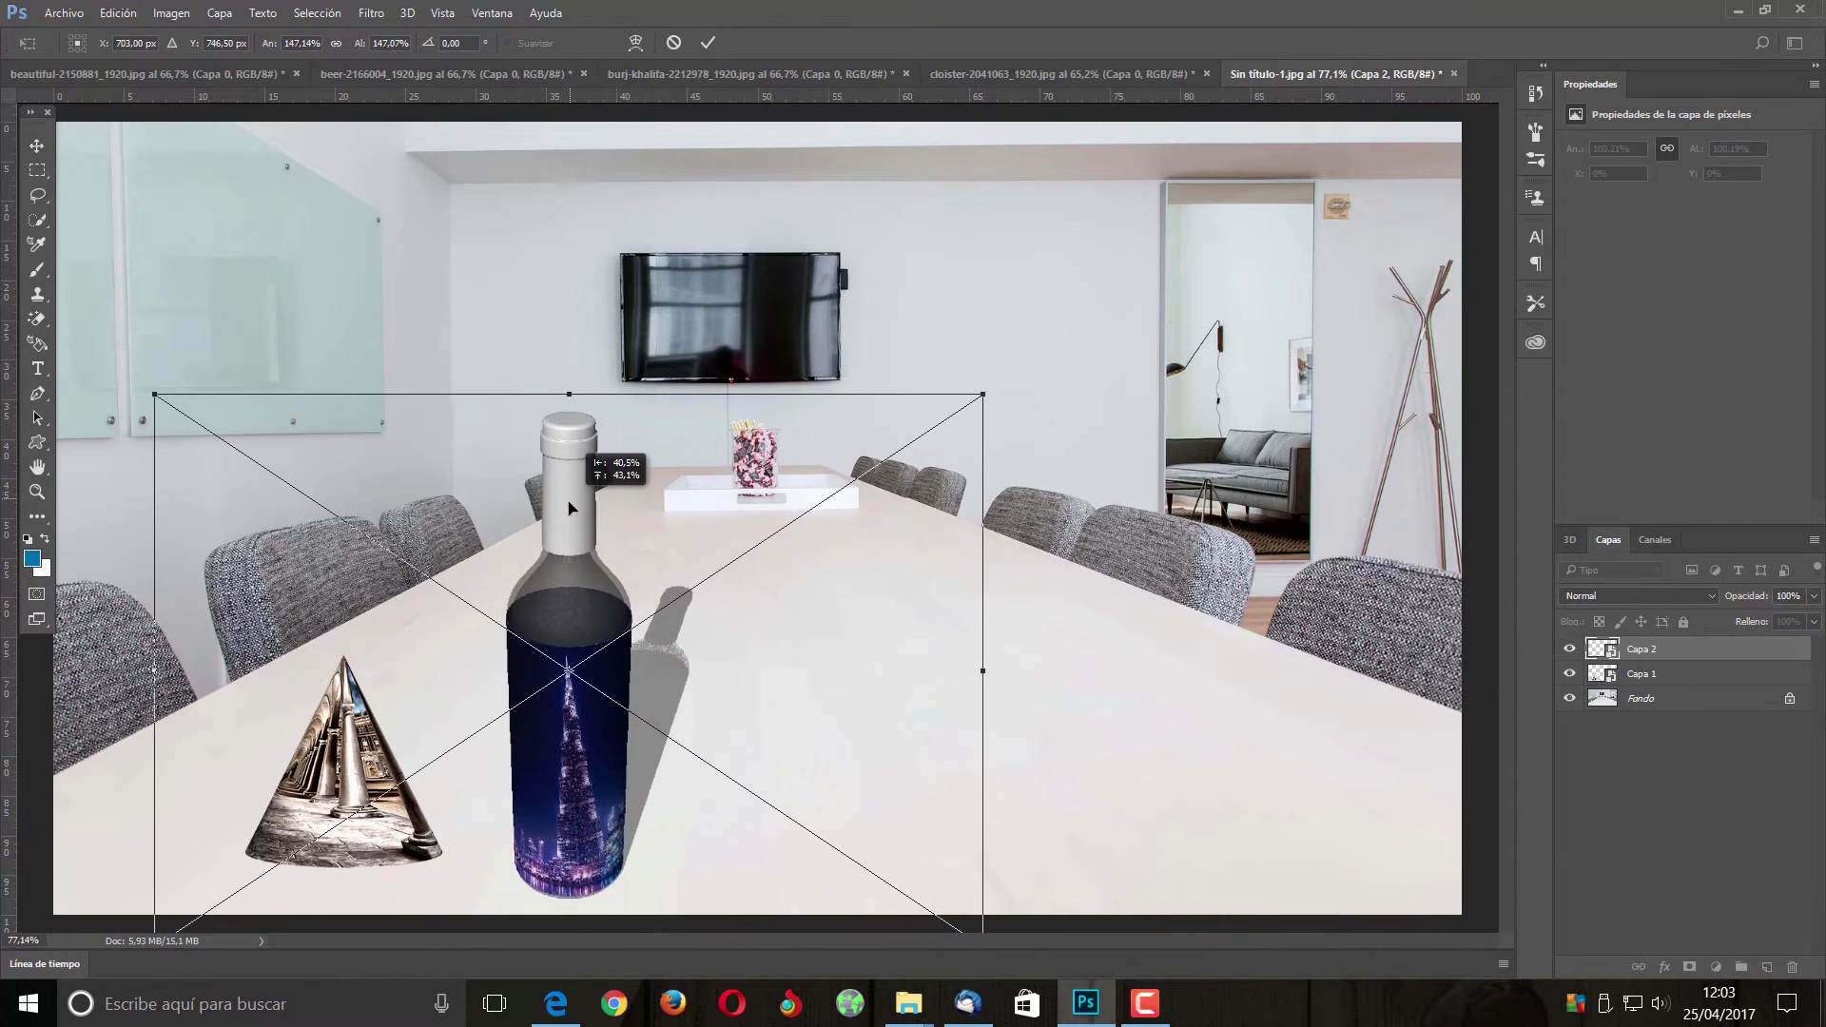
{"action": "left_click_drag", "start_coordinate": [163, 378], "coordinate": [339, 498]}
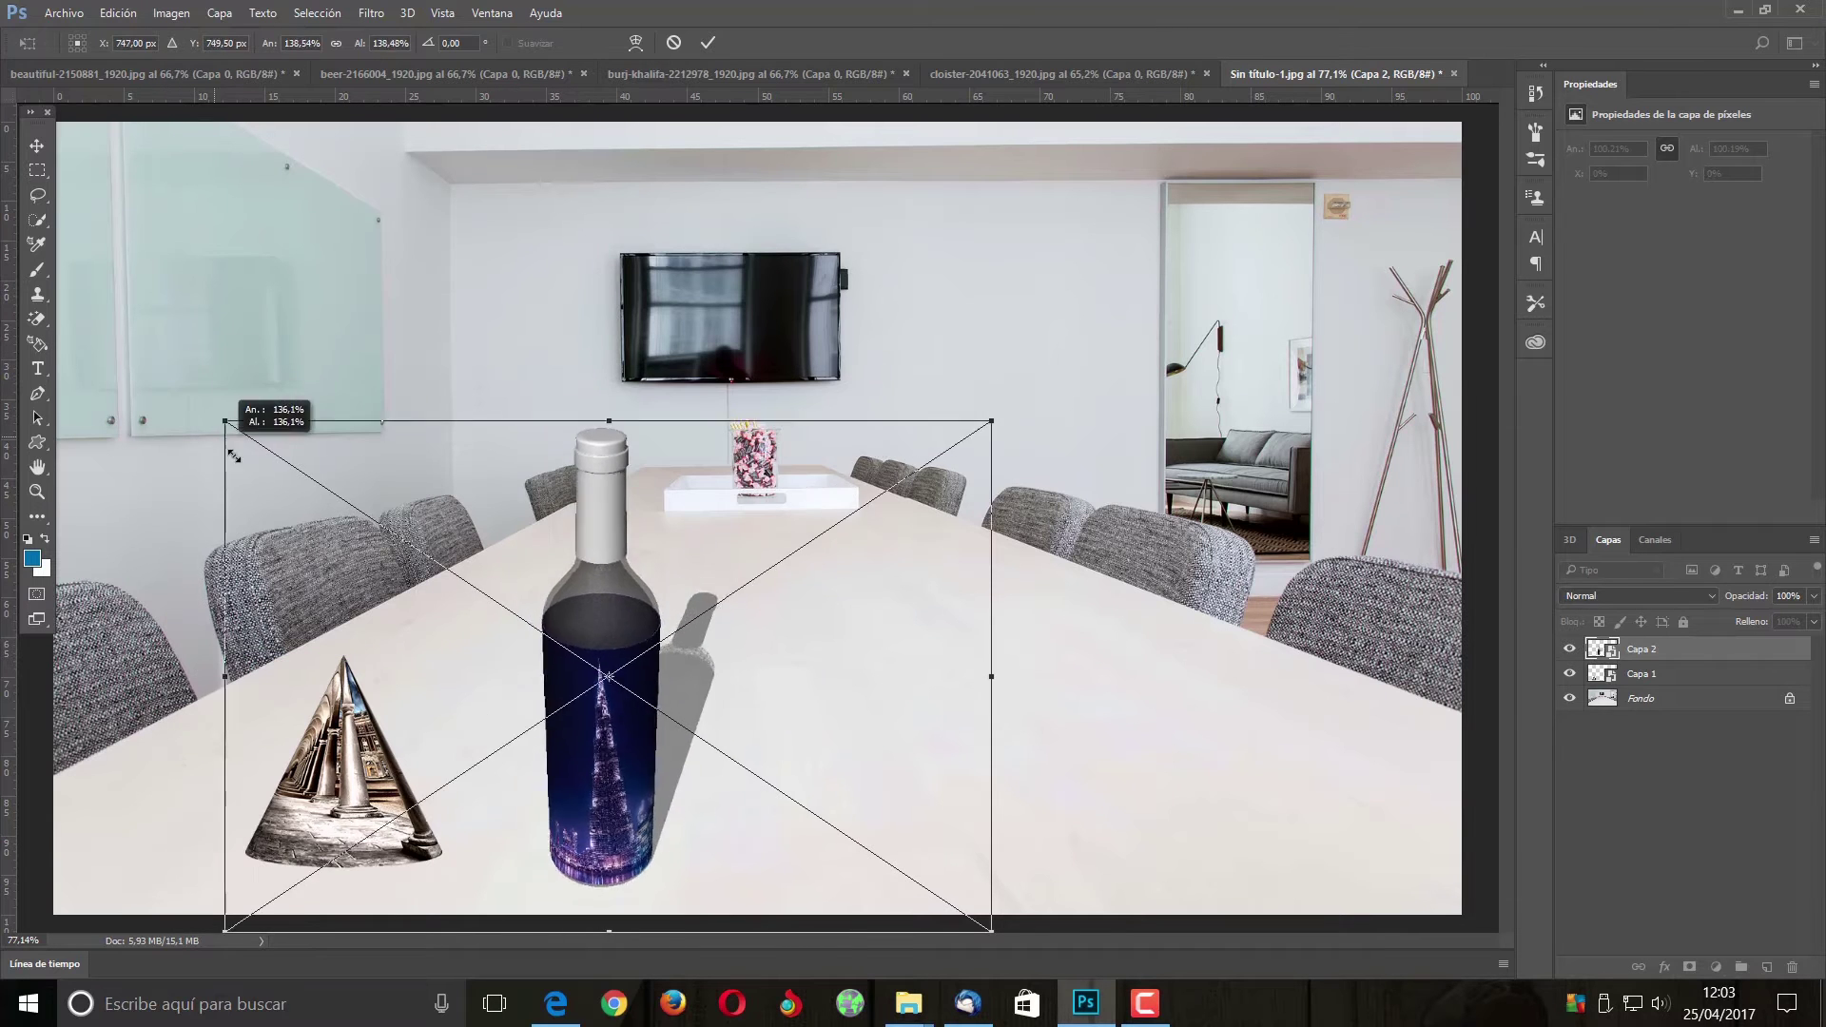
{"action": "left_click_drag", "start_coordinate": [611, 609], "coordinate": [577, 549]}
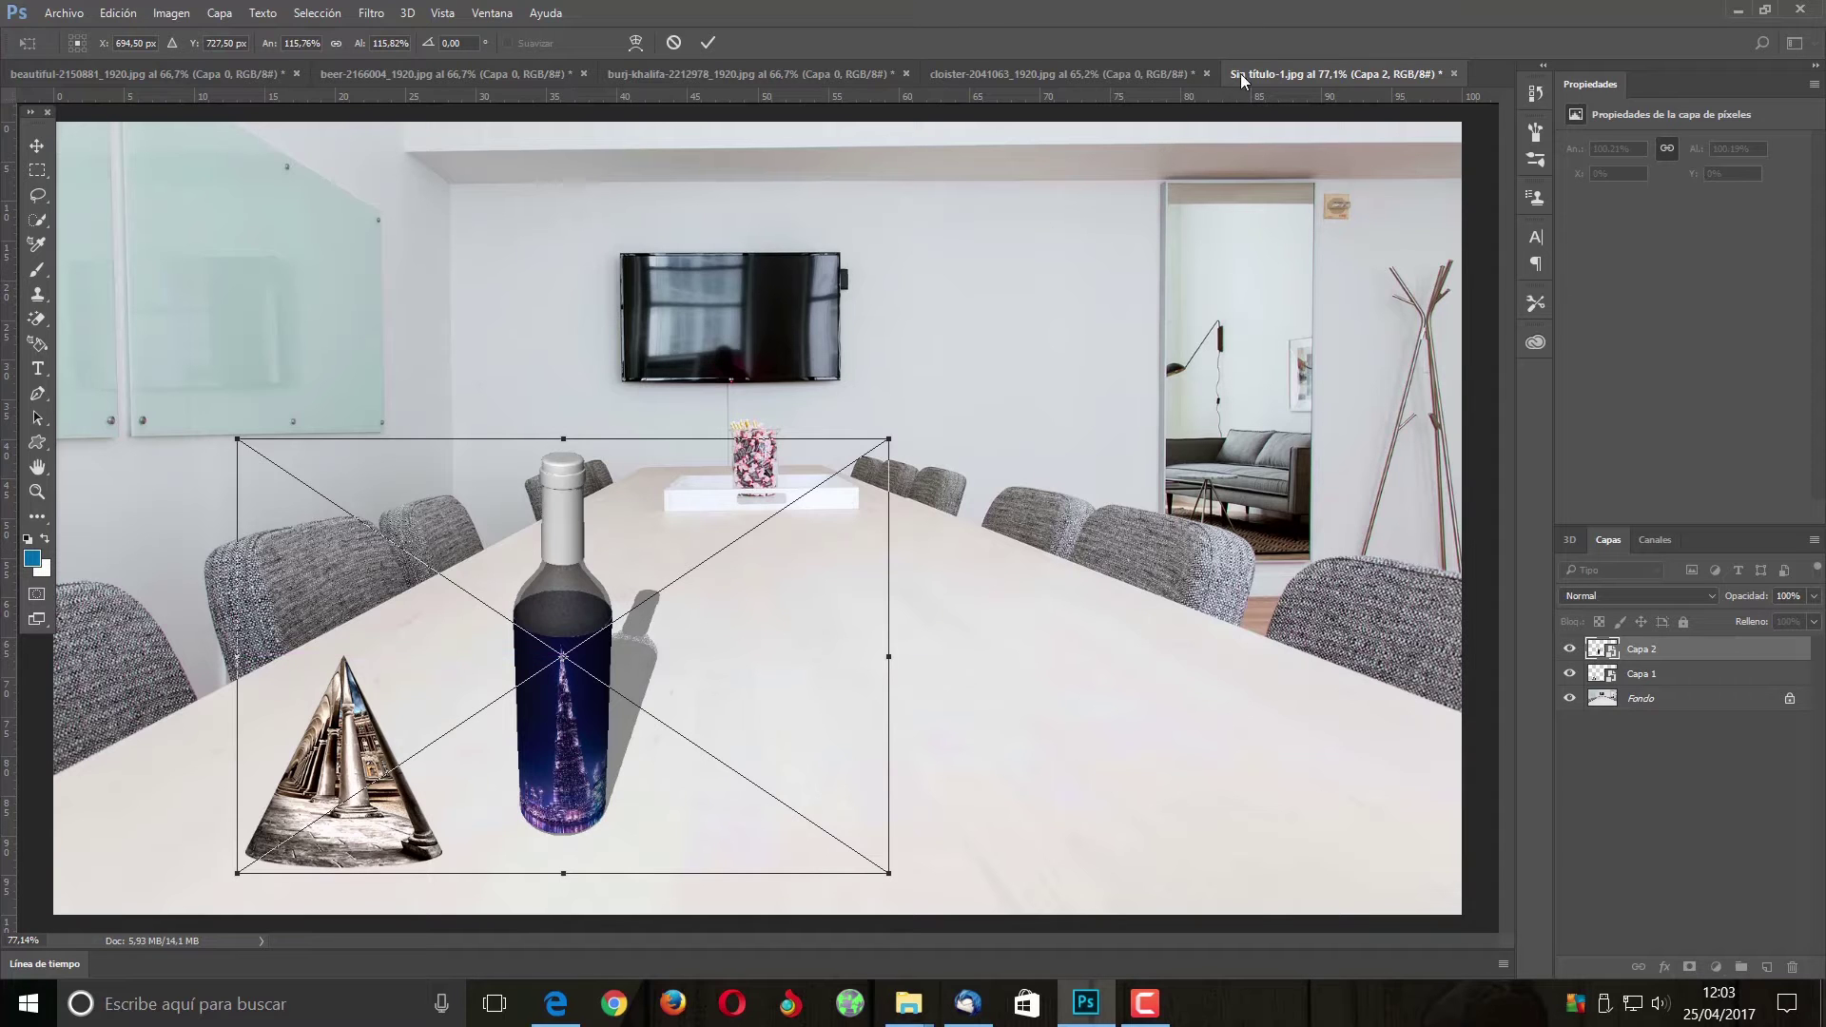
{"action": "left_click", "coordinate": [717, 36]}
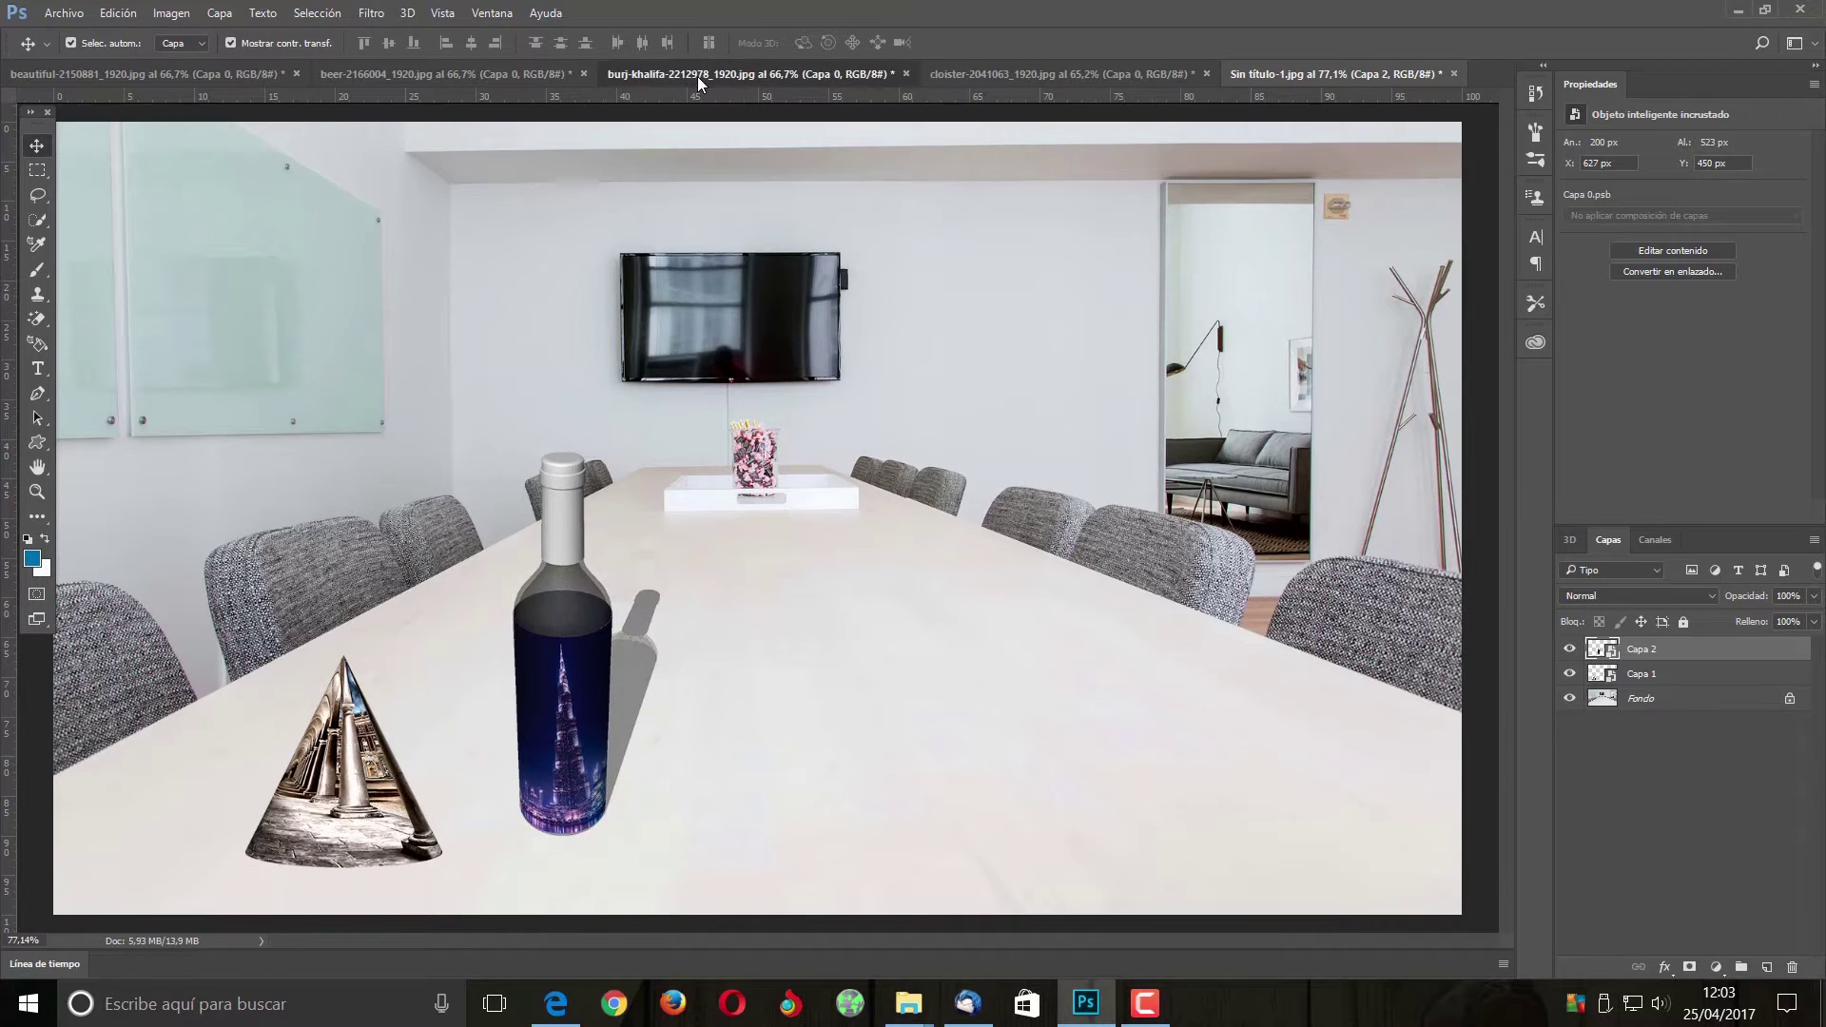
{"action": "left_click", "coordinate": [698, 76]}
{"action": "left_click", "coordinate": [557, 76]}
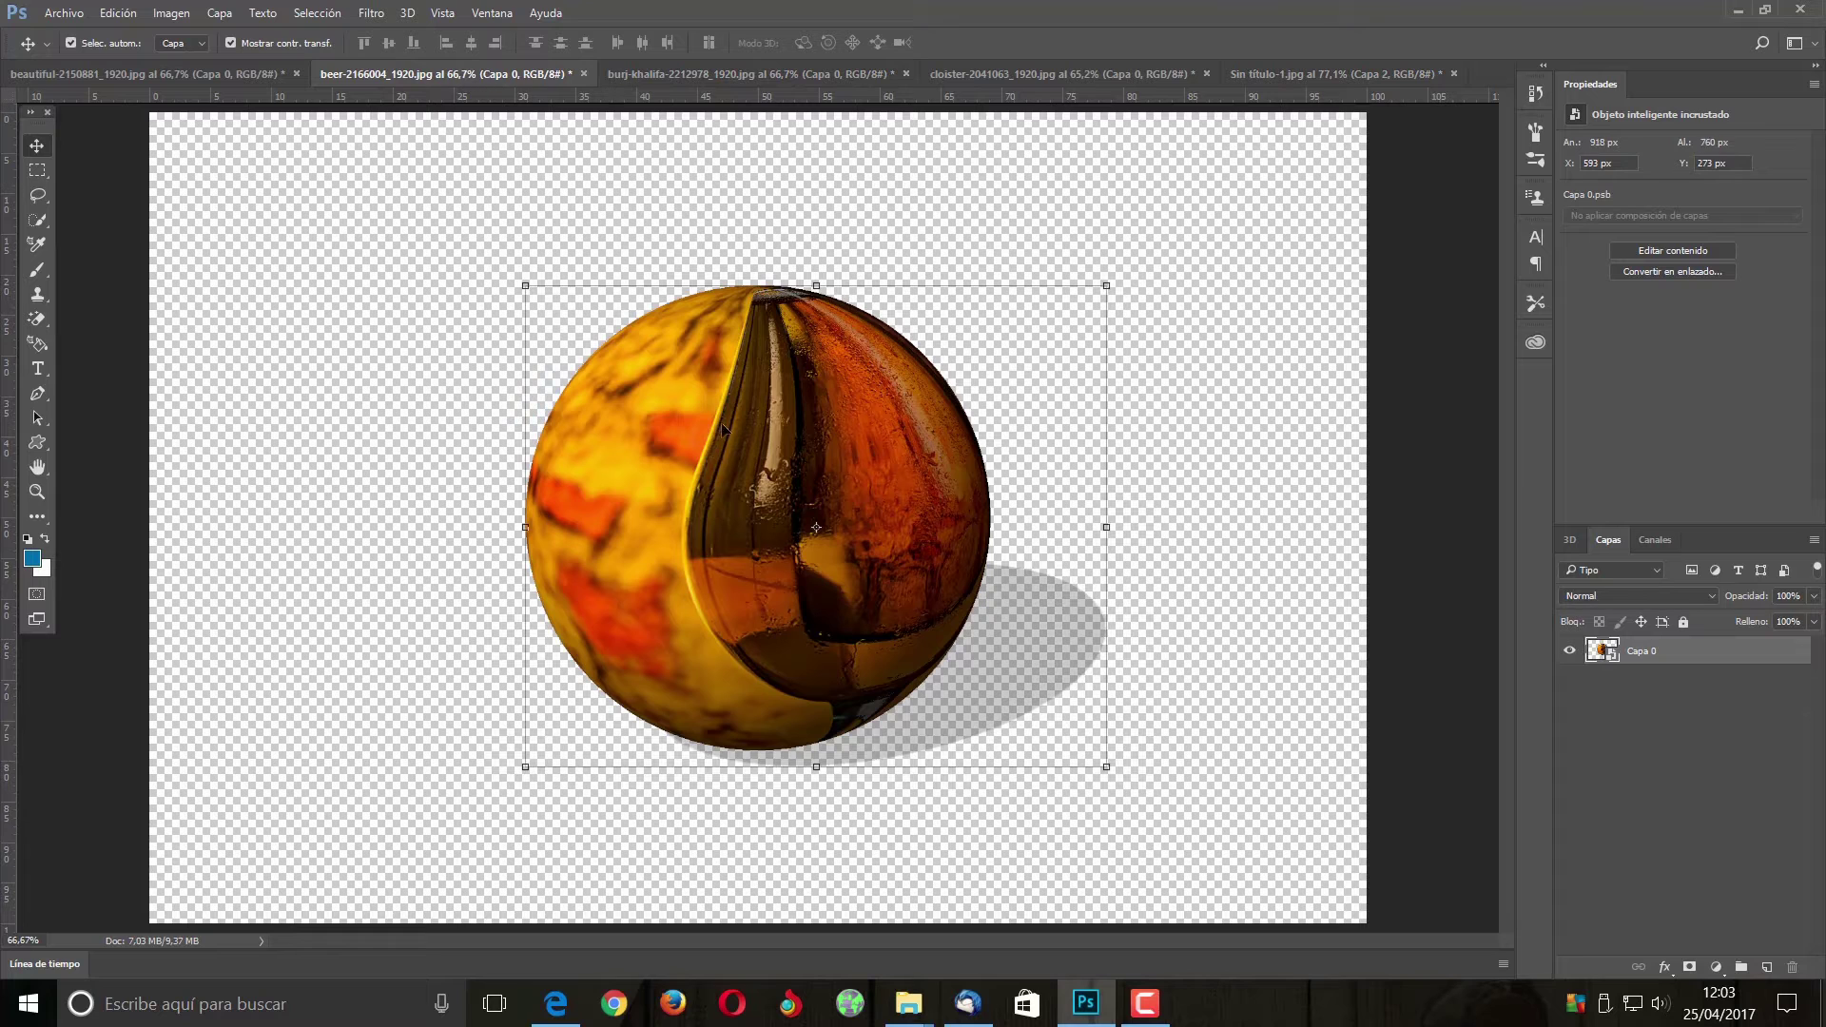
Drag the beer sphere into Sin título-1, shrink it, and rest it on the table front right of the bottle
{"action": "left_click_drag", "start_coordinate": [666, 557], "coordinate": [1332, 144]}
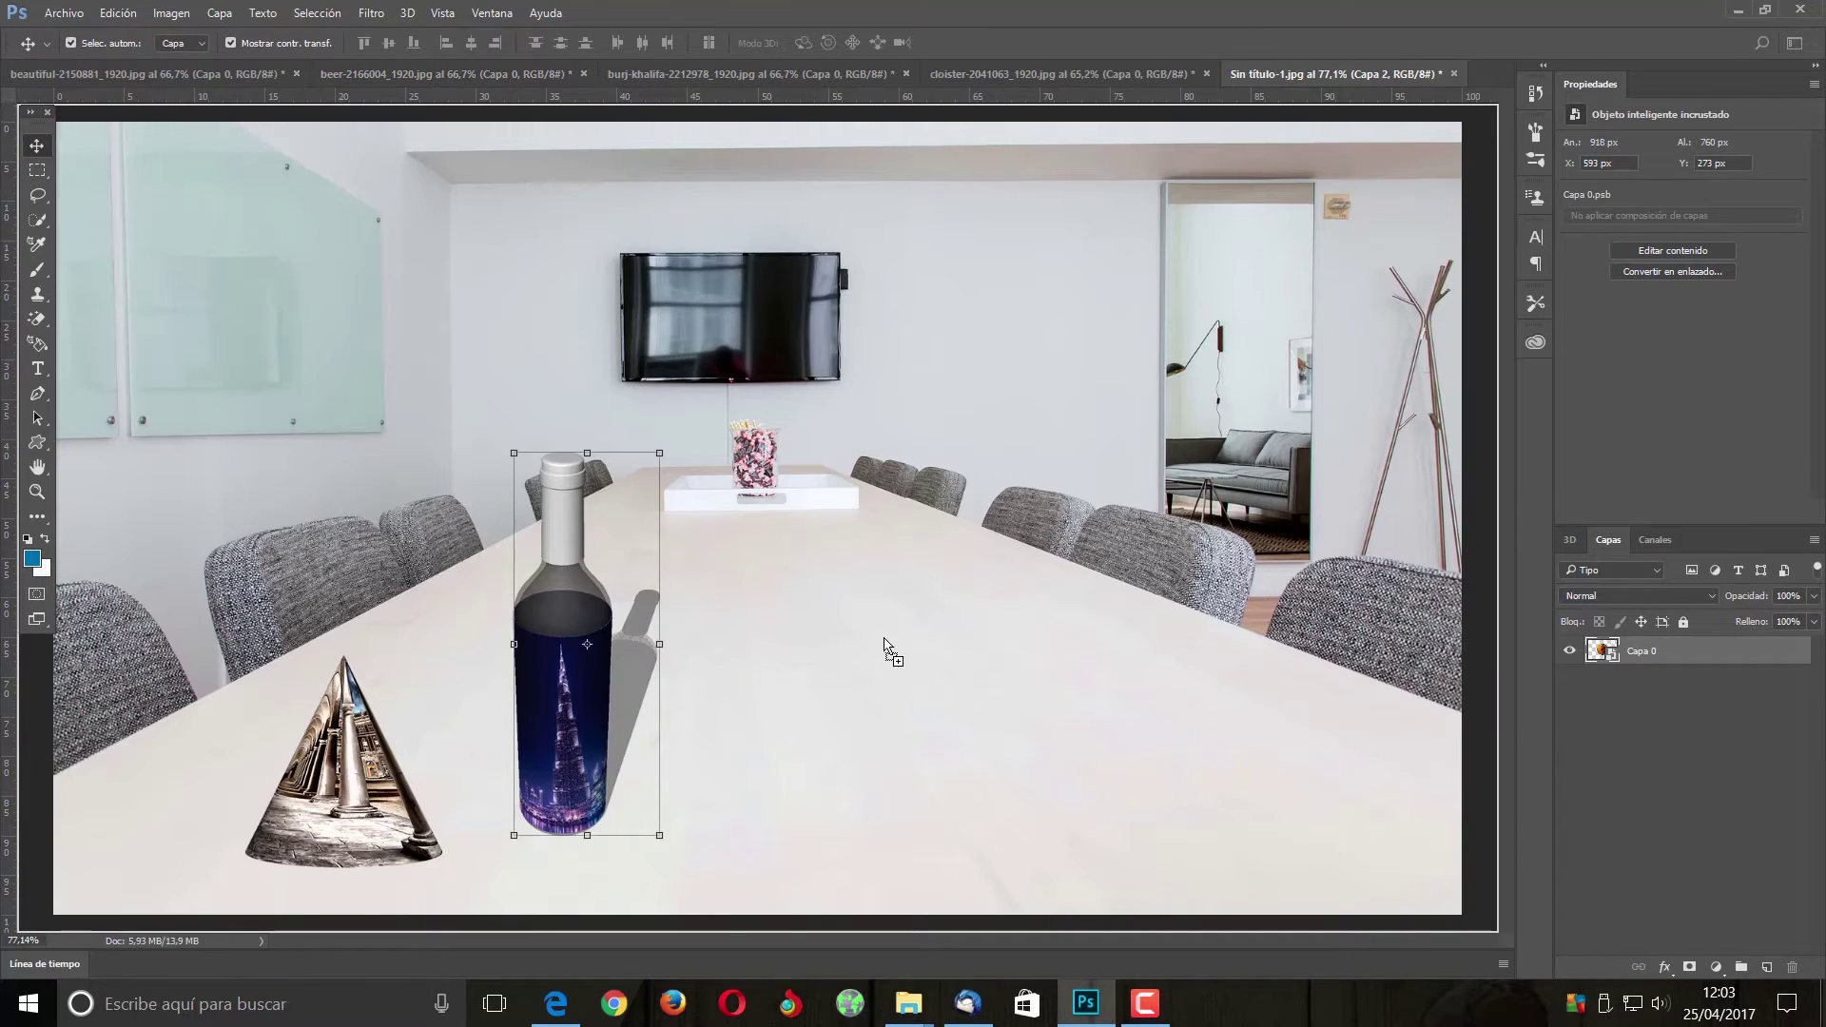
{"action": "left_click_drag", "start_coordinate": [1331, 145], "coordinate": [884, 639]}
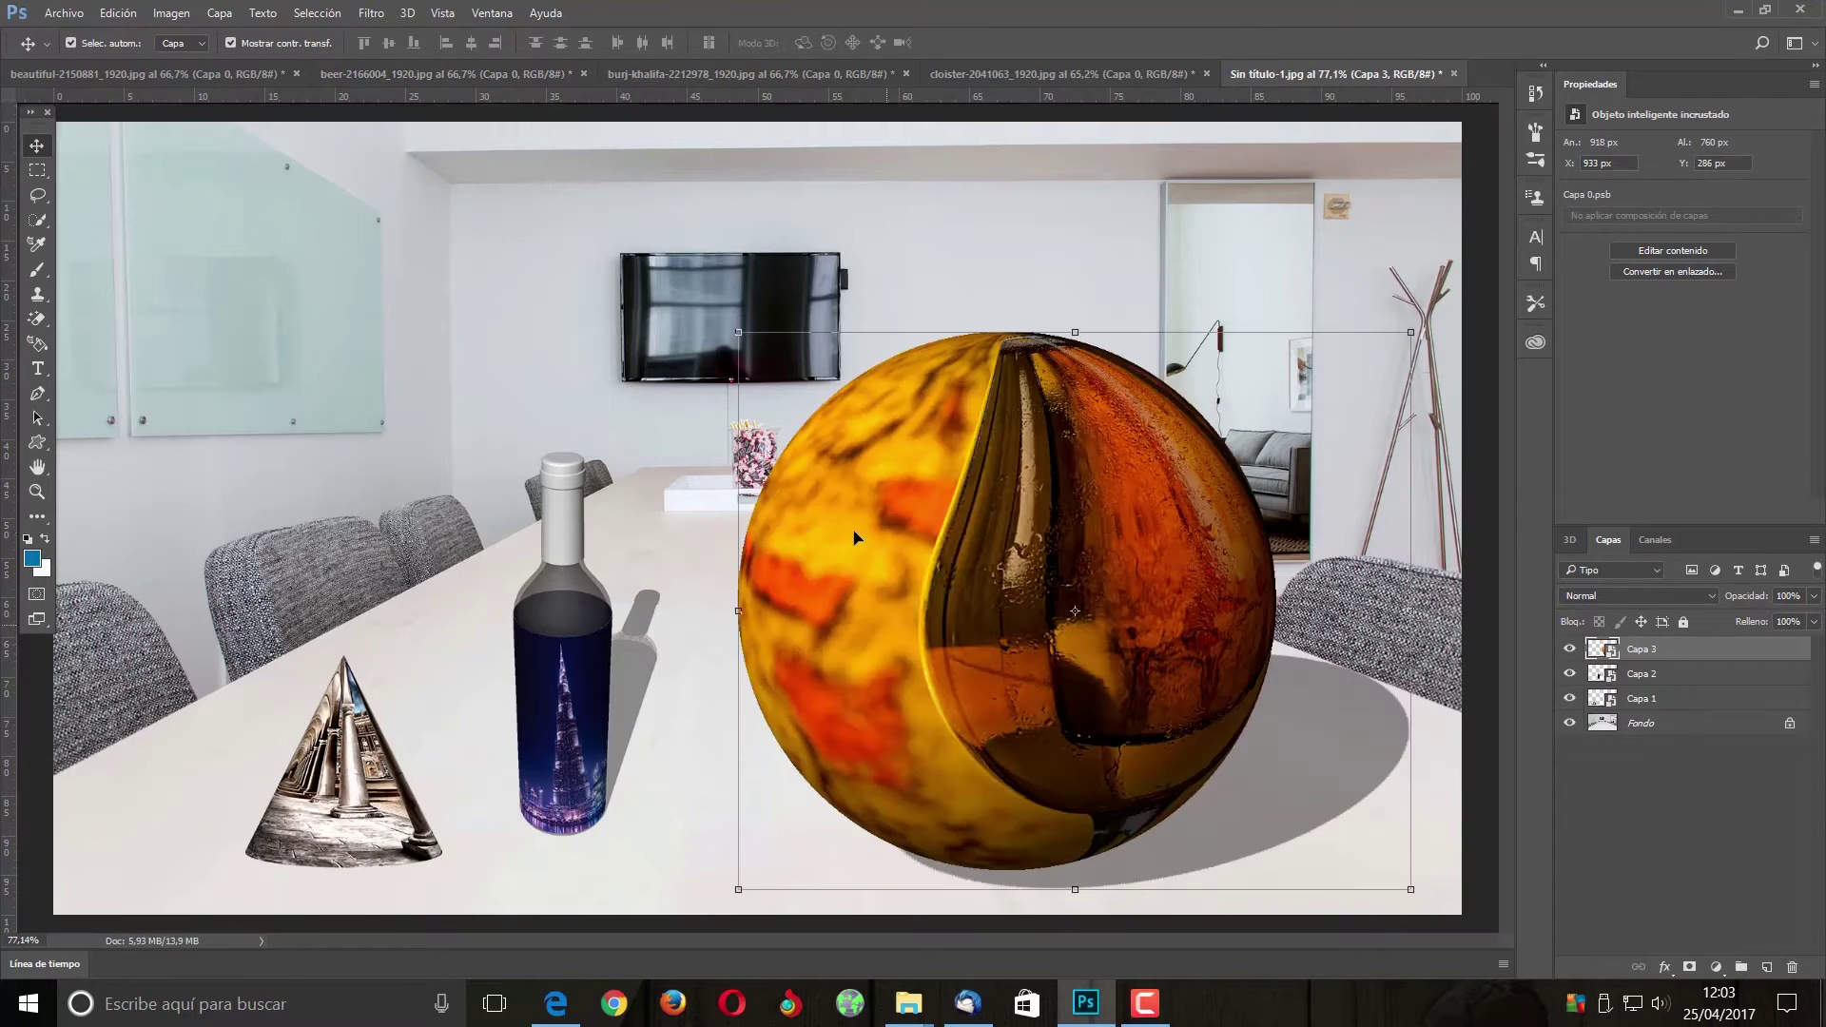
{"action": "mouse_move", "coordinate": [738, 332]}
{"action": "left_mouse_down"}
{"action": "mouse_move", "coordinate": [488, 413]}
{"action": "mouse_move", "coordinate": [1083, 810]}
{"action": "left_mouse_up"}
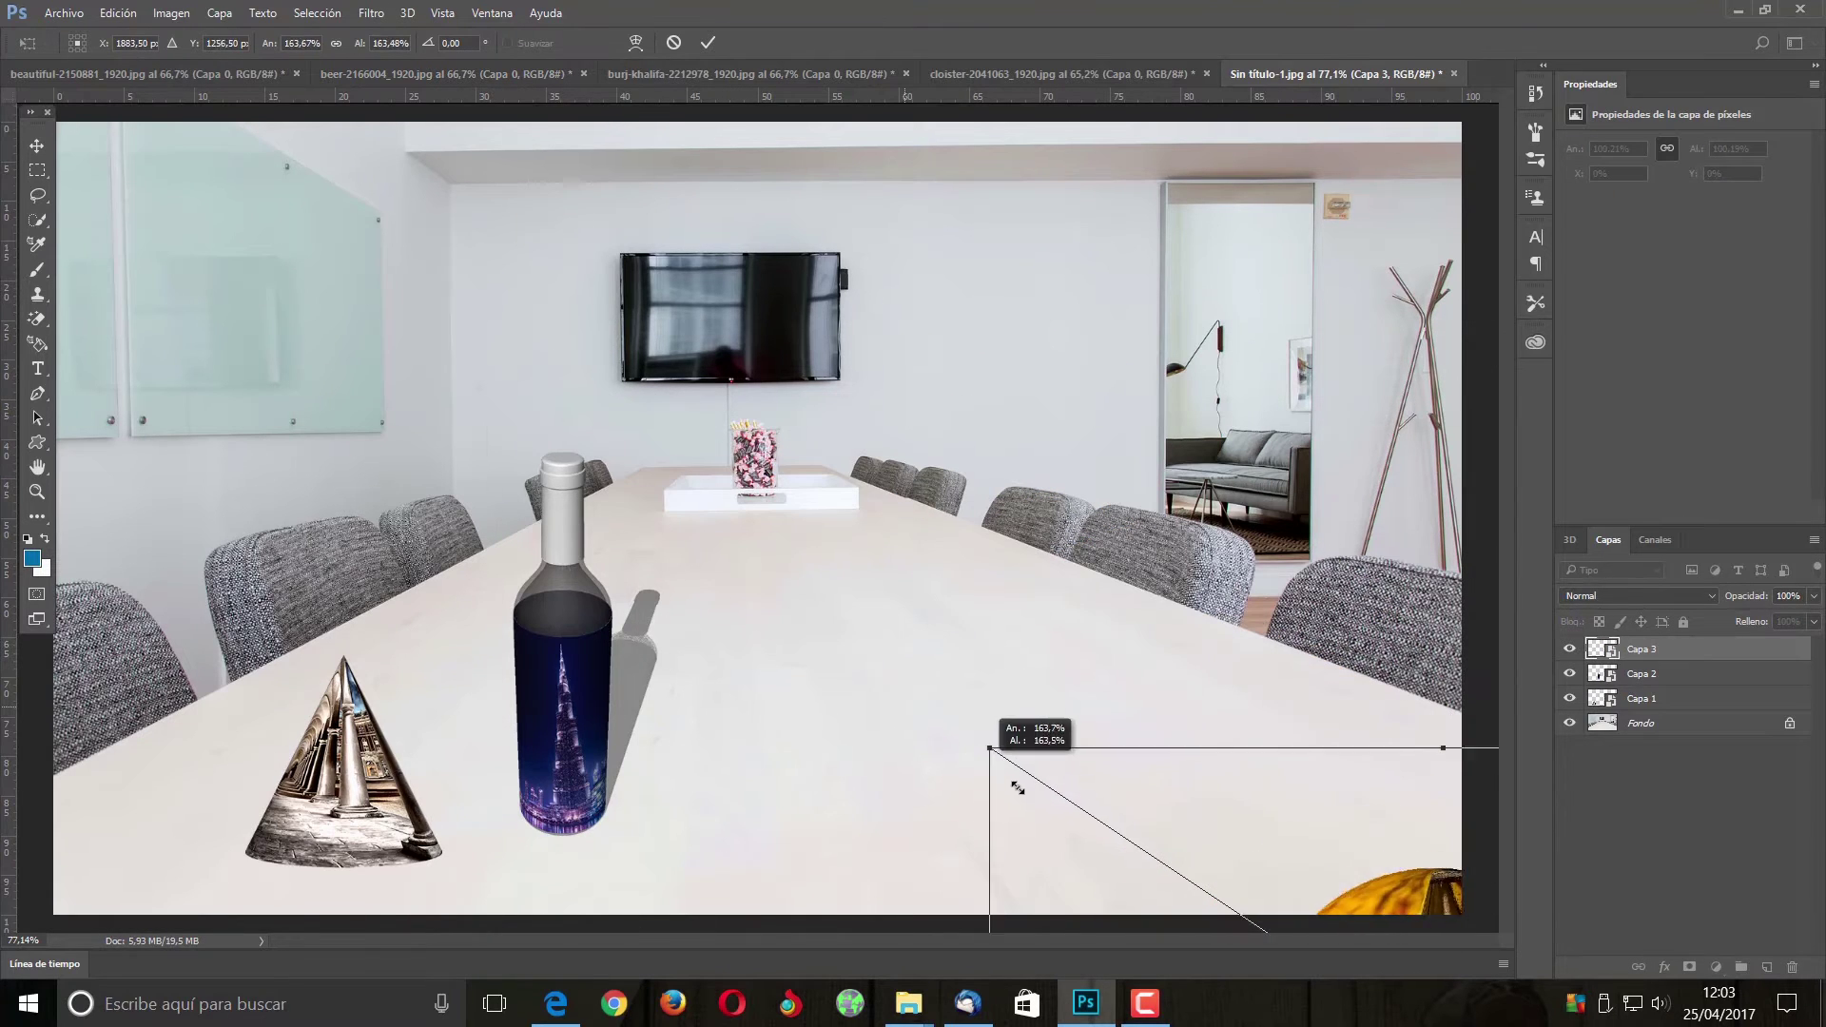
{"action": "mouse_move", "coordinate": [1187, 863]}
{"action": "left_mouse_down"}
{"action": "mouse_move", "coordinate": [636, 405]}
{"action": "mouse_move", "coordinate": [849, 518]}
{"action": "left_mouse_up"}
{"action": "mouse_move", "coordinate": [1062, 635]}
{"action": "left_mouse_down"}
{"action": "mouse_move", "coordinate": [828, 727]}
{"action": "mouse_move", "coordinate": [891, 743]}
{"action": "left_mouse_up"}
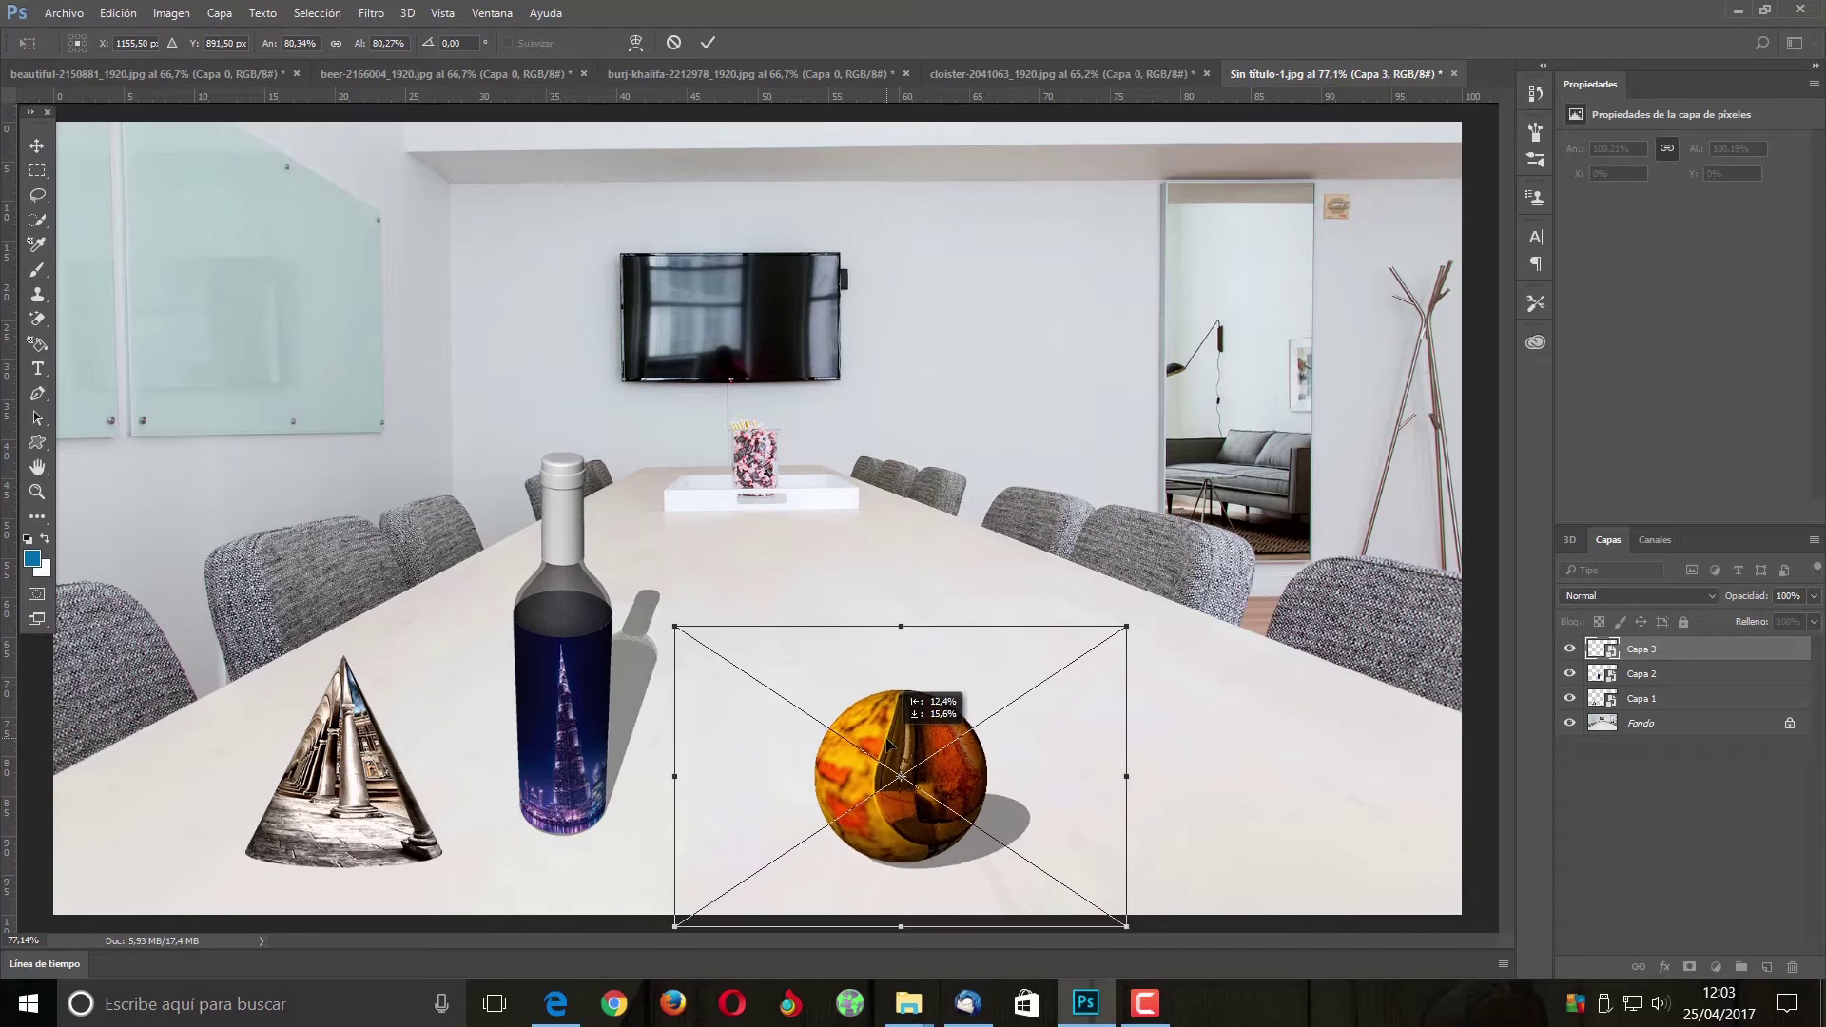
{"action": "left_click", "coordinate": [708, 42]}
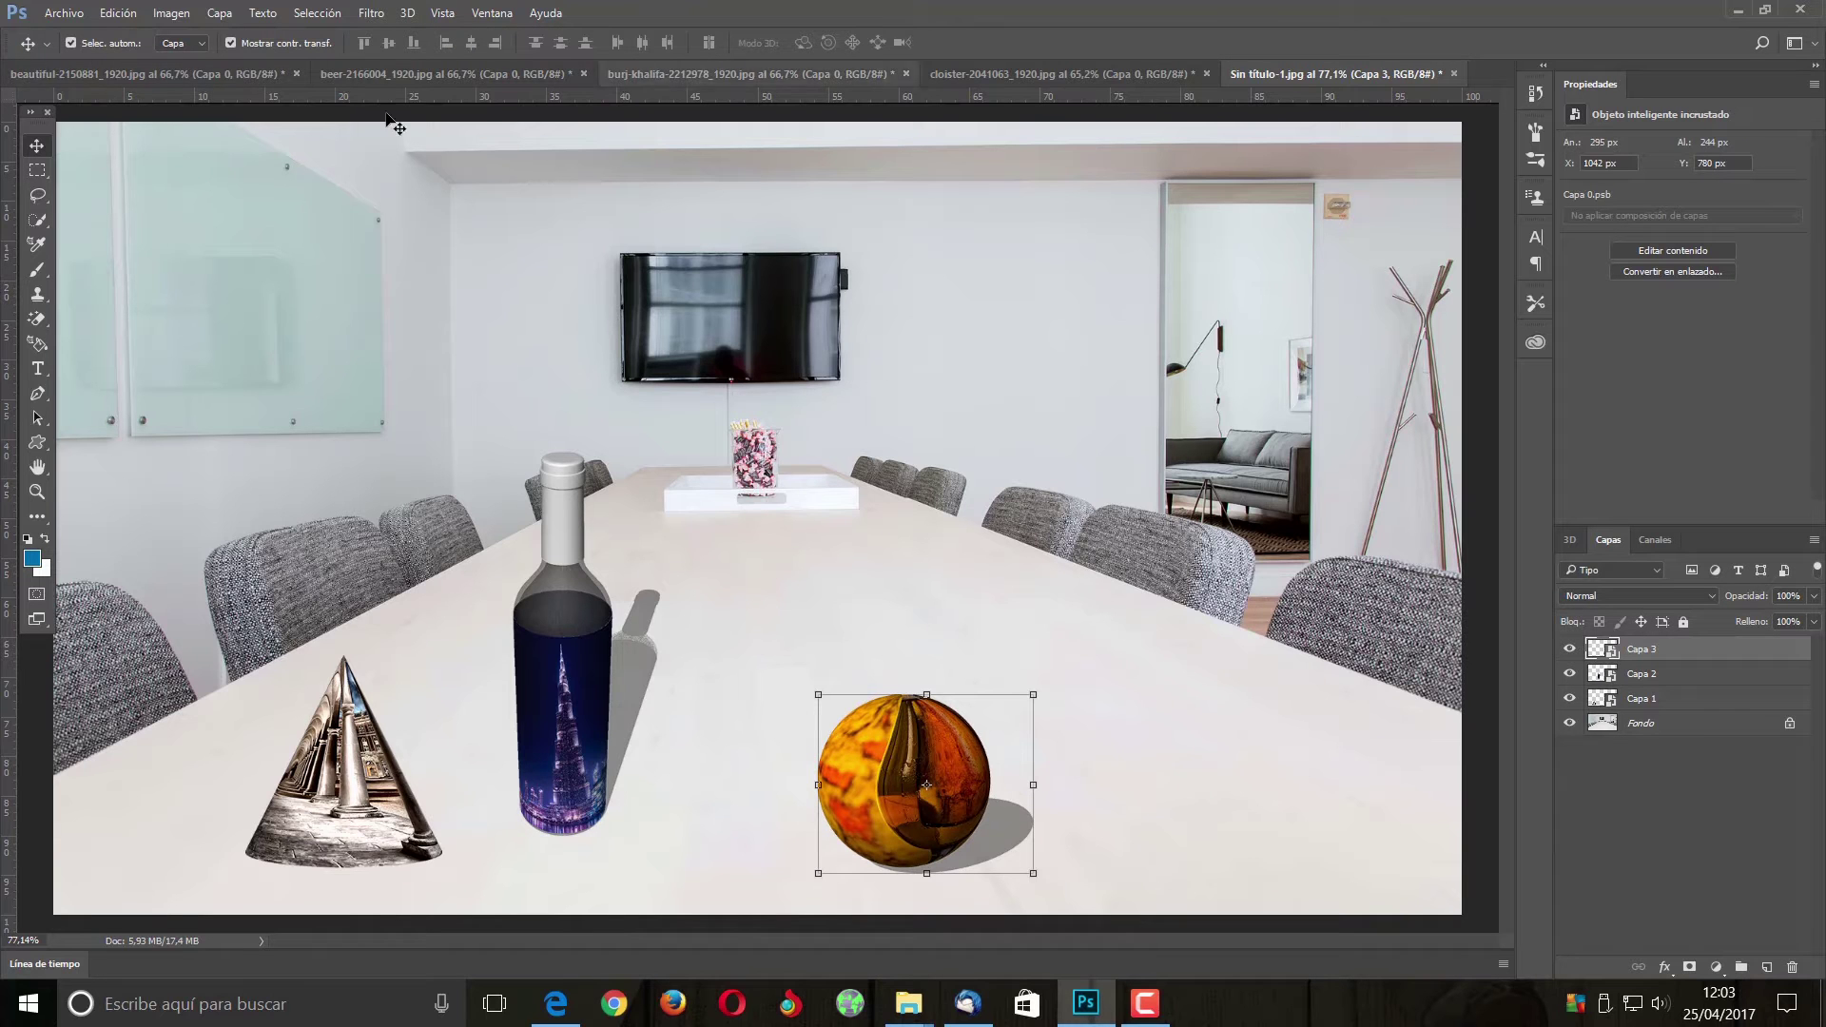
Drag the portrait soda can from the beautiful image into the Sin título-1 room photo
{"action": "left_click", "coordinate": [242, 76]}
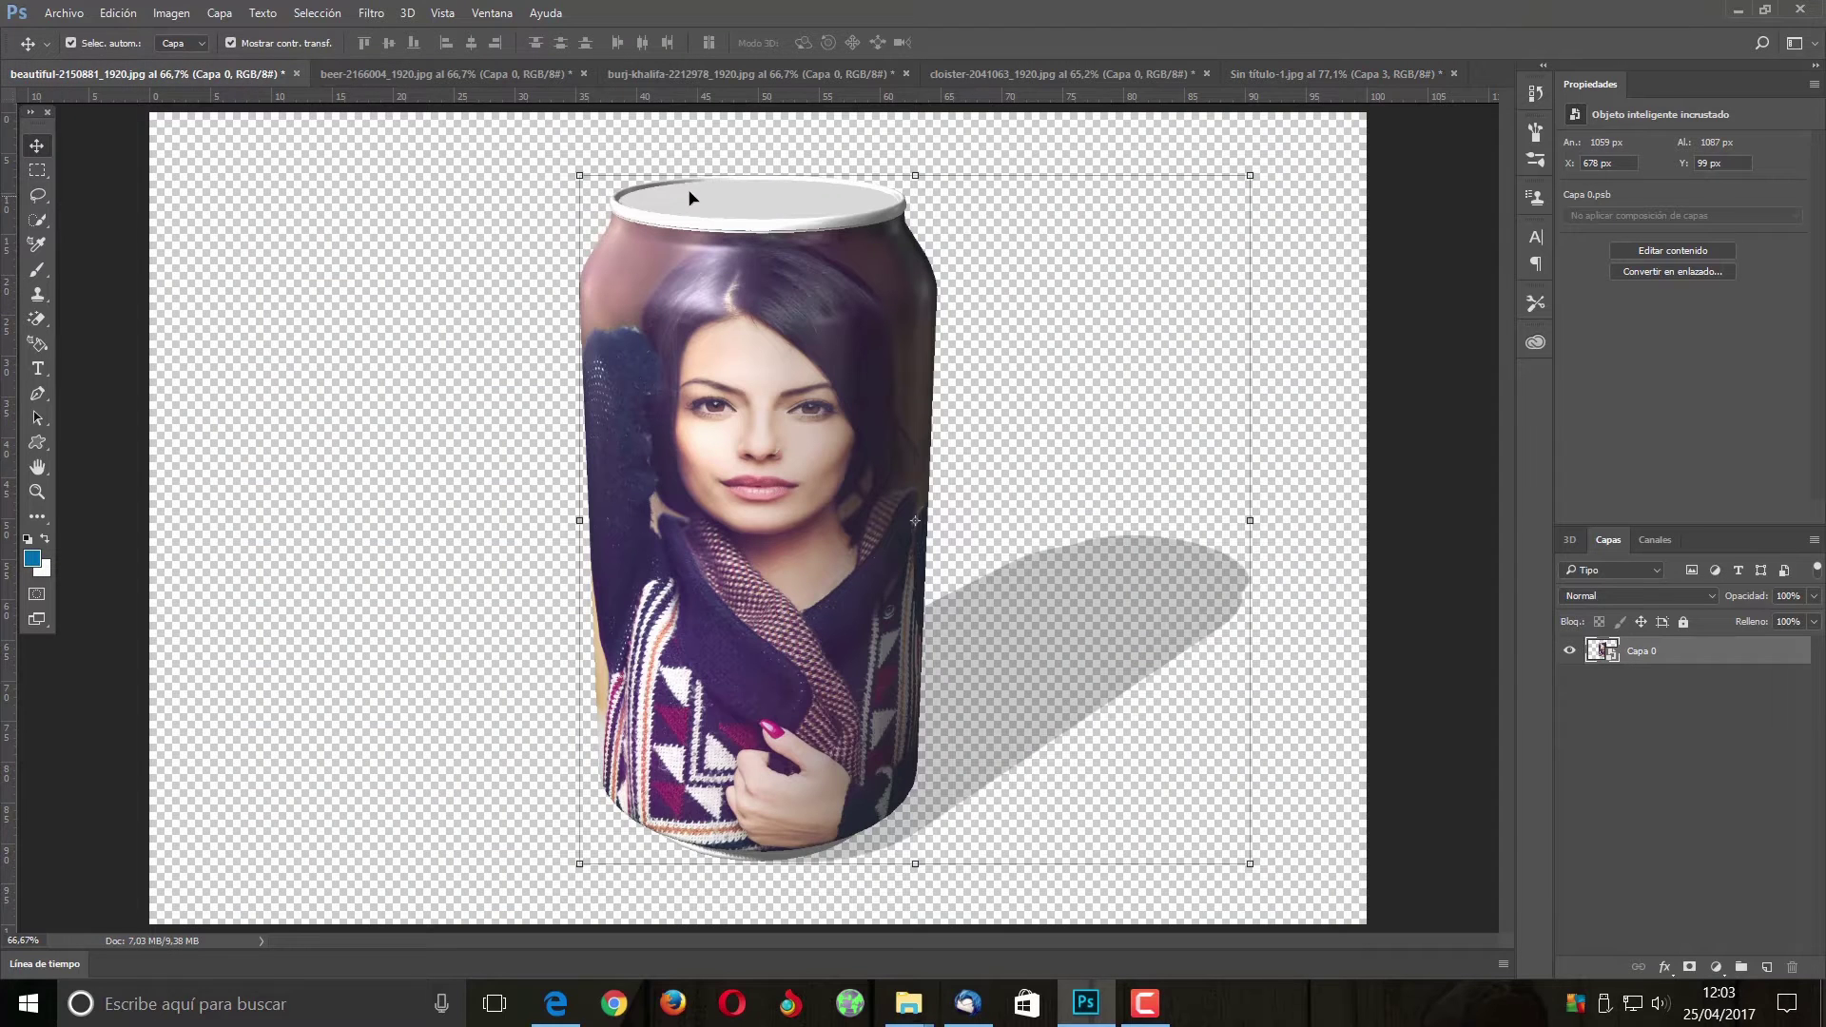
{"action": "left_click_drag", "start_coordinate": [695, 430], "coordinate": [1321, 85]}
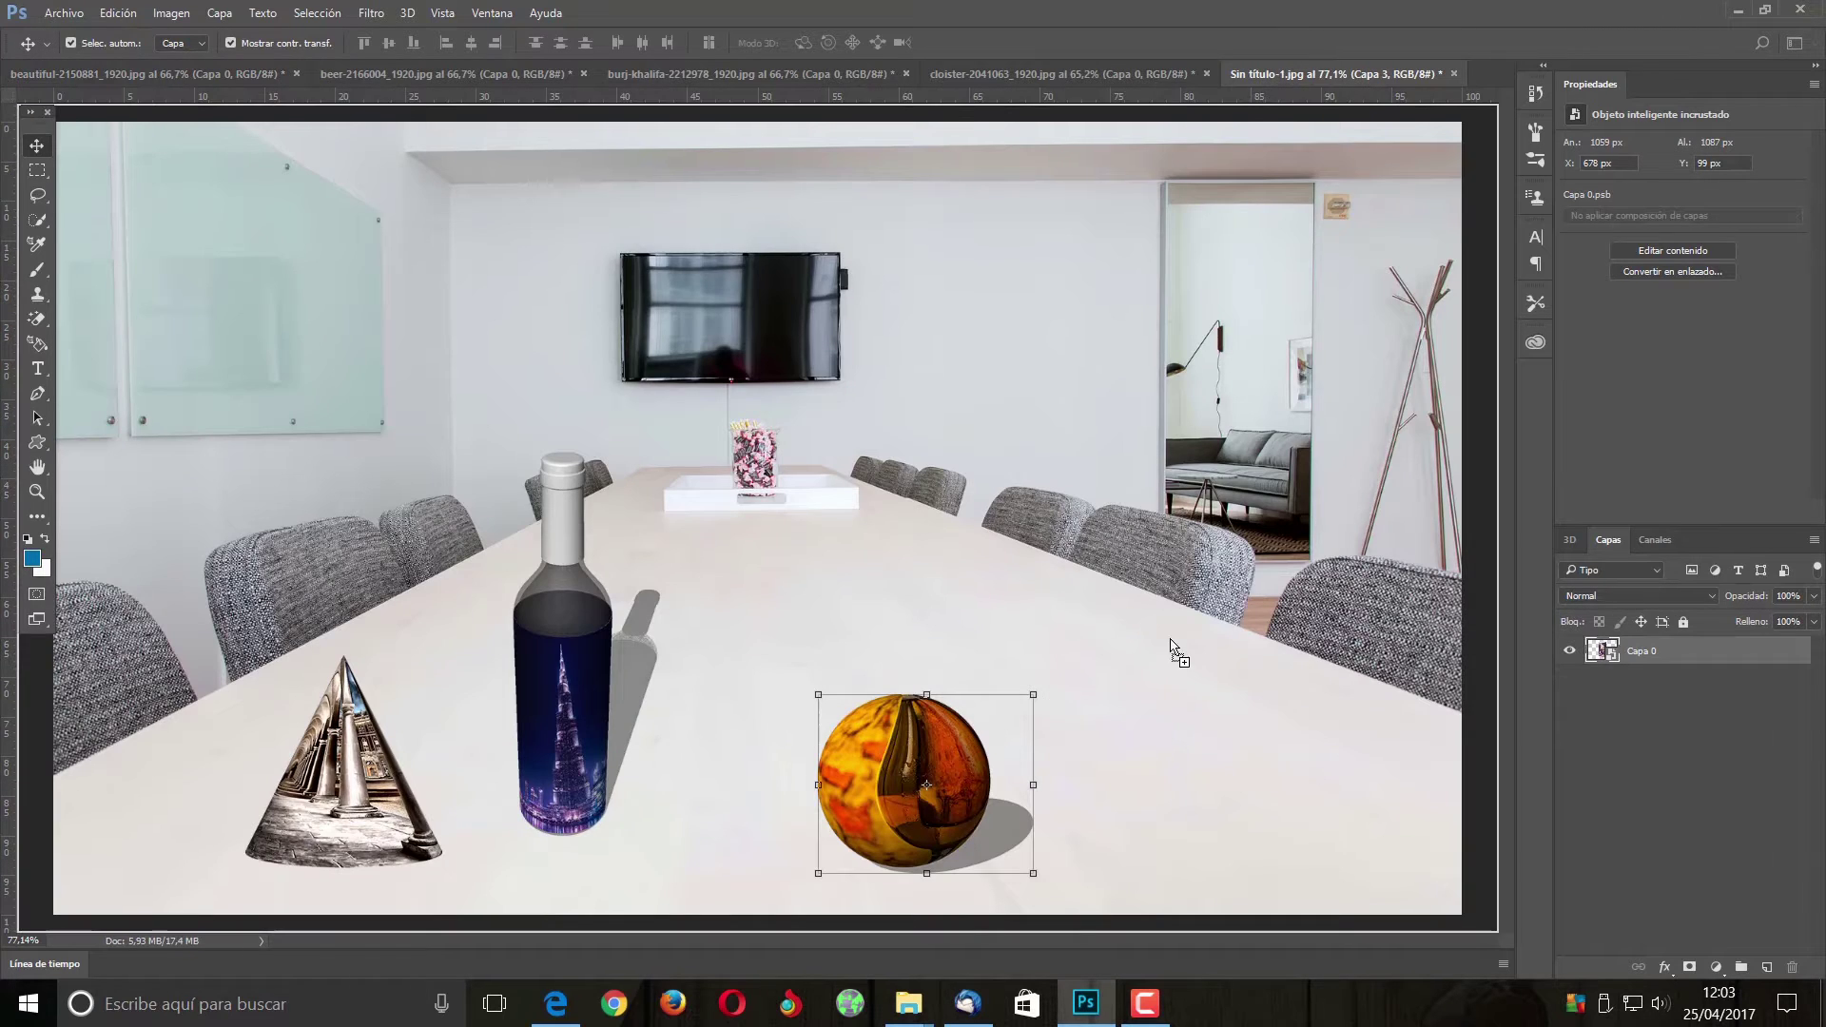
{"action": "mouse_move", "coordinate": [1320, 86]}
{"action": "left_mouse_down"}
{"action": "mouse_move", "coordinate": [1075, 404]}
{"action": "mouse_move", "coordinate": [1046, 383]}
{"action": "left_mouse_up"}
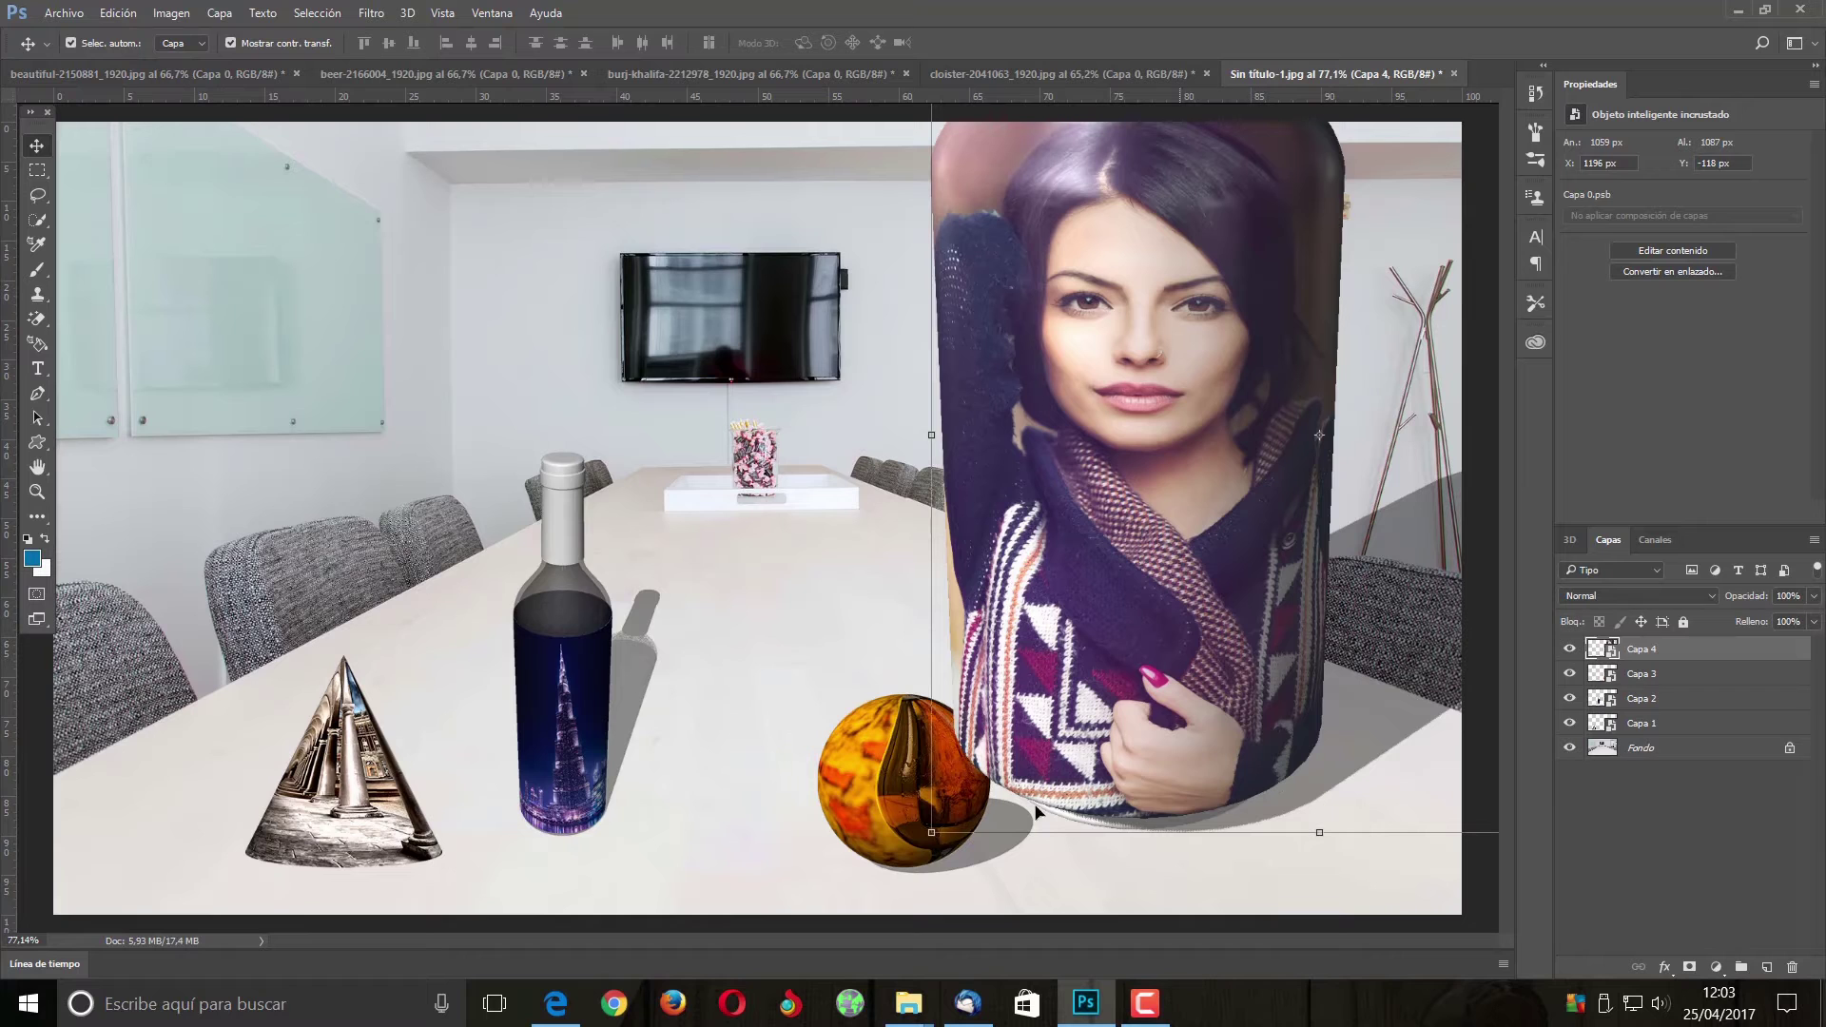
Shrink the can to about 66%, stand it right of the sphere, and nudge the bottle right
{"action": "mouse_move", "coordinate": [931, 834]}
{"action": "left_mouse_down"}
{"action": "mouse_move", "coordinate": [485, 851]}
{"action": "mouse_move", "coordinate": [1046, 420]}
{"action": "left_mouse_up"}
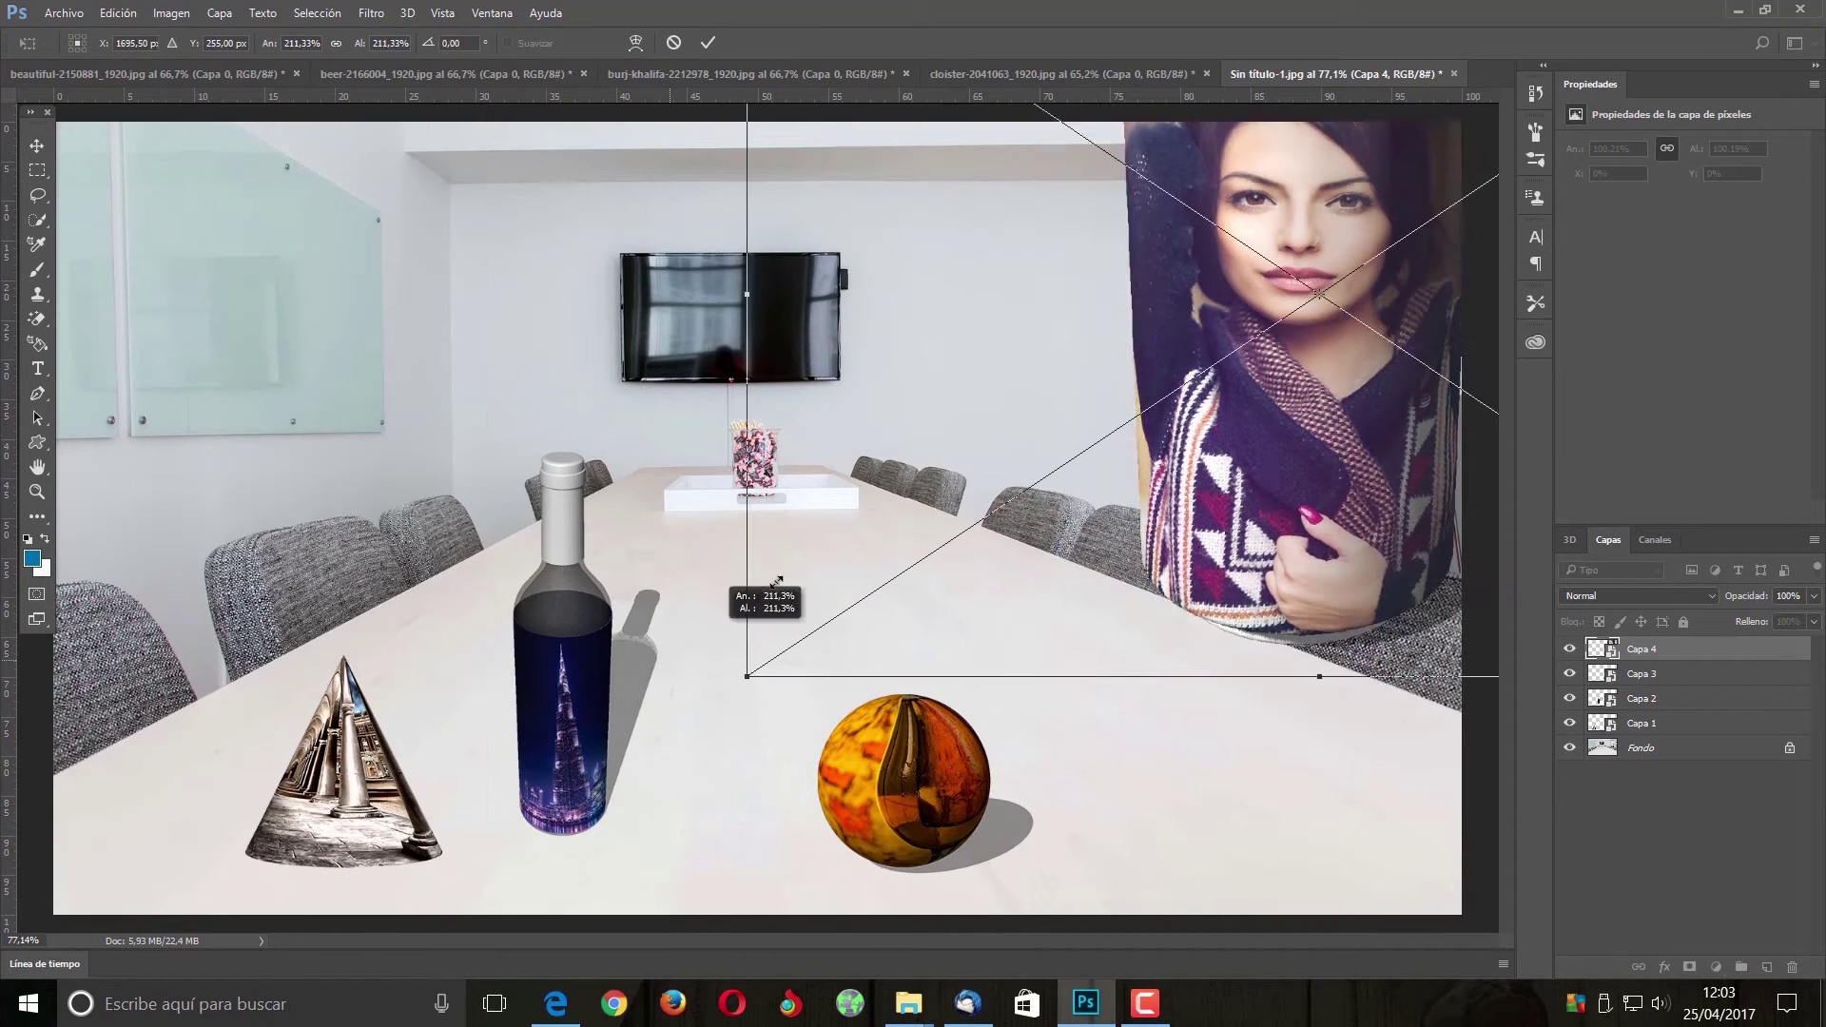
{"action": "left_click_drag", "start_coordinate": [1386, 309], "coordinate": [1091, 738]}
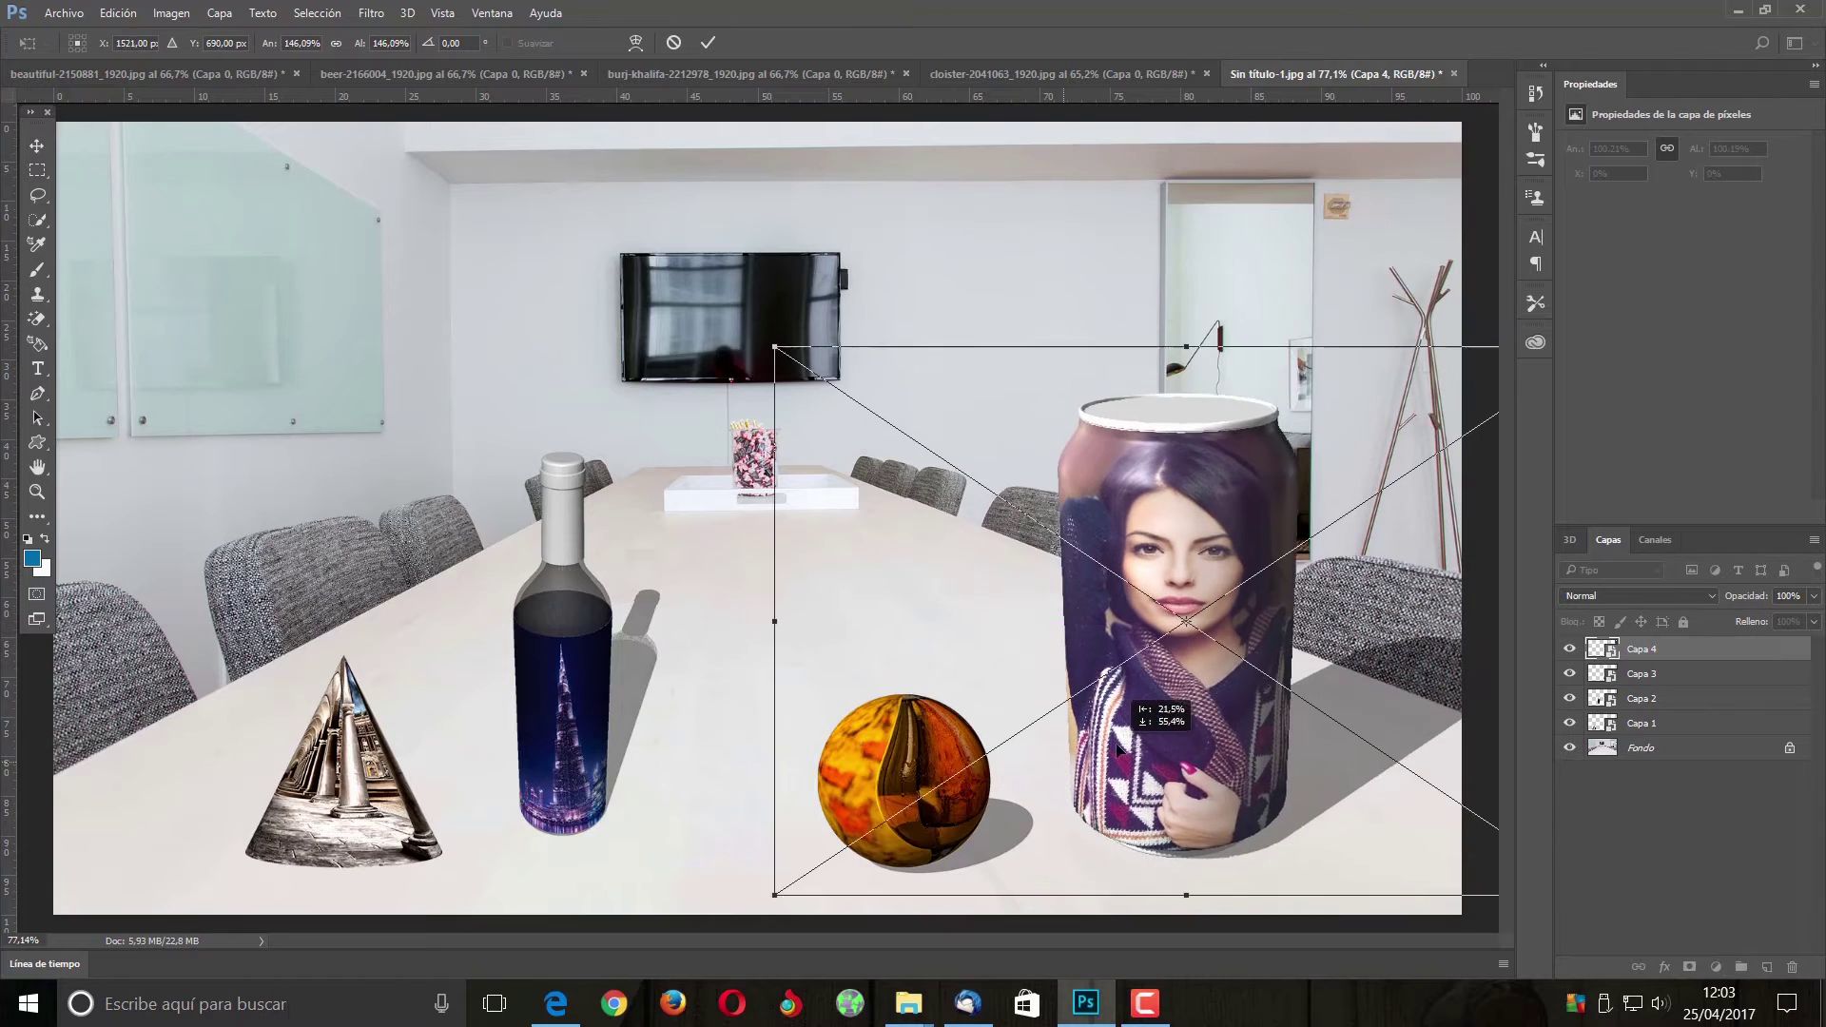
{"action": "left_click_drag", "start_coordinate": [773, 340], "coordinate": [1177, 715]}
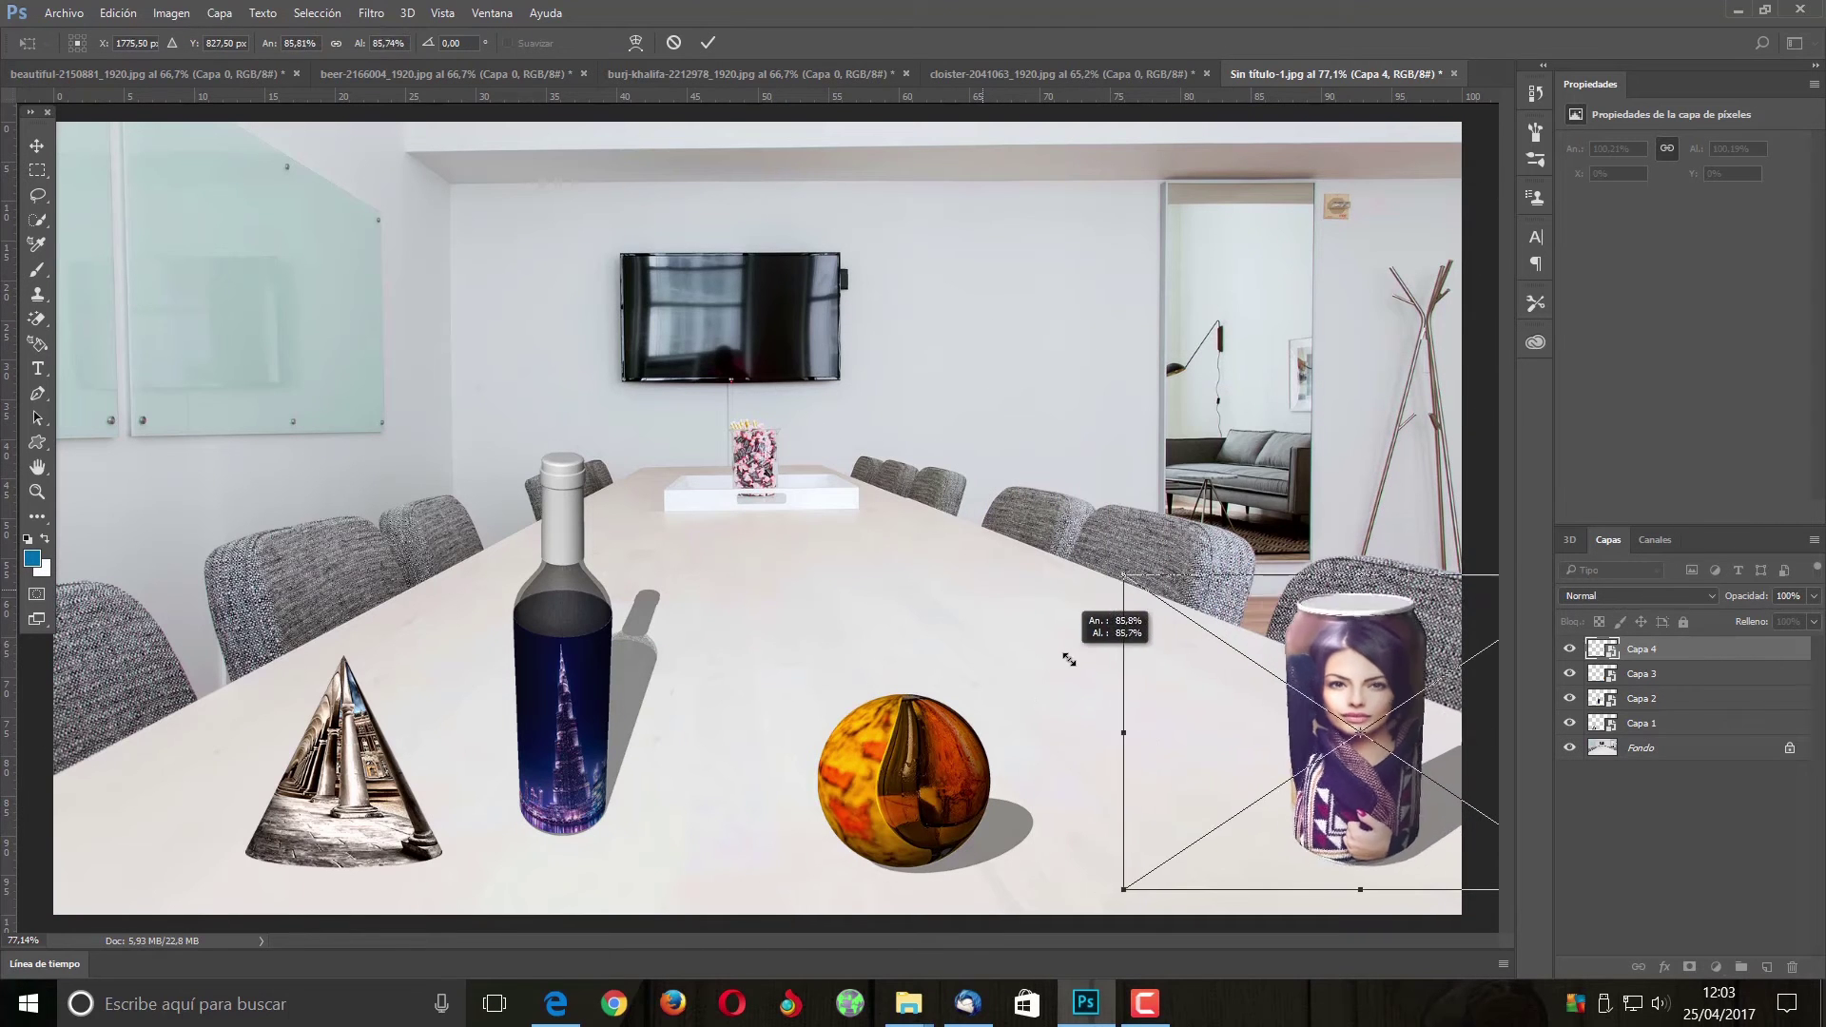
{"action": "mouse_move", "coordinate": [1423, 708]}
{"action": "left_mouse_down"}
{"action": "mouse_move", "coordinate": [1169, 704]}
{"action": "mouse_move", "coordinate": [1194, 666]}
{"action": "left_mouse_up"}
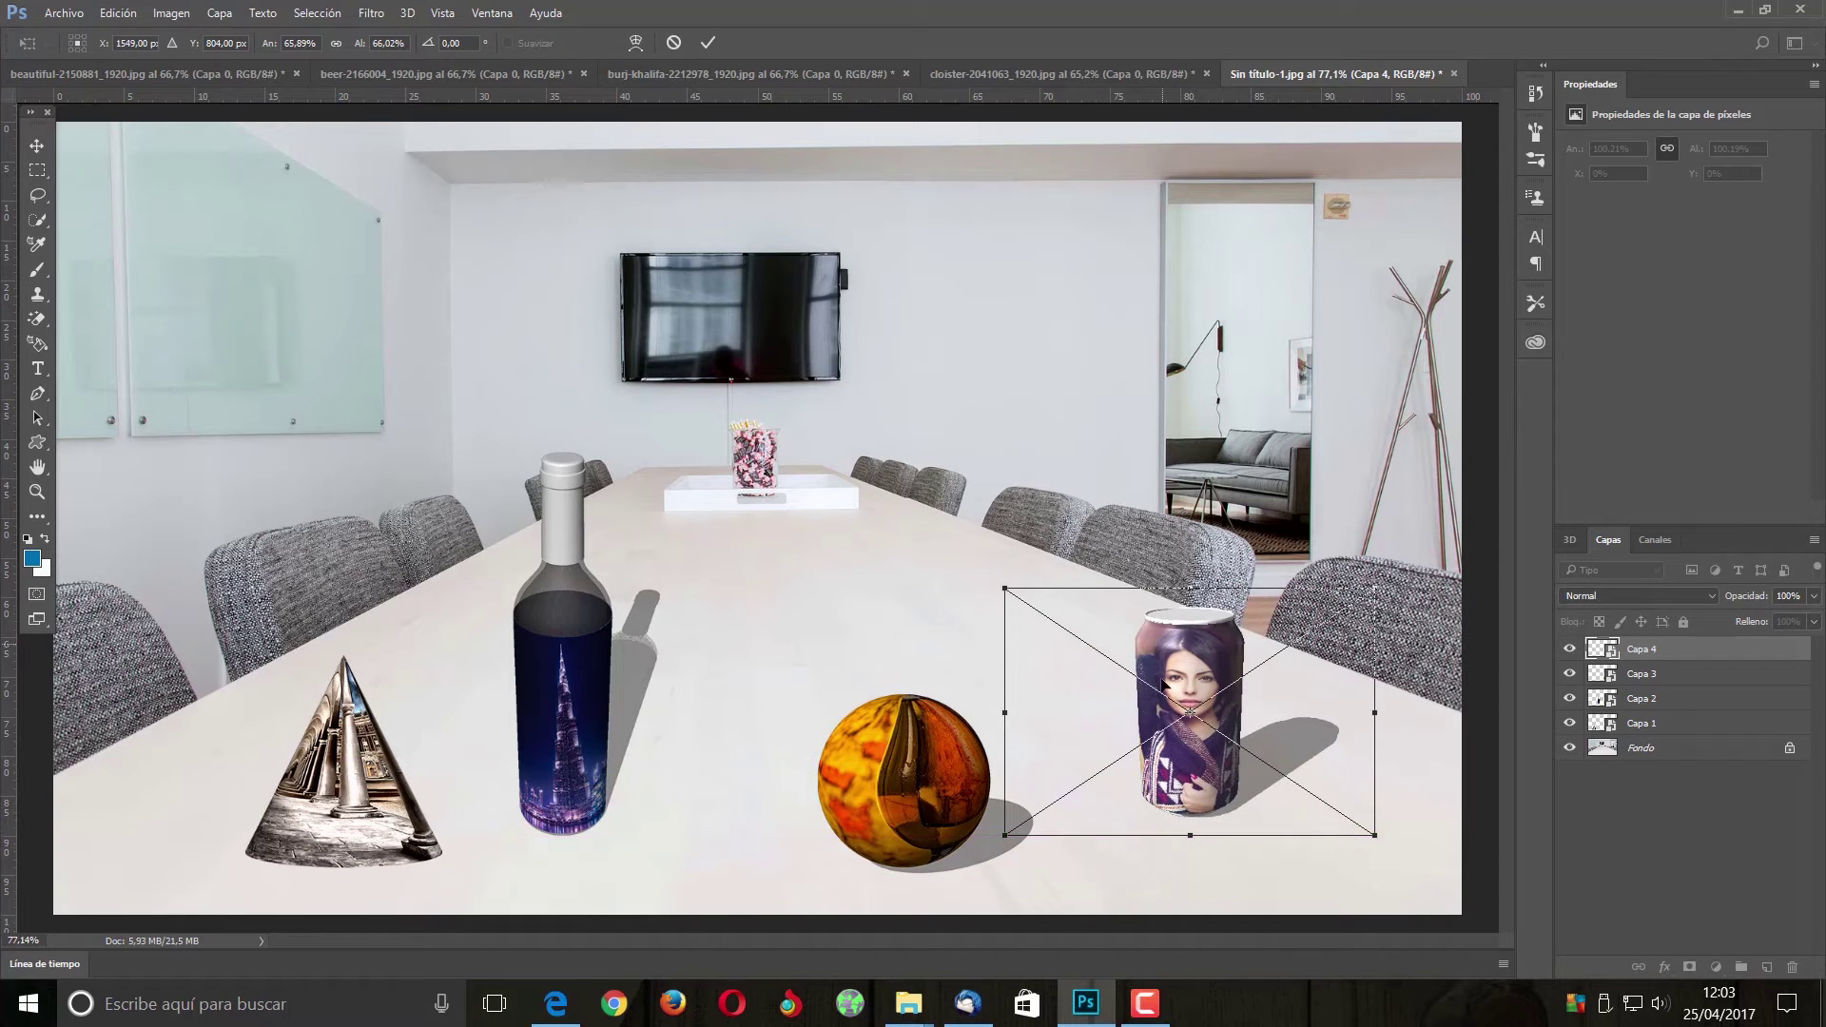
{"action": "left_click", "coordinate": [708, 43]}
{"action": "left_click_drag", "start_coordinate": [569, 664], "coordinate": [638, 664]}
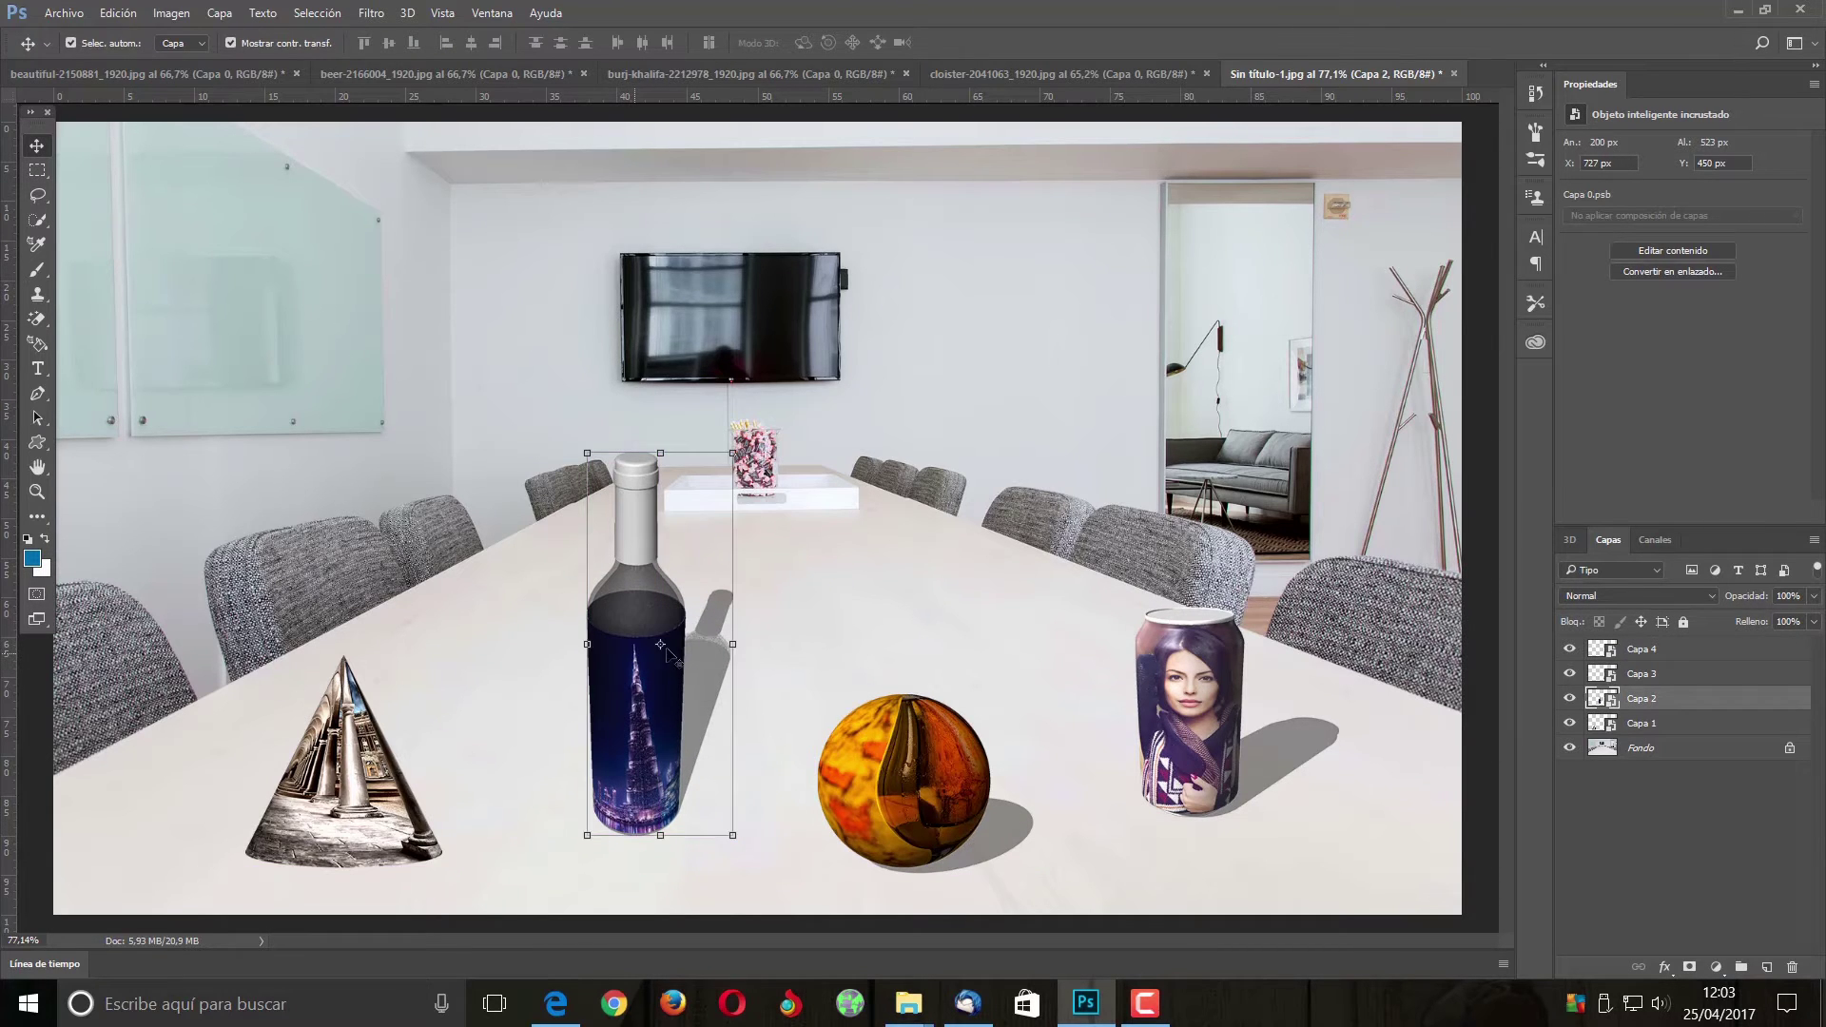
Deselect the bottle to view the final cone, bottle, sphere and can arrangement
{"action": "left_click", "coordinate": [1443, 874]}
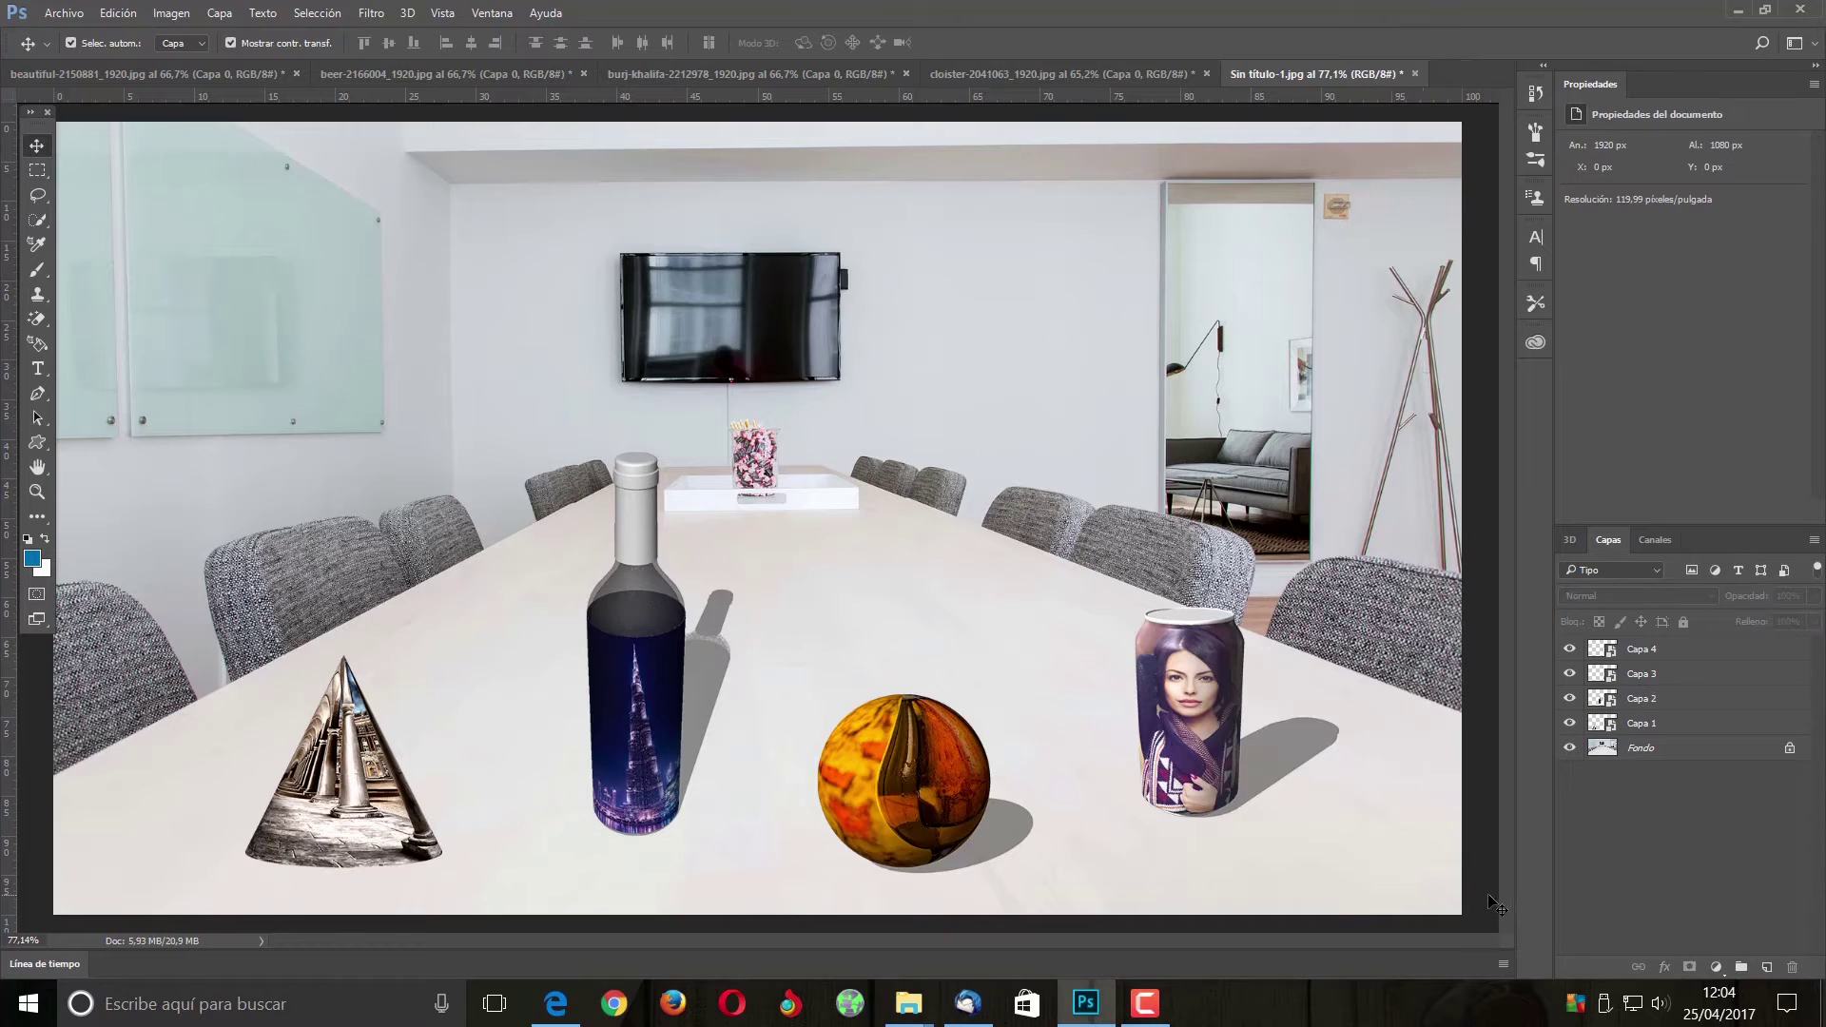